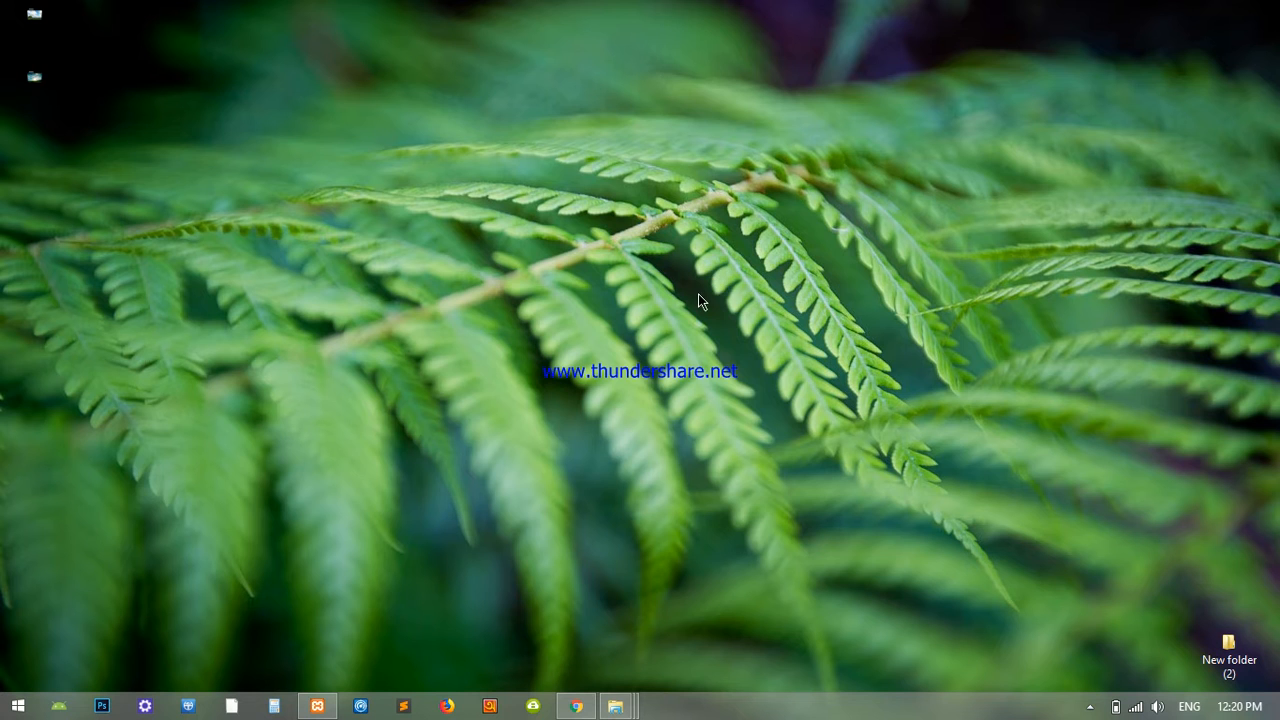
Switch to Chrome and open the WordPress.org WooCommerce plugin page from the Google search results
{"action": "left_click", "coordinate": [576, 706]}
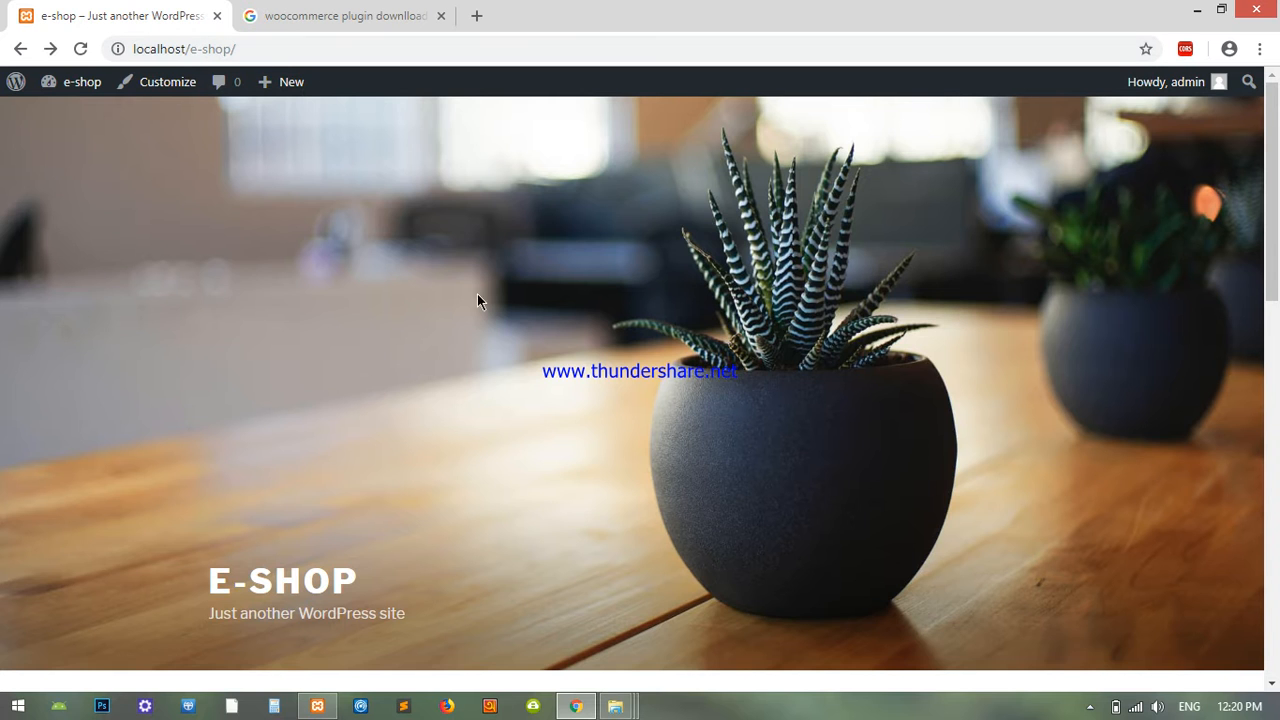
{"action": "scroll", "coordinate": [603, 395], "scroll_direction": "down", "scroll_amount": 4}
{"action": "scroll", "coordinate": [603, 395], "scroll_direction": "up", "scroll_amount": 4}
{"action": "left_click", "coordinate": [315, 14]}
{"action": "scroll", "coordinate": [303, 198], "scroll_direction": "up", "scroll_amount": 2}
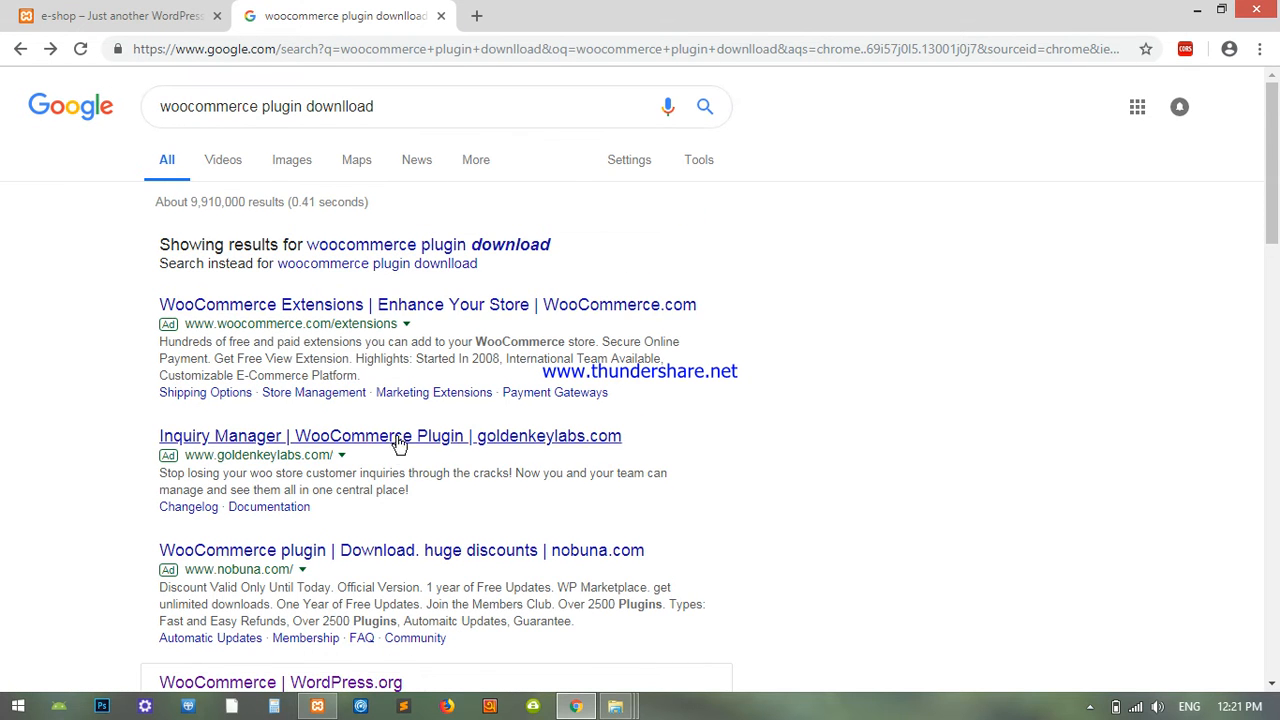
{"action": "scroll", "coordinate": [400, 430], "scroll_direction": "down", "scroll_amount": 1}
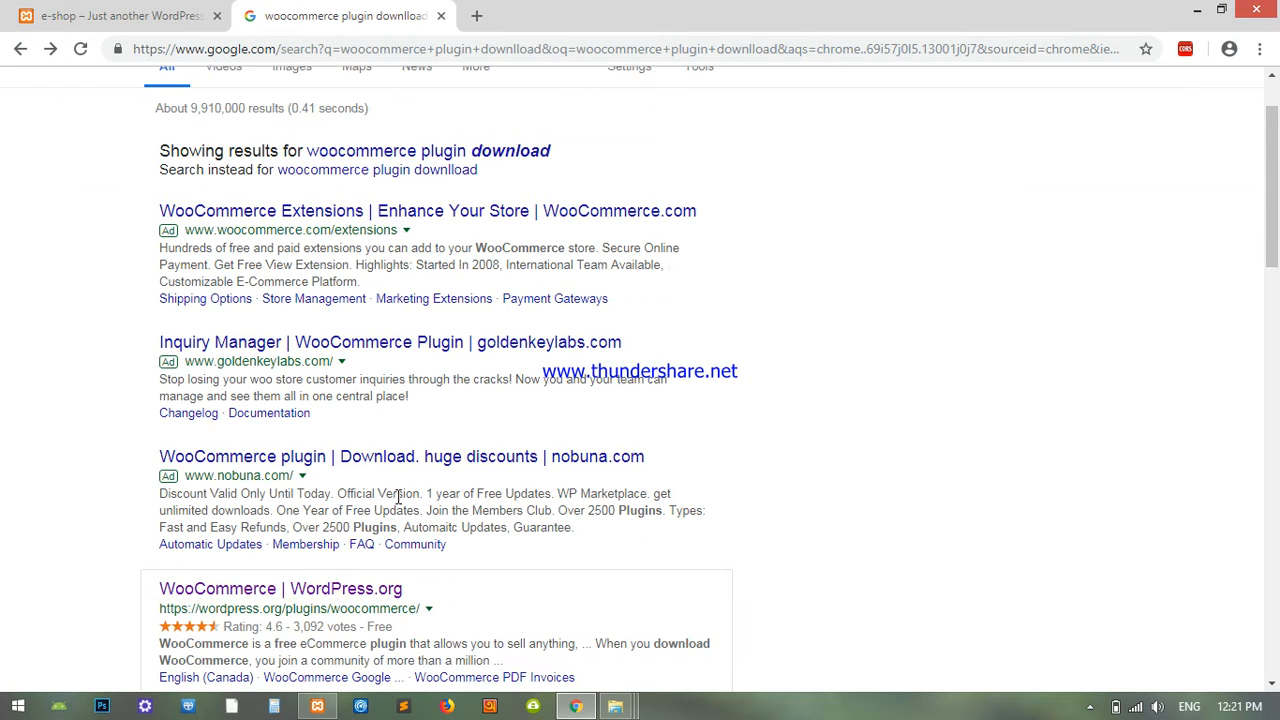
{"action": "left_click", "coordinate": [314, 592]}
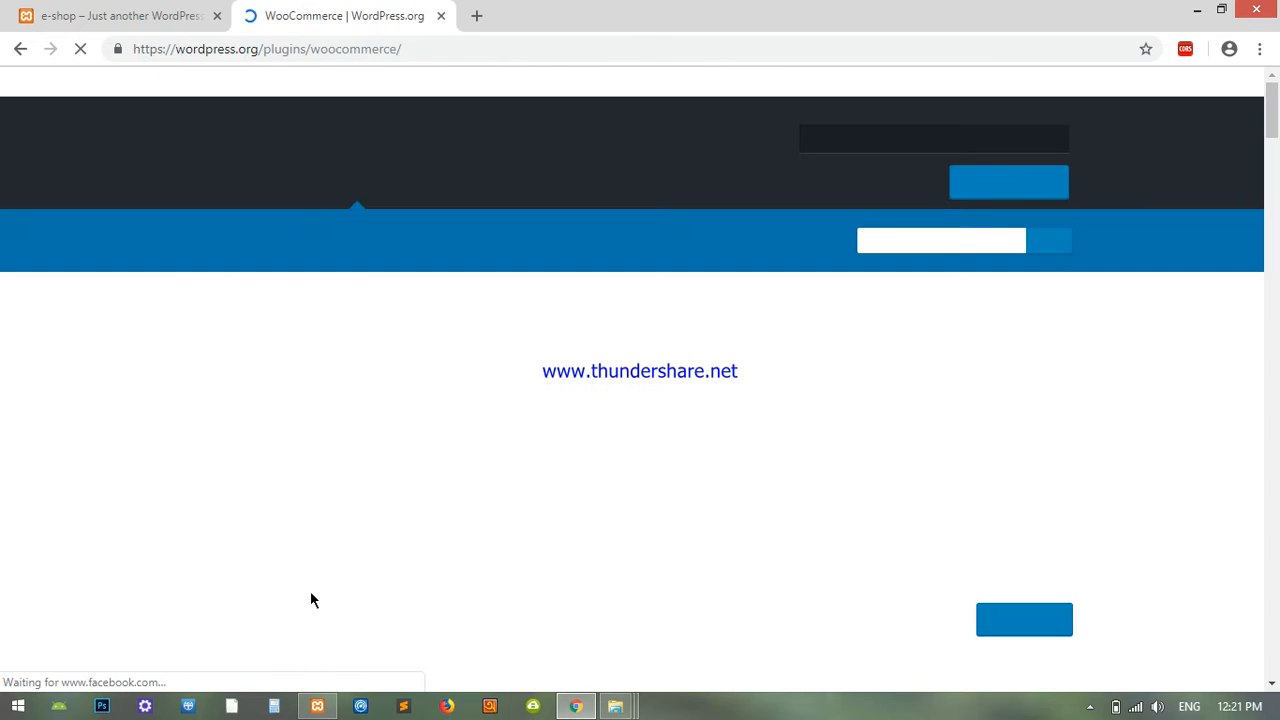
{"action": "scroll", "coordinate": [975, 625], "scroll_direction": "down", "scroll_amount": 2}
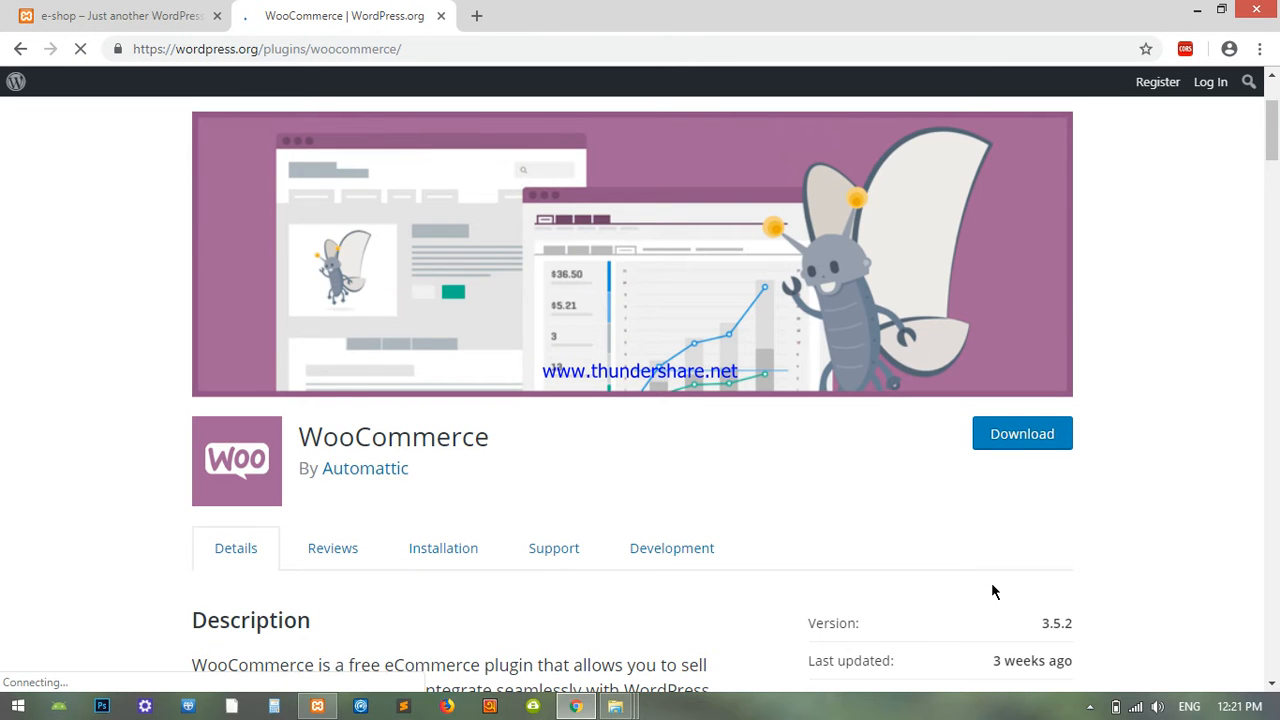
Download the WooCommerce 3.5.2 plugin archive from its WordPress.org page
{"action": "left_click", "coordinate": [1022, 446]}
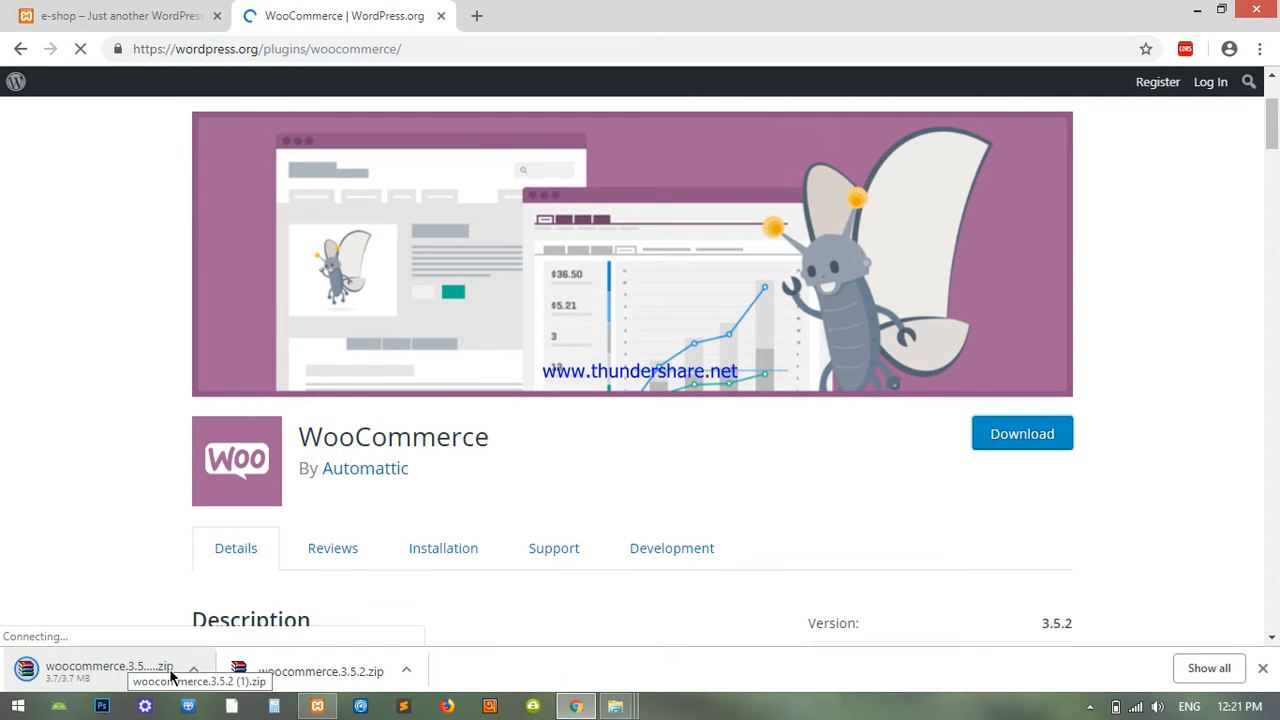
{"action": "left_click", "coordinate": [194, 679]}
{"action": "left_click", "coordinate": [260, 606]}
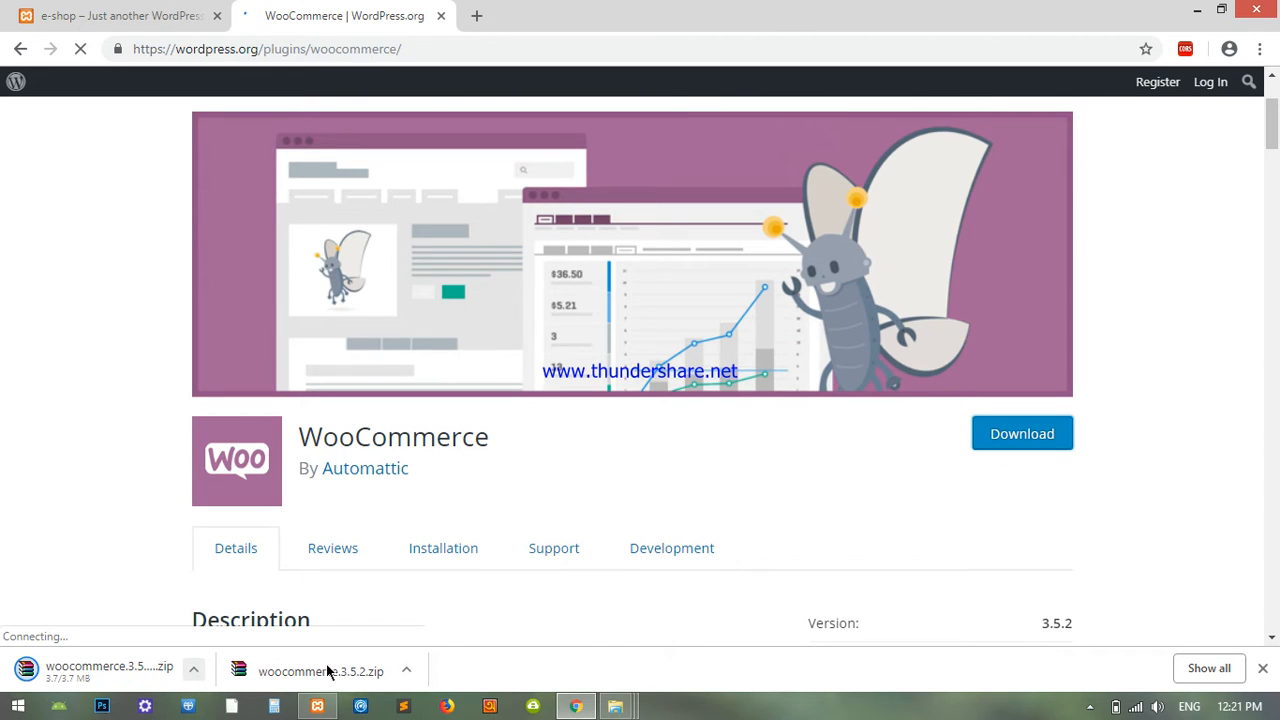
Switch to File Explorer and extract woocommerce.3.5.2.zip directly into the Downloads folder
{"action": "left_click", "coordinate": [1200, 8]}
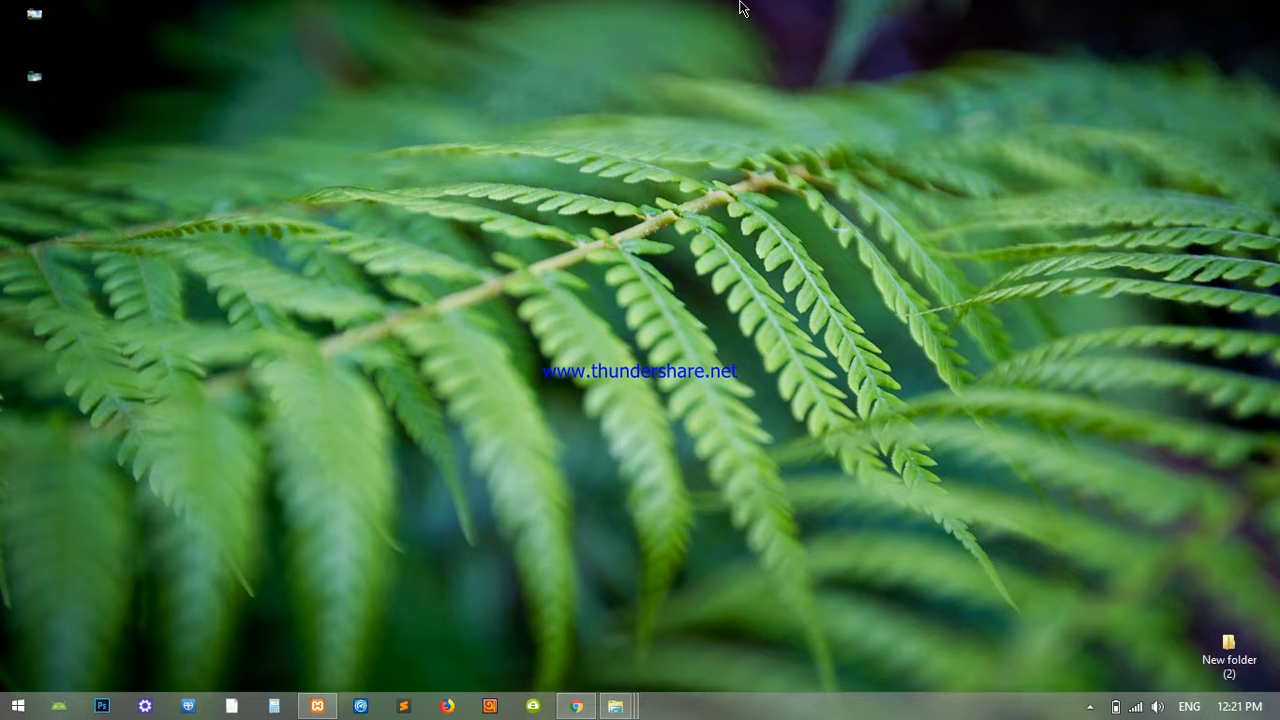
{"action": "double_click", "coordinate": [35, 20]}
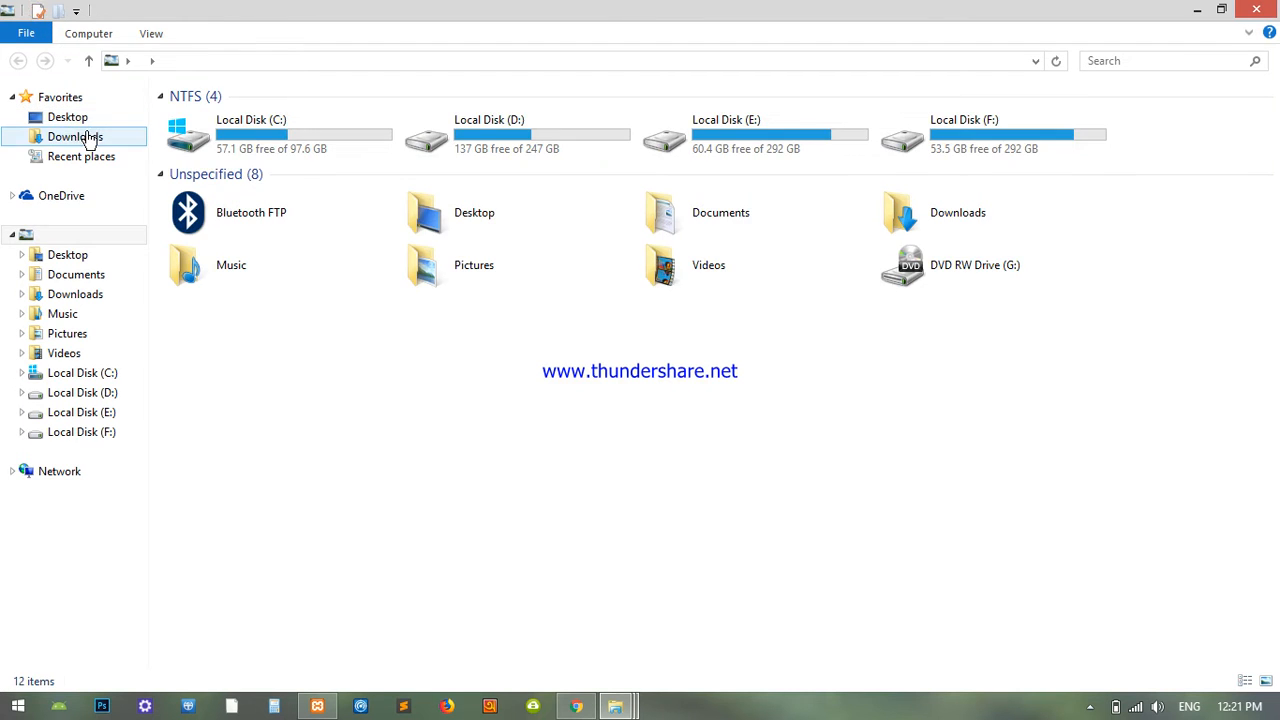
{"action": "left_click", "coordinate": [86, 136]}
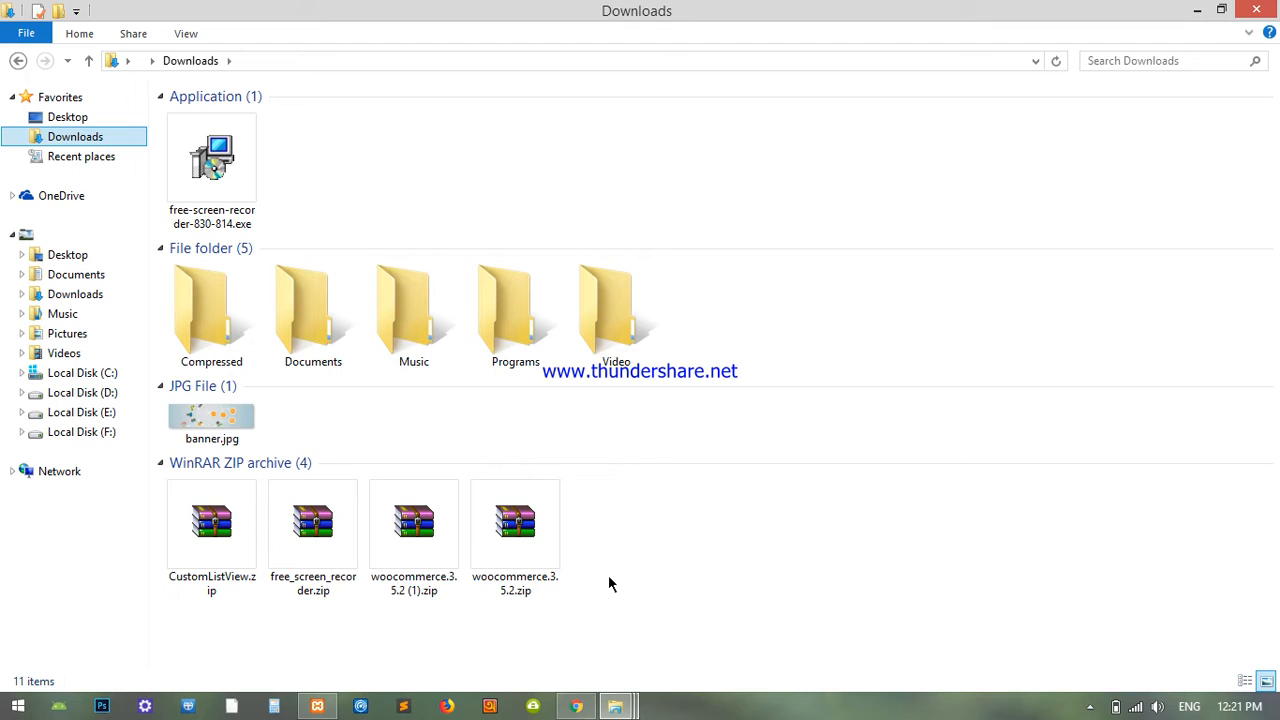
{"action": "left_click", "coordinate": [506, 539]}
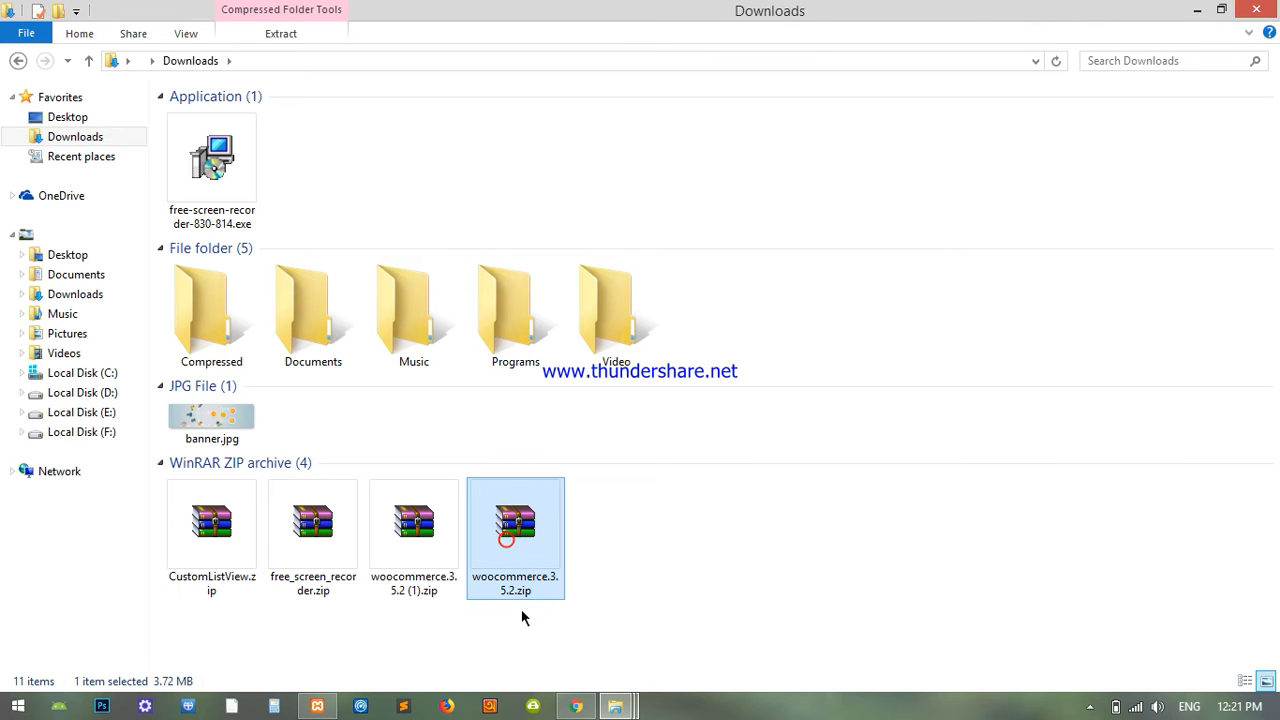
{"action": "right_click", "coordinate": [517, 550]}
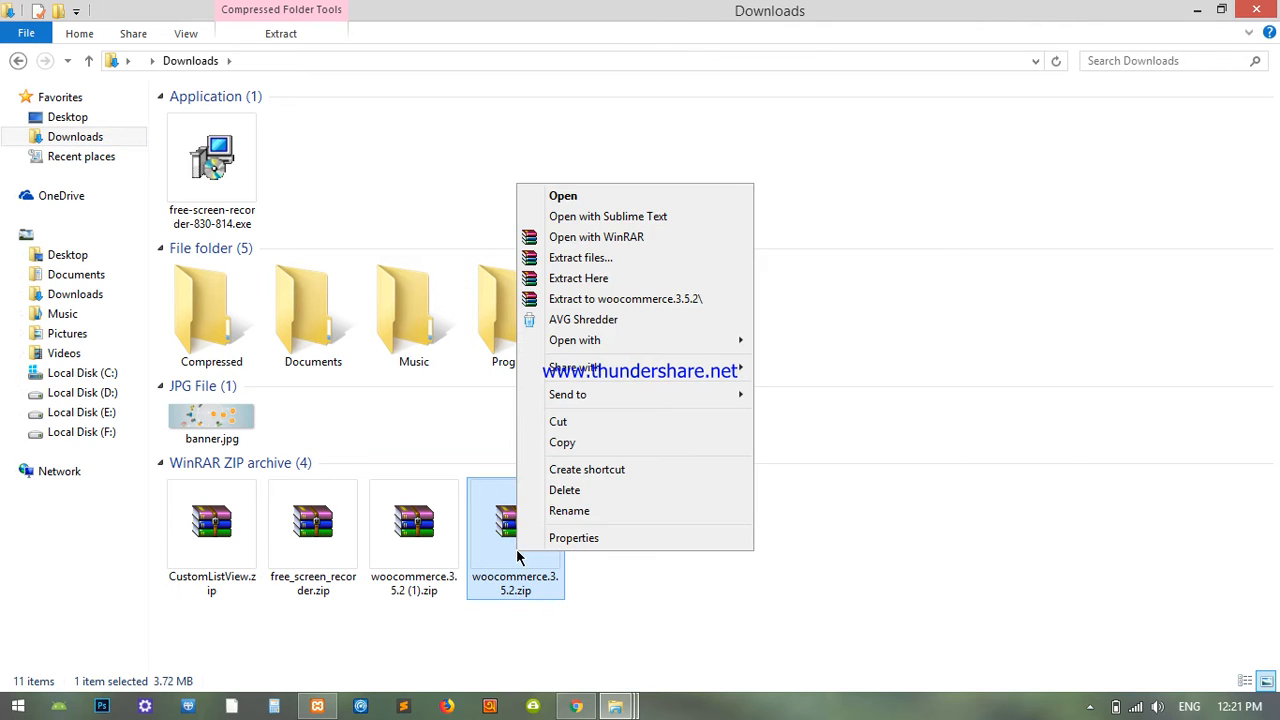
{"action": "left_click", "coordinate": [595, 278]}
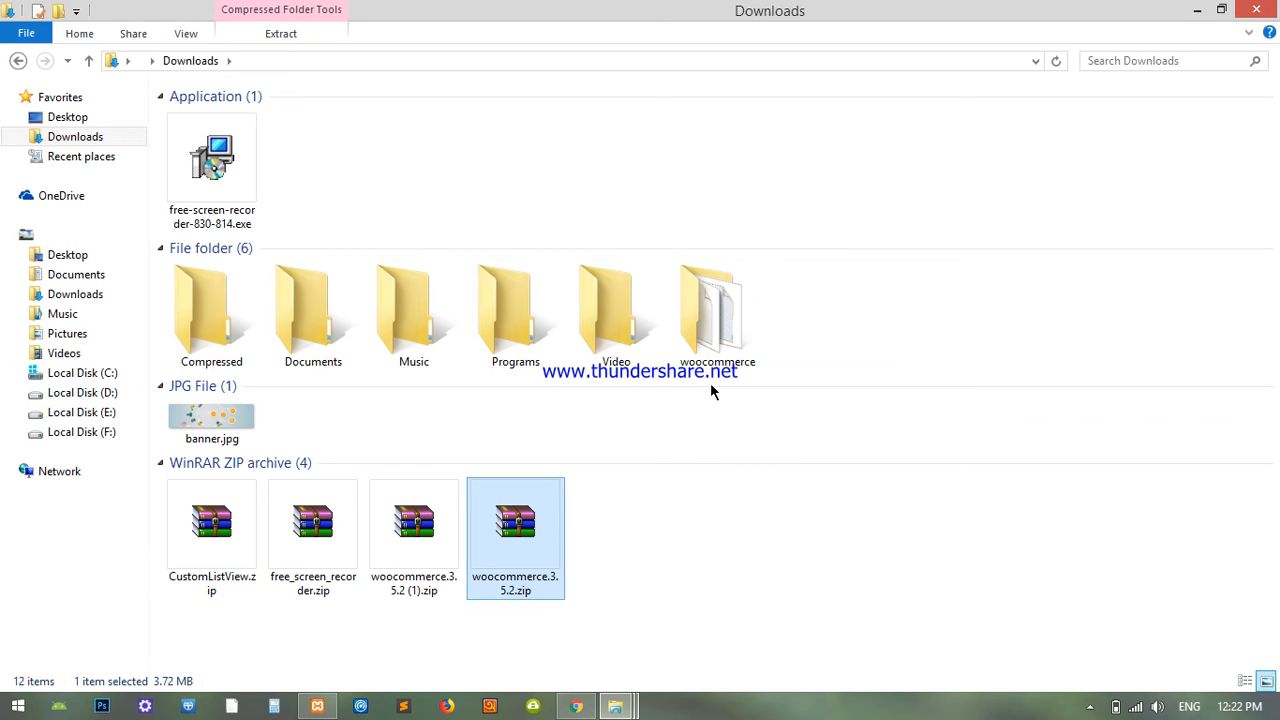
Copy the extracted woocommerce folder from the Downloads folder
{"action": "left_click", "coordinate": [732, 336]}
{"action": "right_click", "coordinate": [731, 334]}
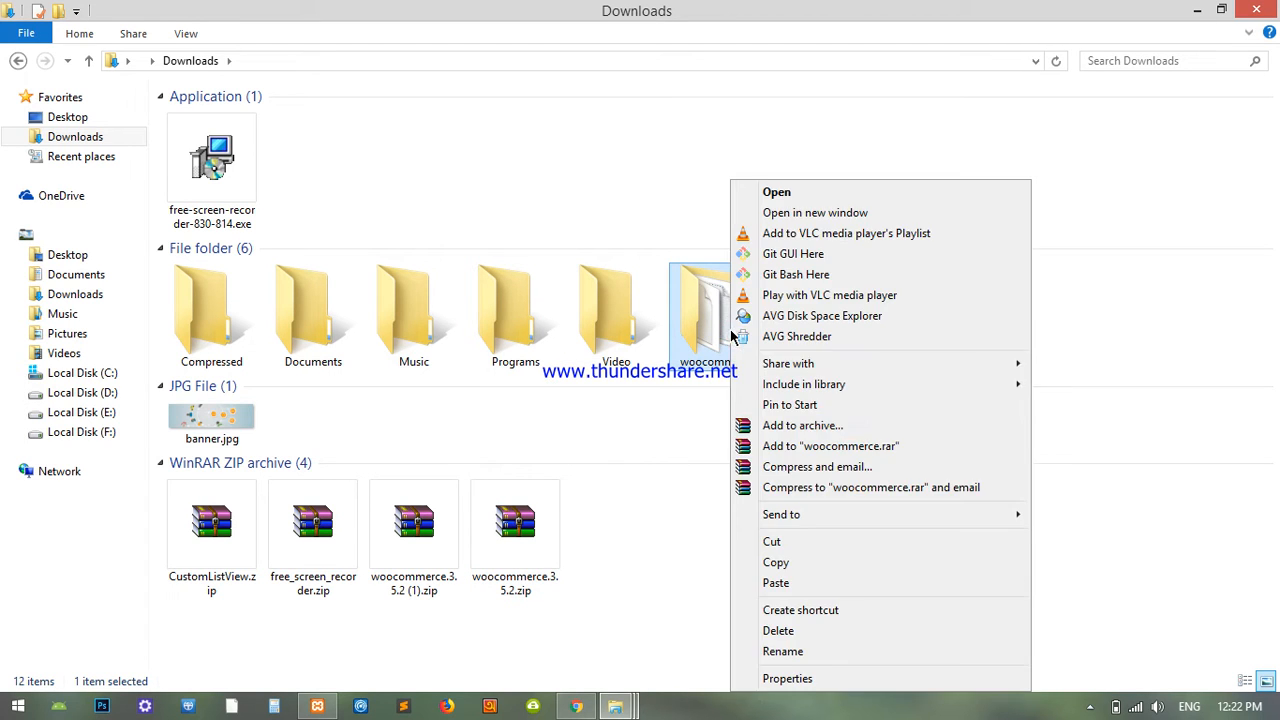
{"action": "left_click", "coordinate": [775, 563]}
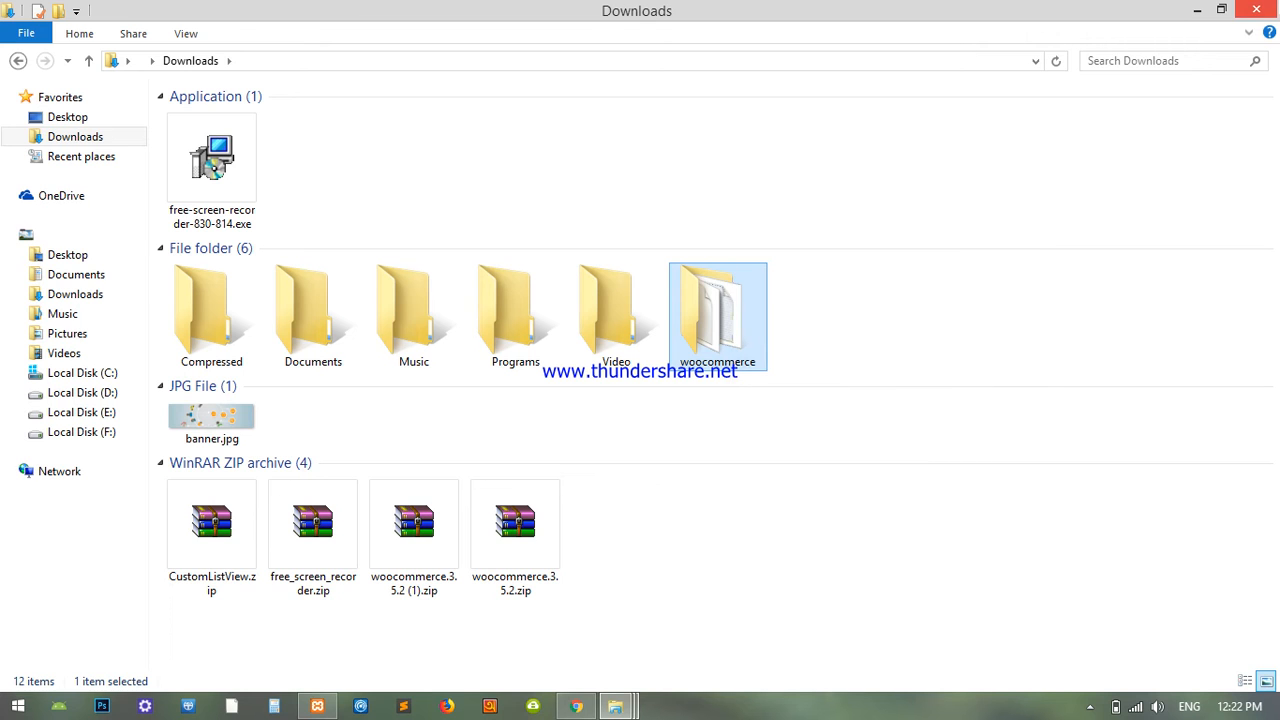
Open the site's plugins folder at E:\XAMPP\htdocs\e-shop\wp-content\plugins in a new File Explorer window
{"action": "key", "text": "super+d"}
{"action": "double_click", "coordinate": [16, 22]}
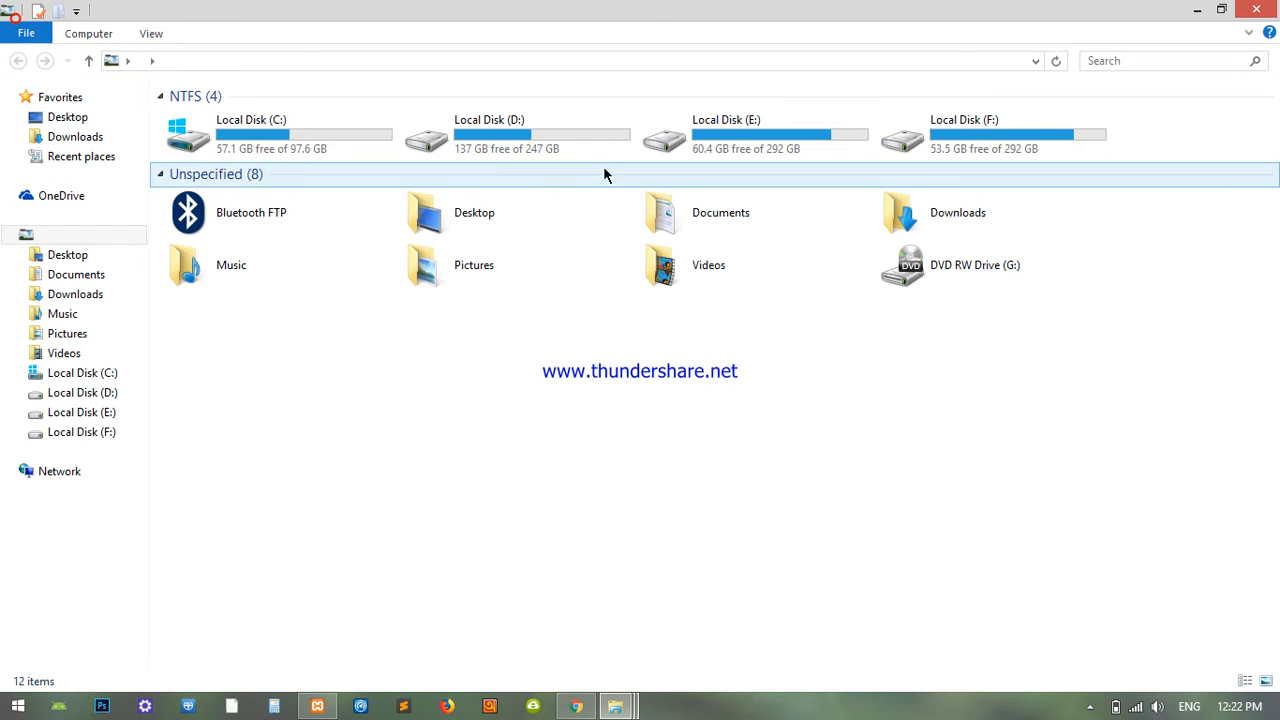
{"action": "double_click", "coordinate": [719, 140]}
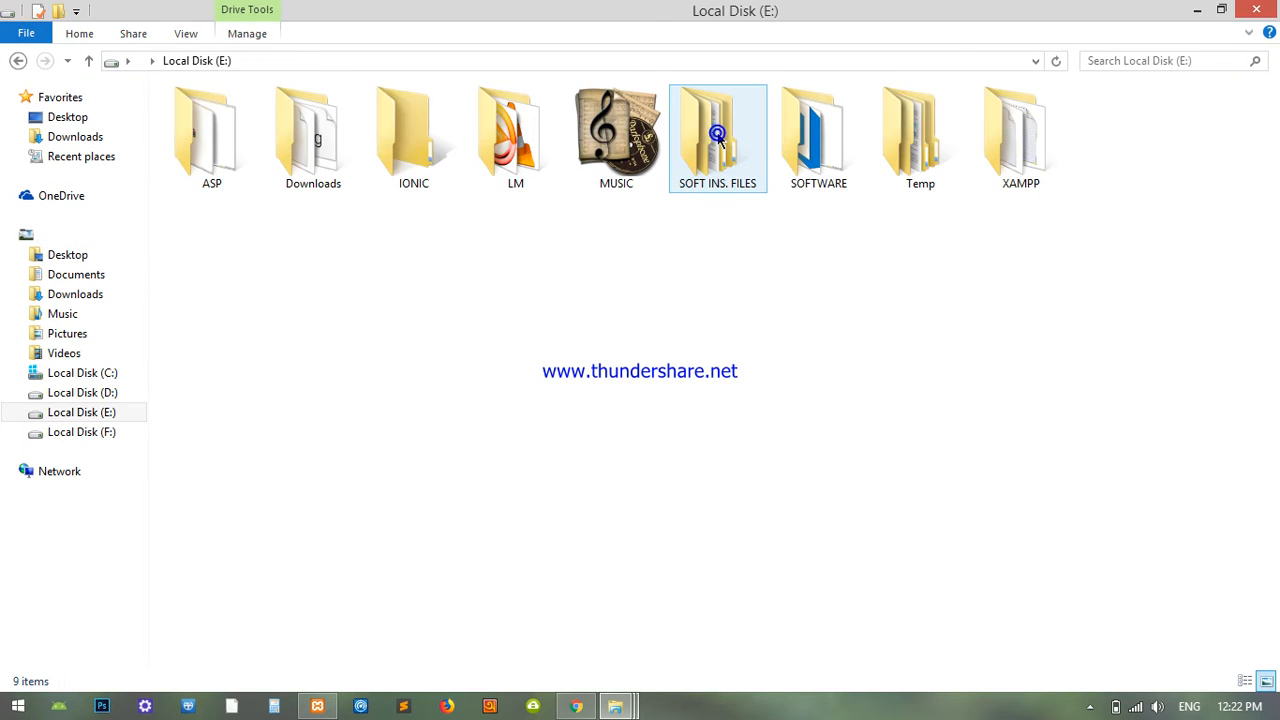
{"action": "double_click", "coordinate": [1018, 157]}
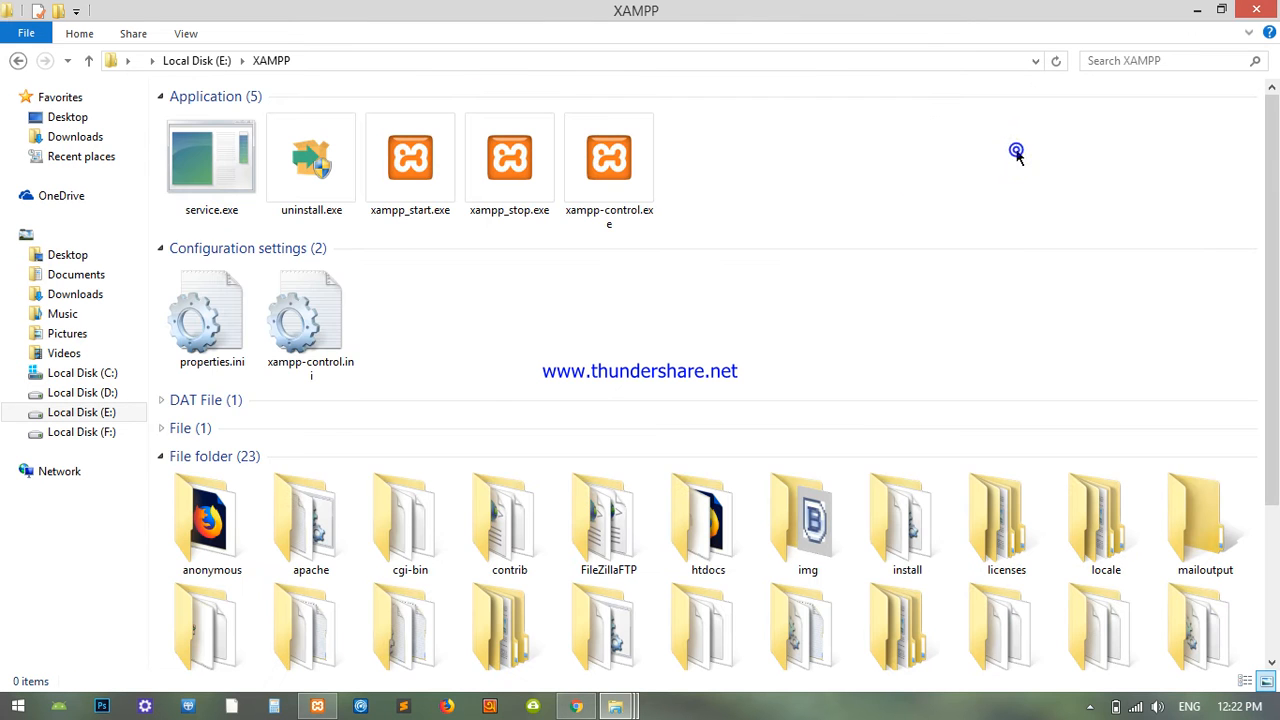
{"action": "double_click", "coordinate": [687, 541]}
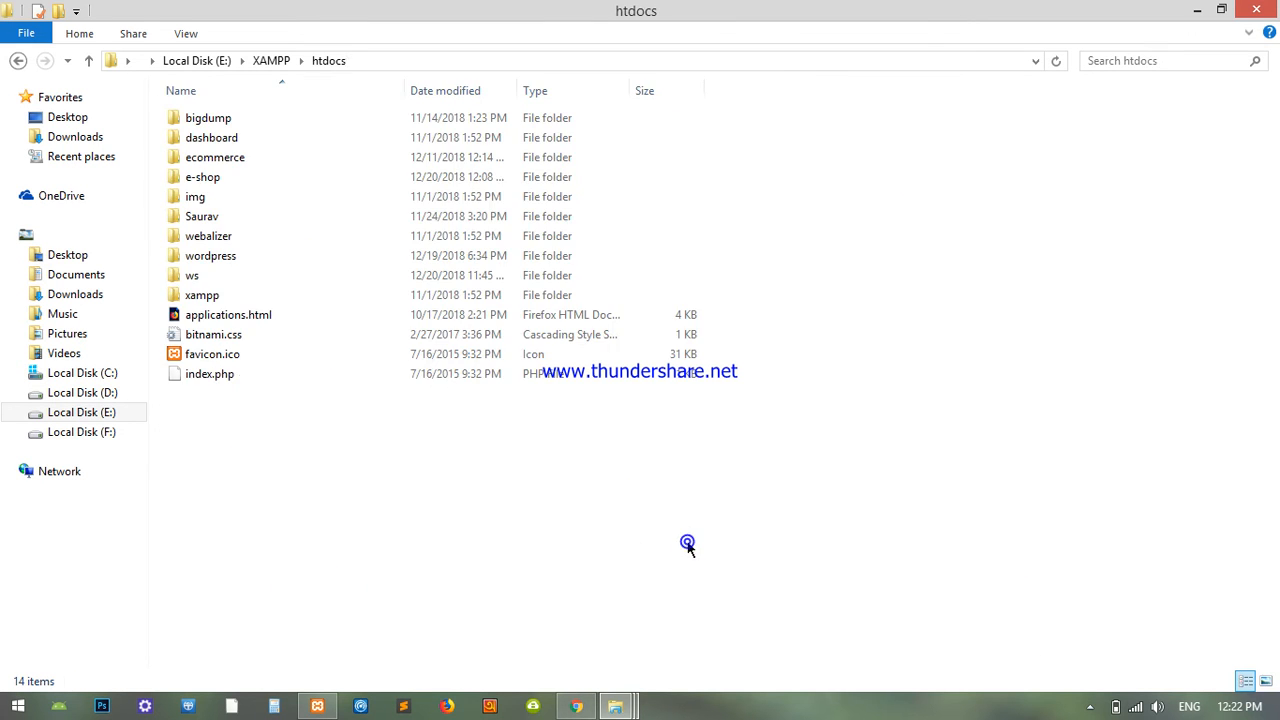
{"action": "double_click", "coordinate": [199, 182]}
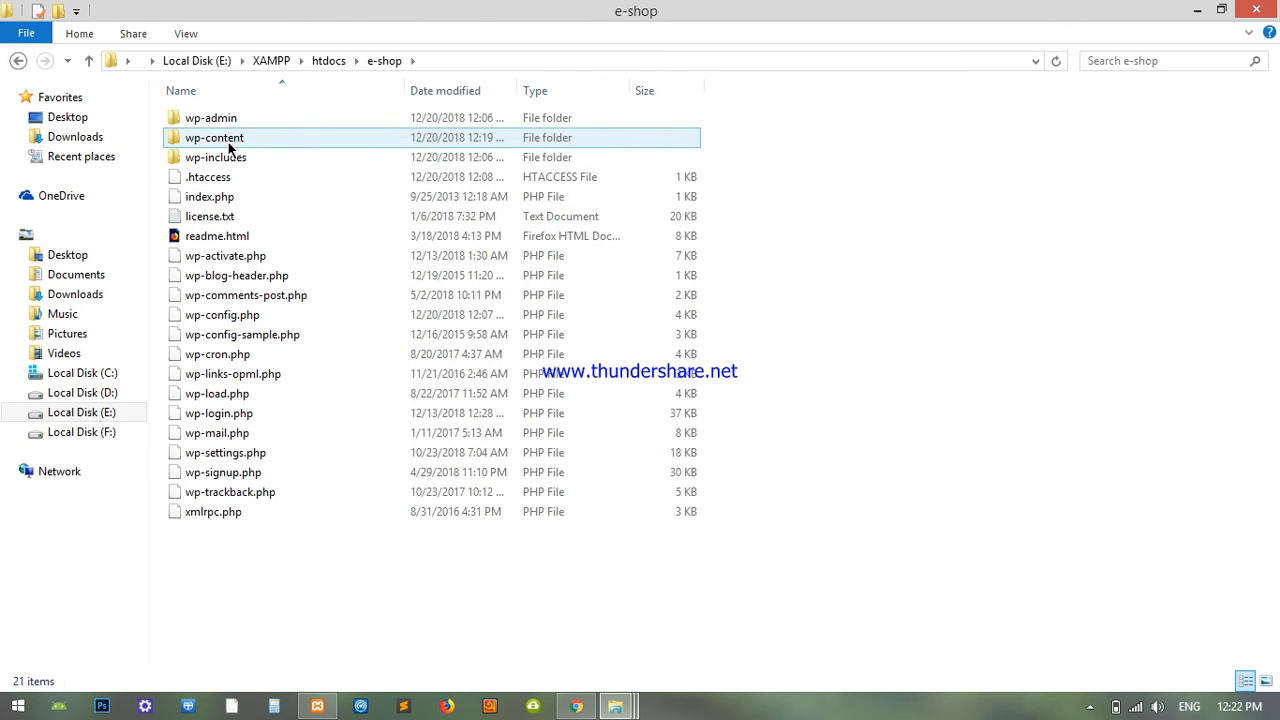
{"action": "double_click", "coordinate": [230, 146]}
{"action": "left_click", "coordinate": [233, 119]}
{"action": "double_click", "coordinate": [232, 118]}
Paste the copied woocommerce folder into the e-shop site's plugins folder and close the window
{"action": "right_click", "coordinate": [271, 271]}
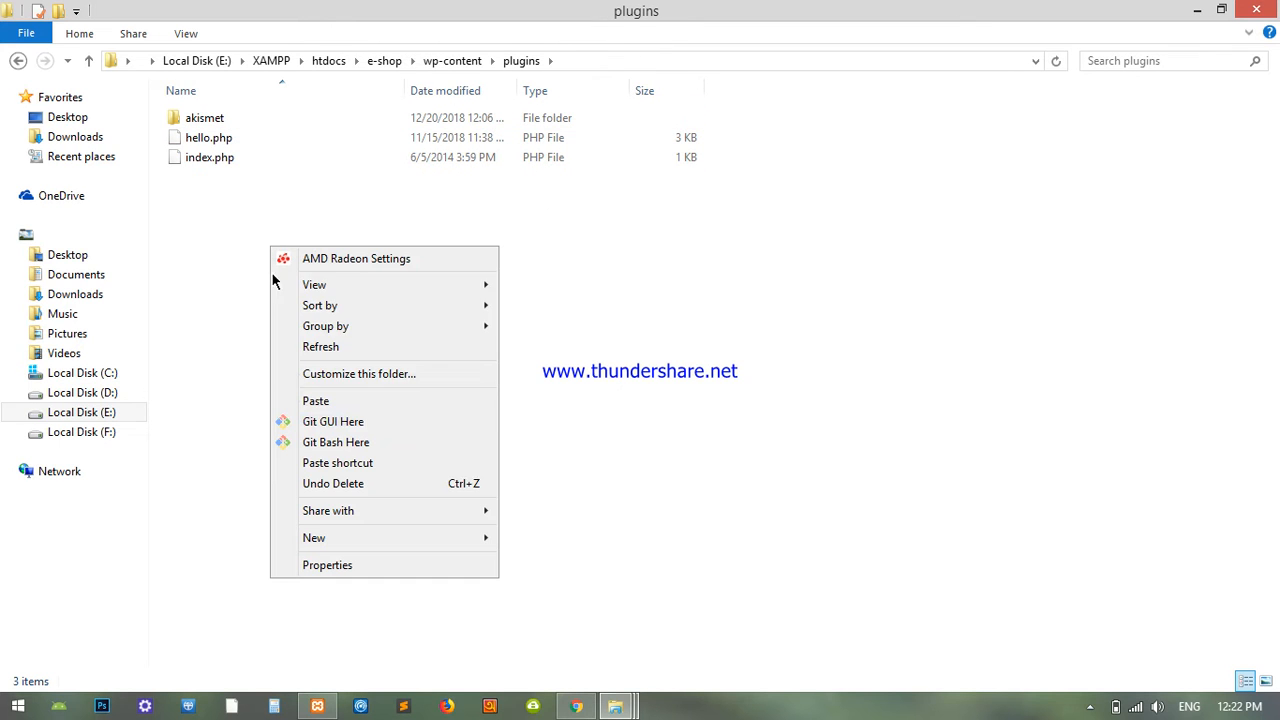
{"action": "left_click", "coordinate": [316, 410]}
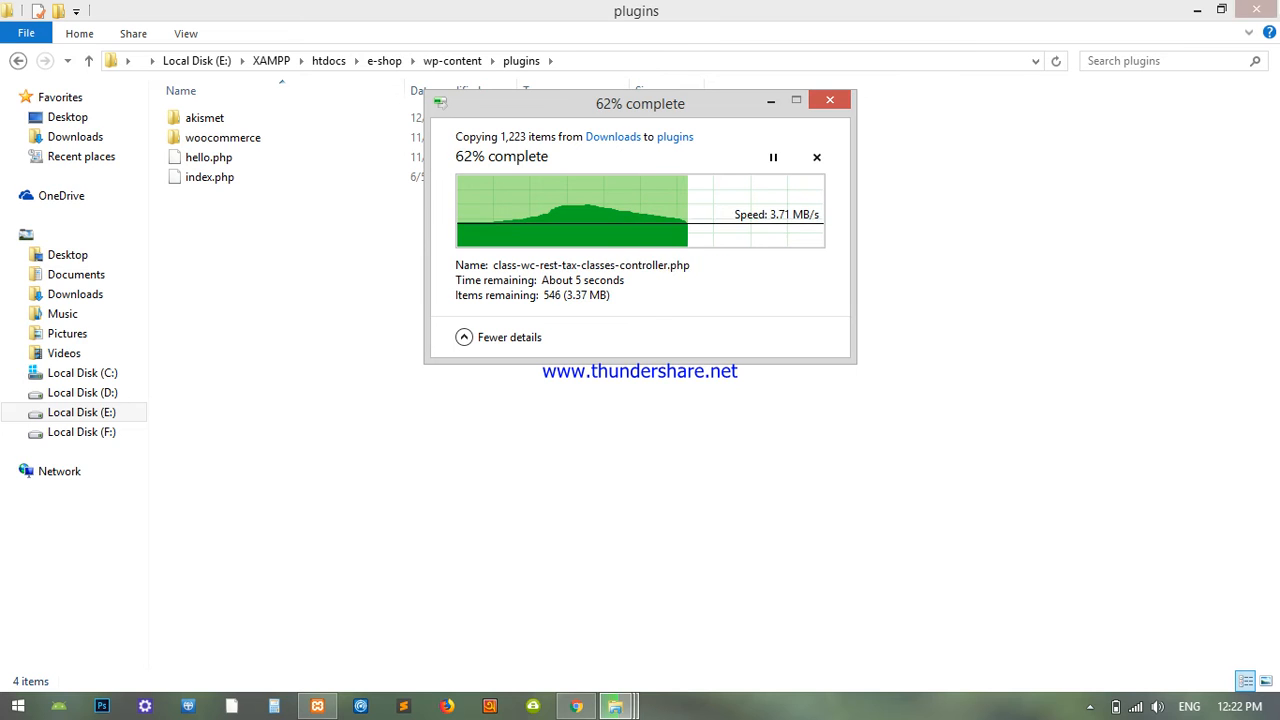
{"action": "mouse_move", "coordinate": [1275, 8]}
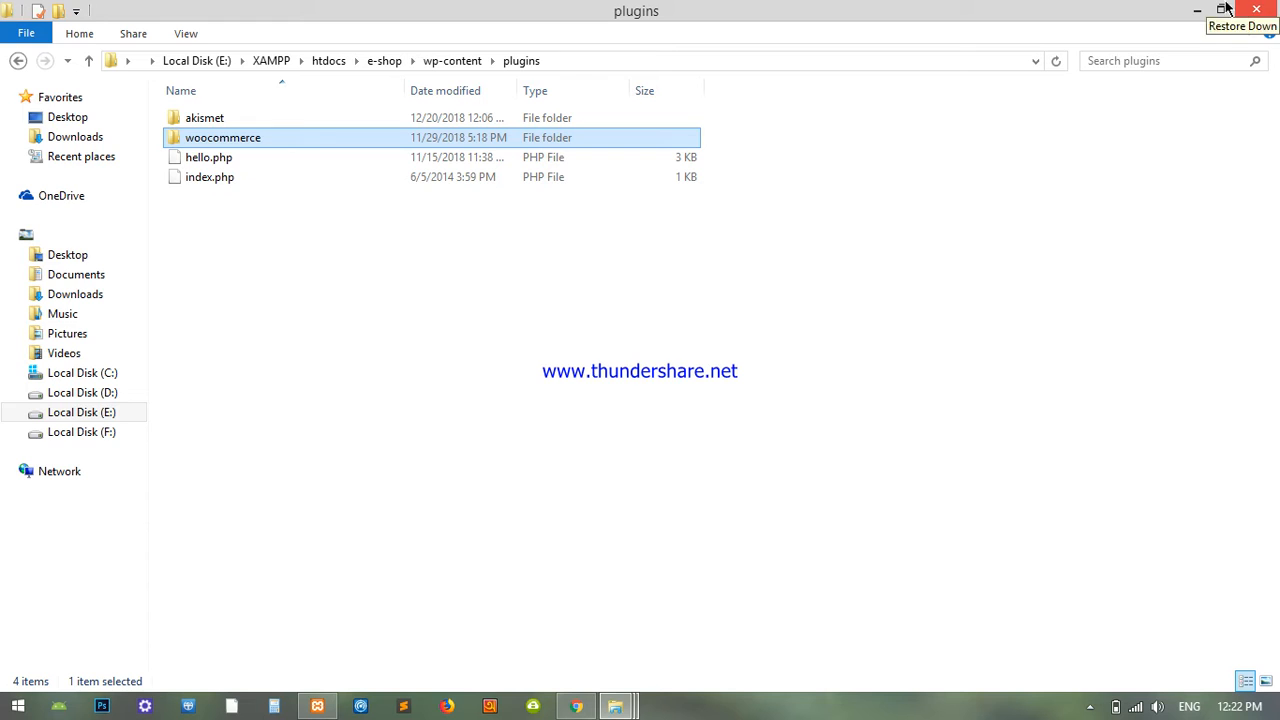
{"action": "left_click", "coordinate": [1237, 9]}
Return to the e-shop site in Chrome and open its WordPress admin dashboard through the Site Admin link
{"action": "left_click", "coordinate": [575, 706]}
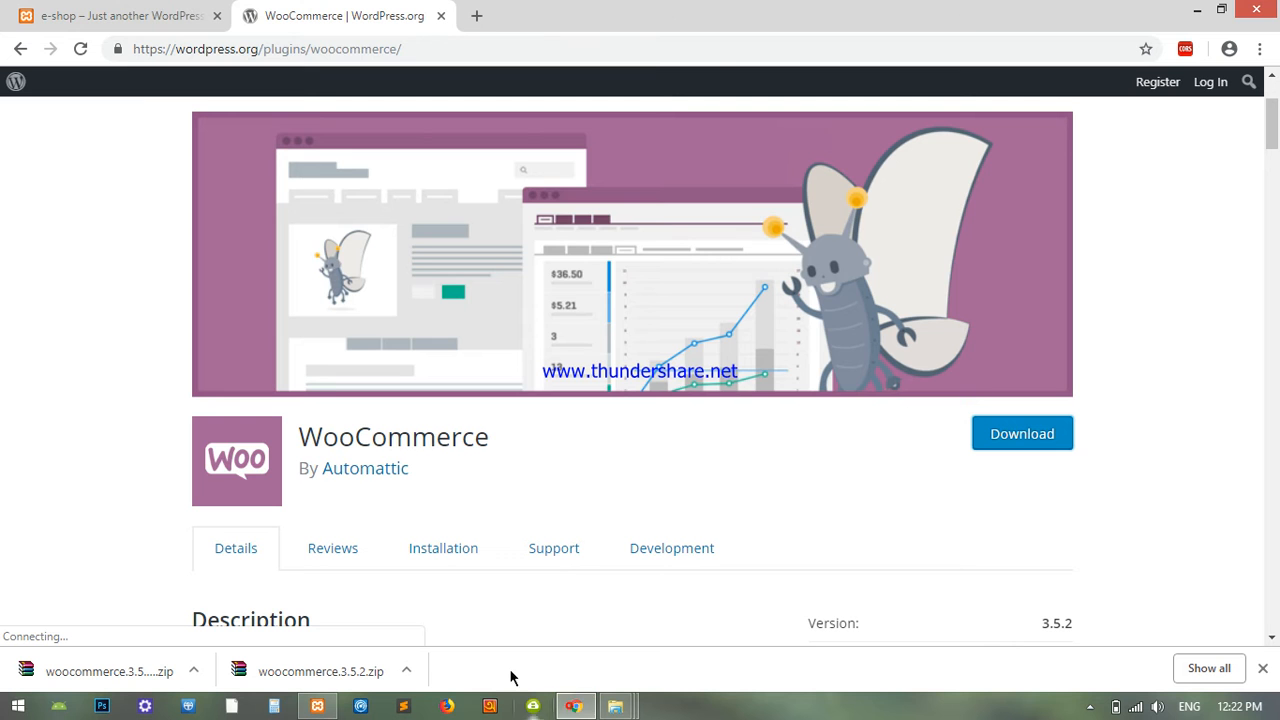
{"action": "left_click", "coordinate": [70, 12]}
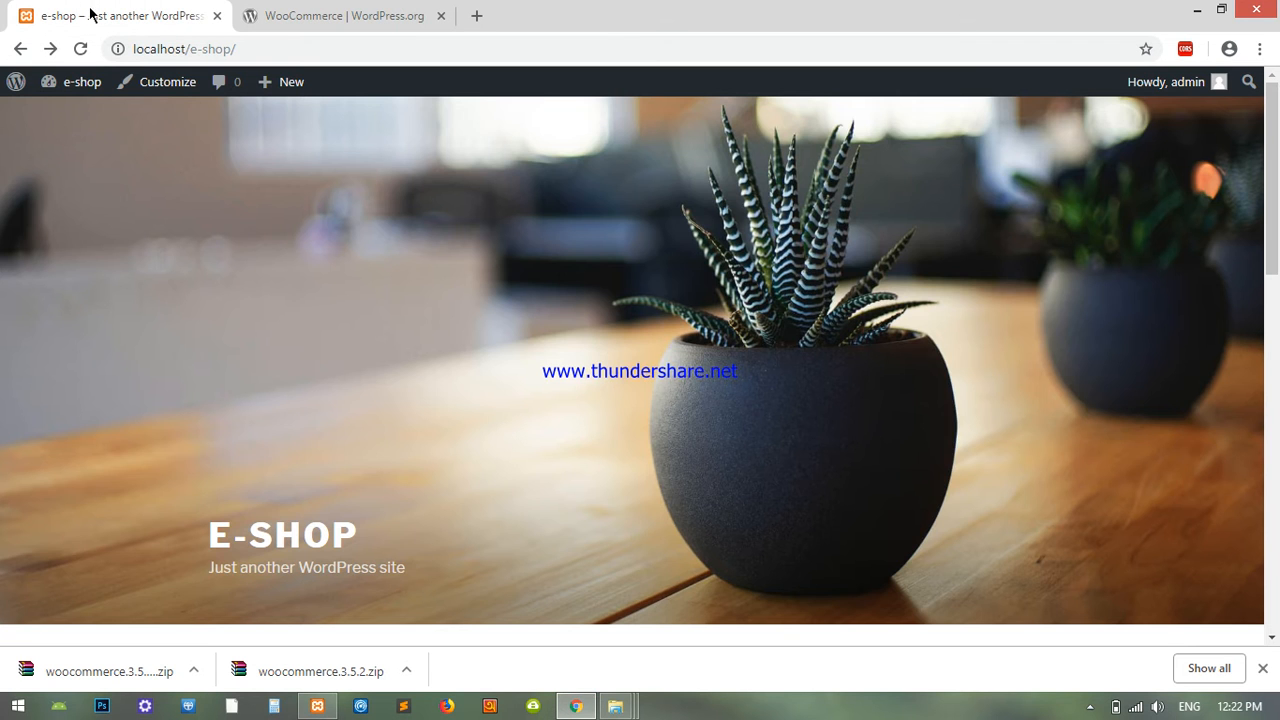
{"action": "scroll", "coordinate": [495, 334], "scroll_direction": "down", "scroll_amount": 3}
{"action": "scroll", "coordinate": [800, 435], "scroll_direction": "down", "scroll_amount": 5}
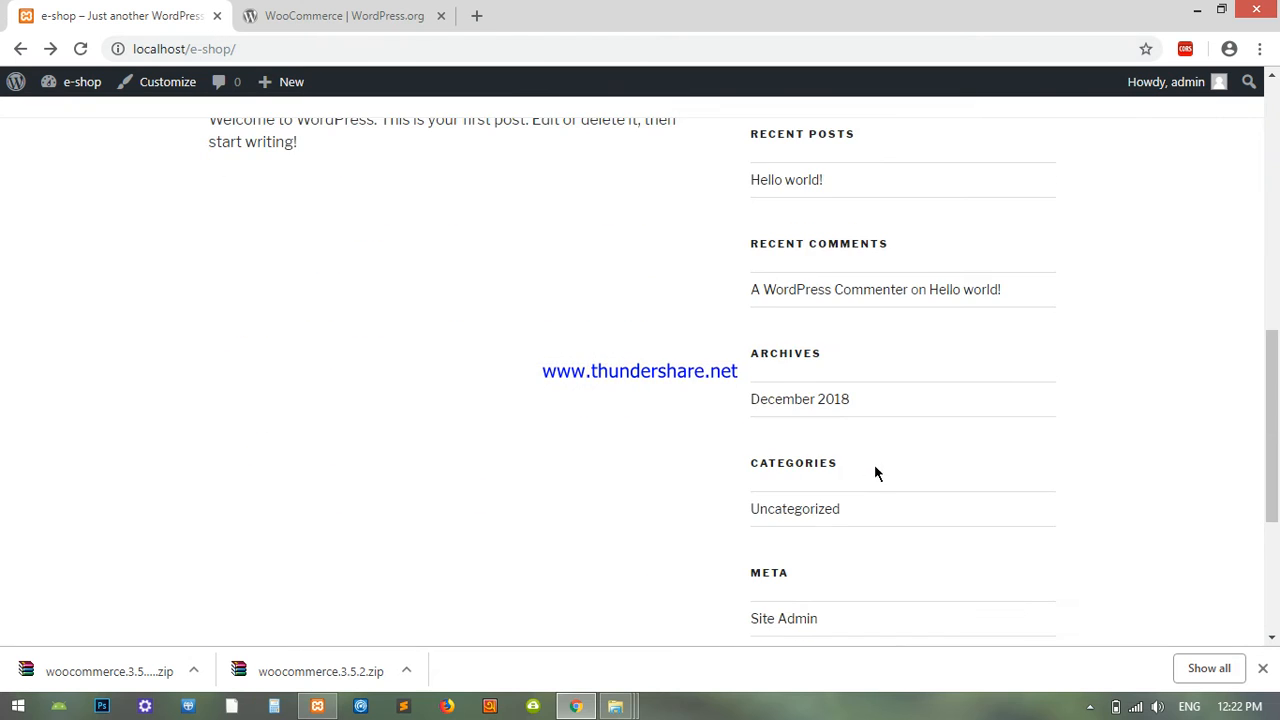
{"action": "scroll", "coordinate": [790, 550], "scroll_direction": "down", "scroll_amount": 2}
{"action": "left_click", "coordinate": [775, 438]}
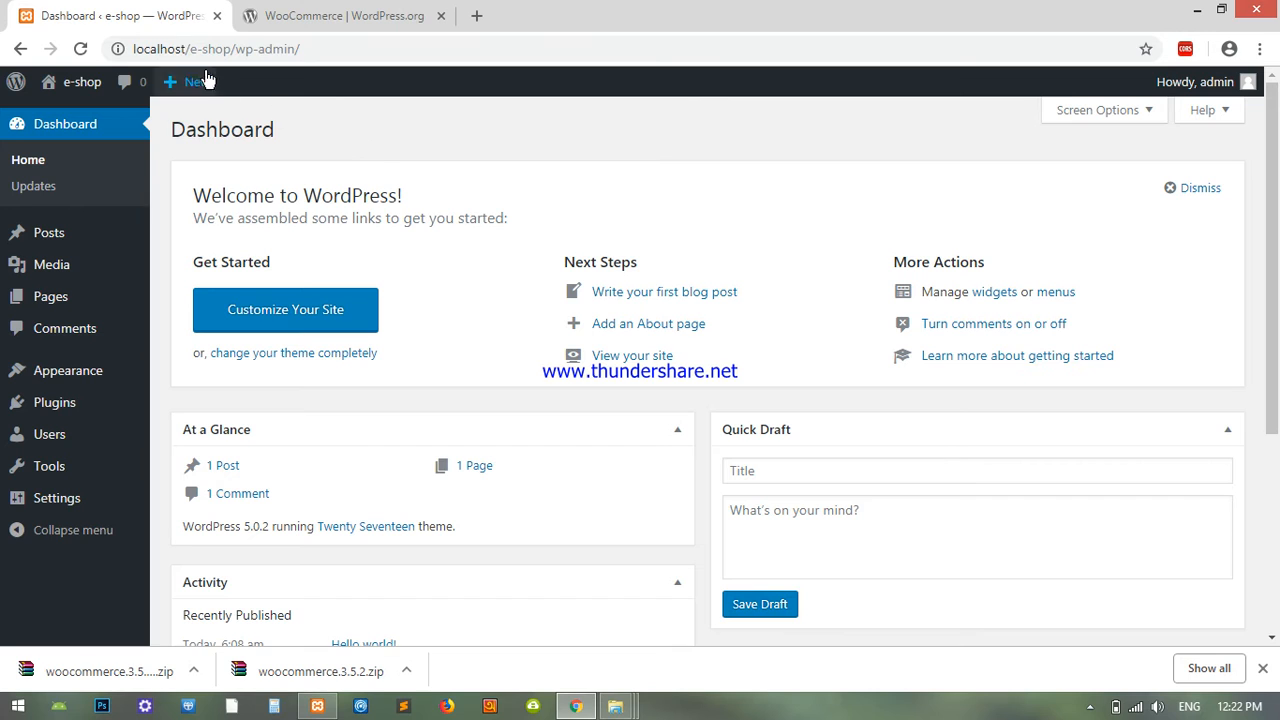
Activate WooCommerce among the e-shop site's installed plugins and close the WordPress.org plugin page
{"action": "left_click", "coordinate": [353, 48]}
{"action": "left_click", "coordinate": [505, 130]}
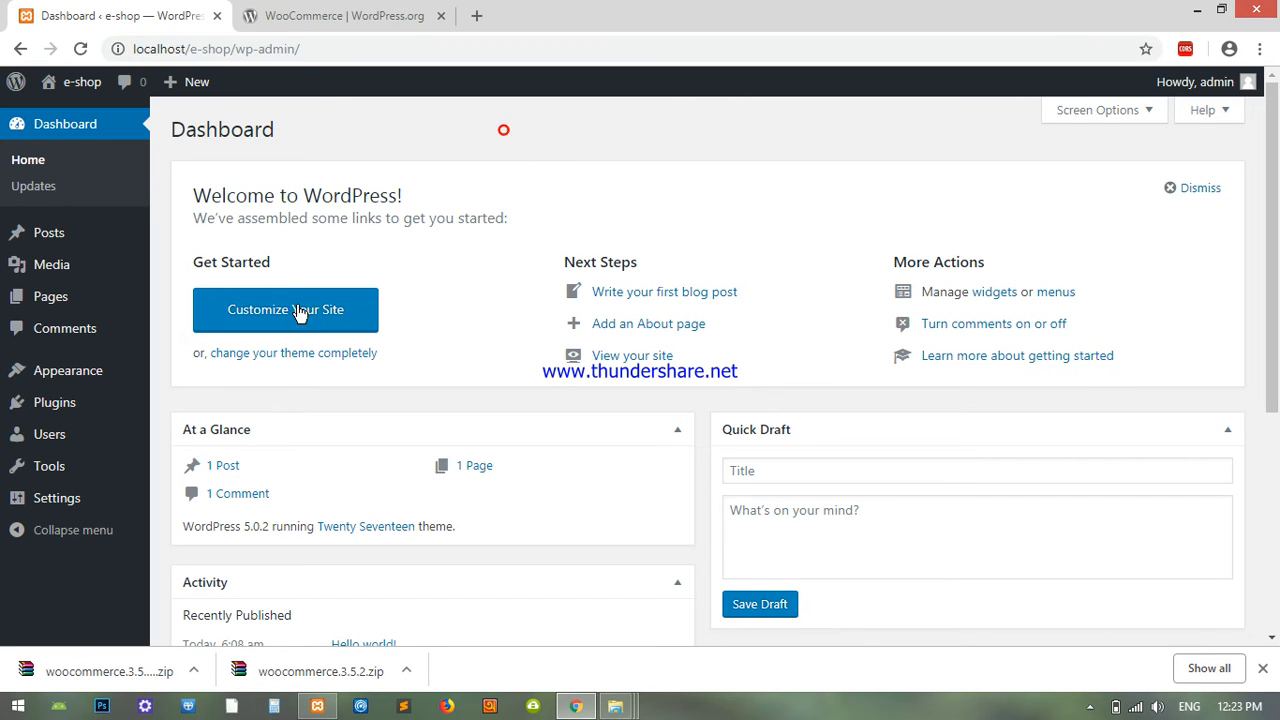
{"action": "mouse_move", "coordinate": [68, 408]}
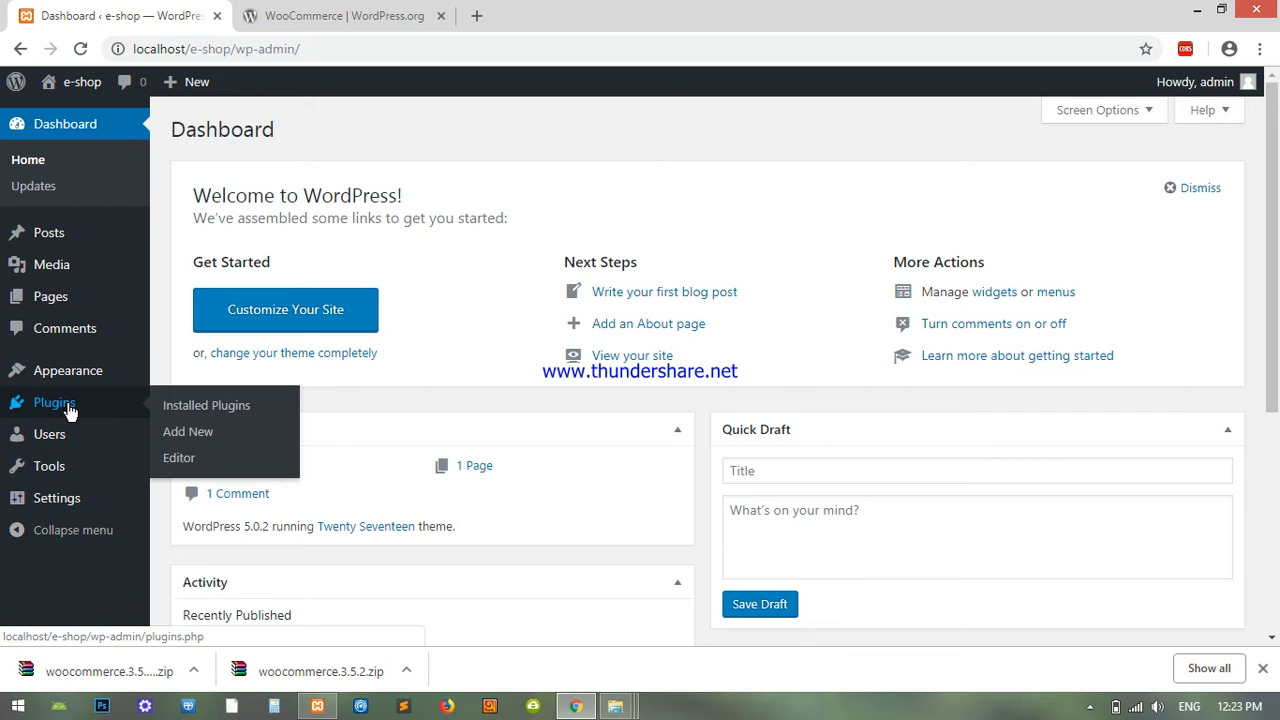
{"action": "left_click", "coordinate": [68, 408]}
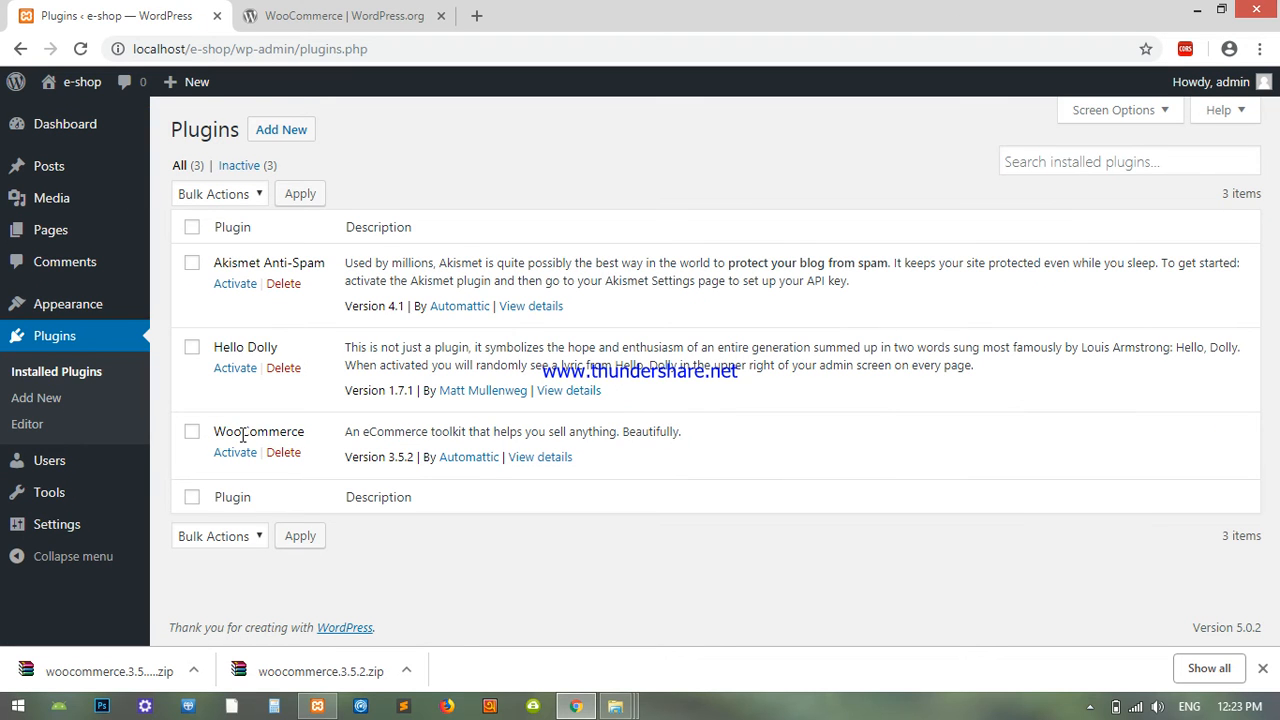
{"action": "left_click_drag", "start_coordinate": [212, 431], "coordinate": [680, 433]}
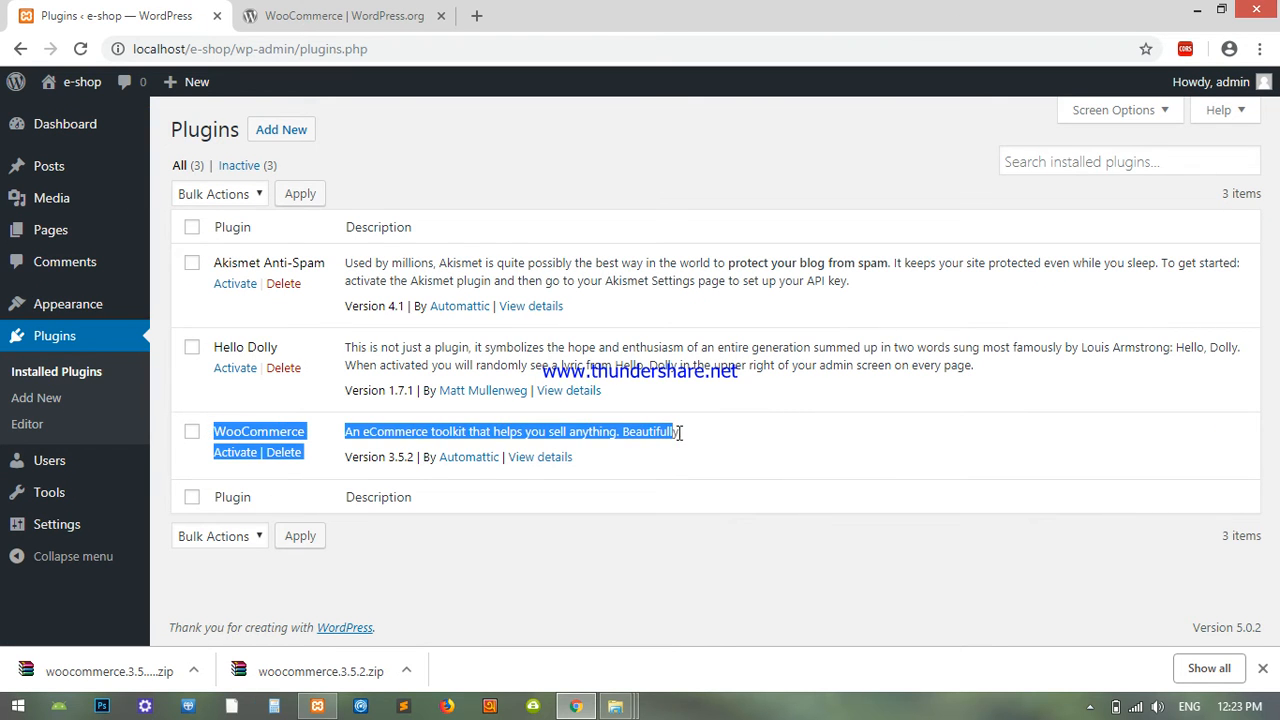
{"action": "left_click", "coordinate": [703, 433]}
{"action": "left_click", "coordinate": [236, 453]}
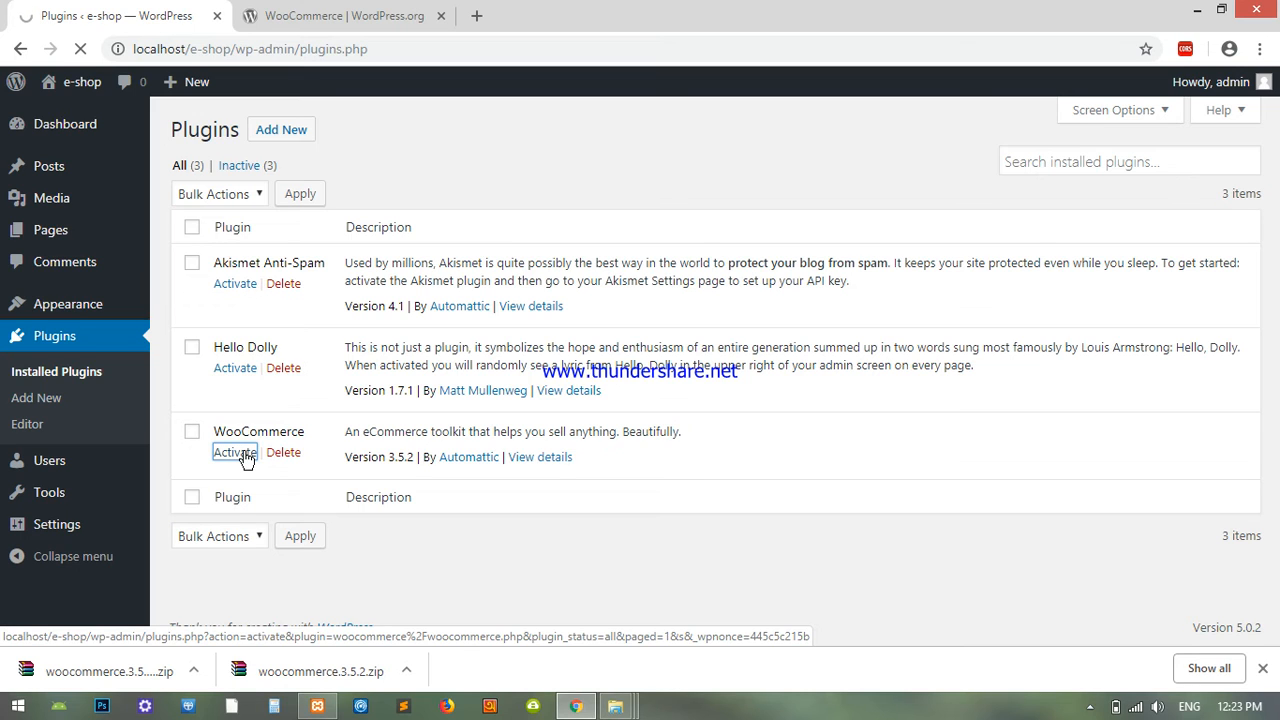
{"action": "left_click", "coordinate": [441, 16]}
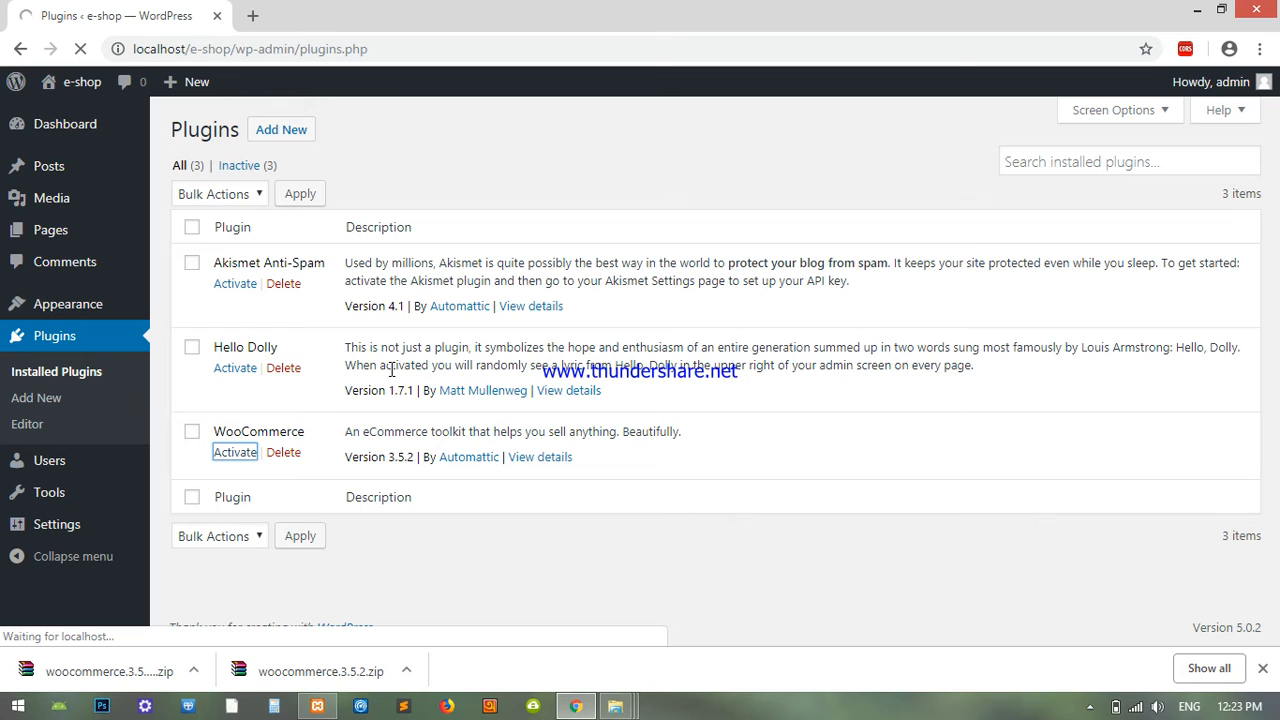
{"action": "left_click", "coordinate": [1089, 707]}
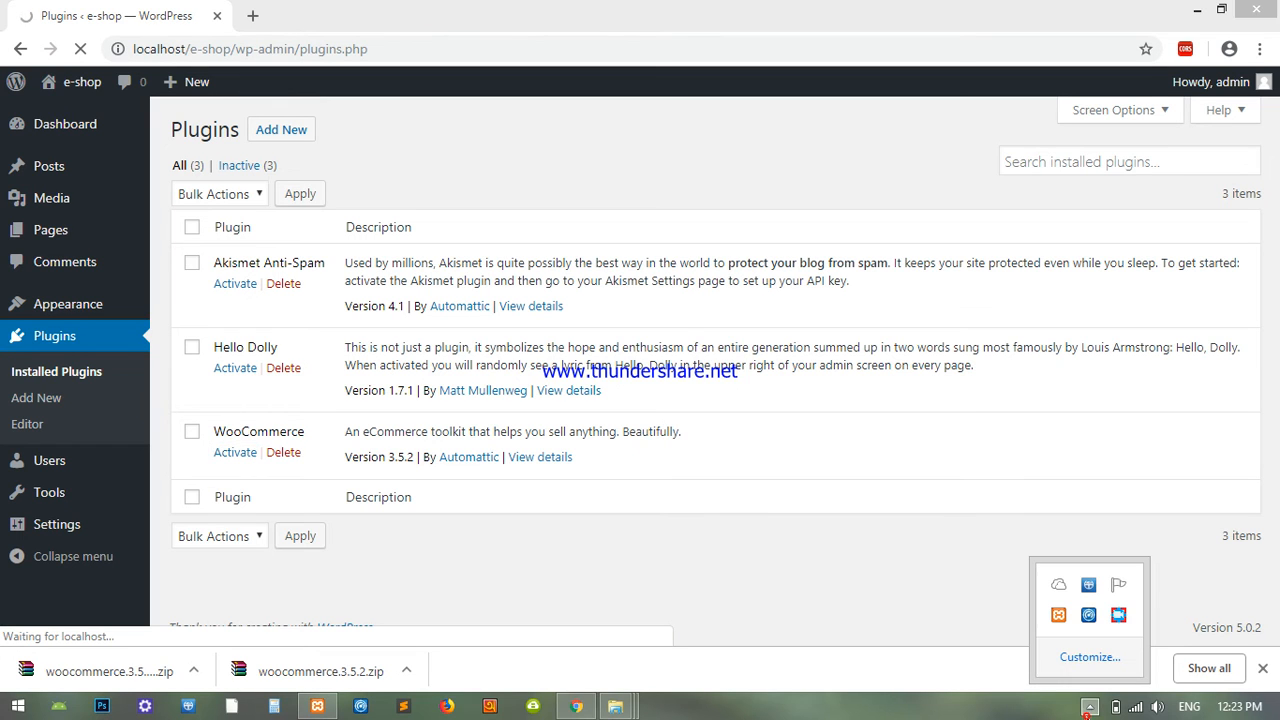
{"action": "right_click", "coordinate": [1120, 615]}
{"action": "left_click", "coordinate": [1156, 543]}
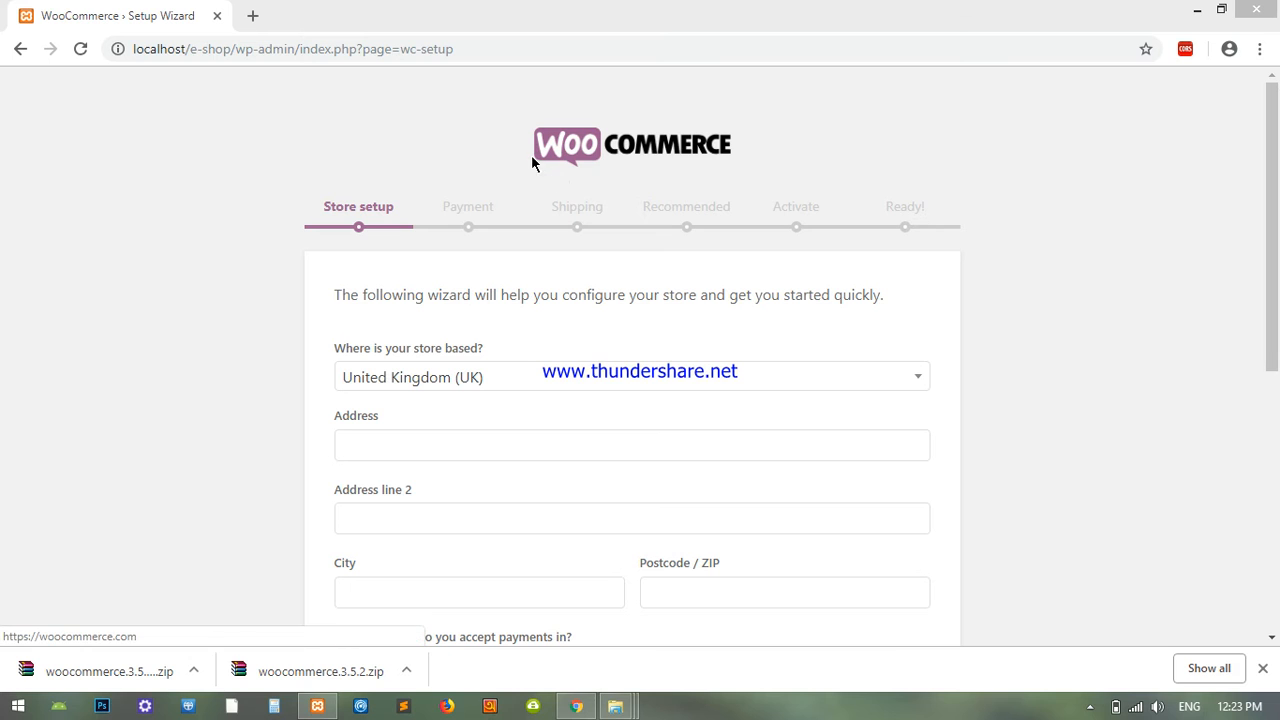
Set the store's base country to Bangladesh in the WooCommerce setup wizard
{"action": "left_click", "coordinate": [166, 365]}
{"action": "scroll", "coordinate": [250, 362], "scroll_direction": "down", "scroll_amount": 2}
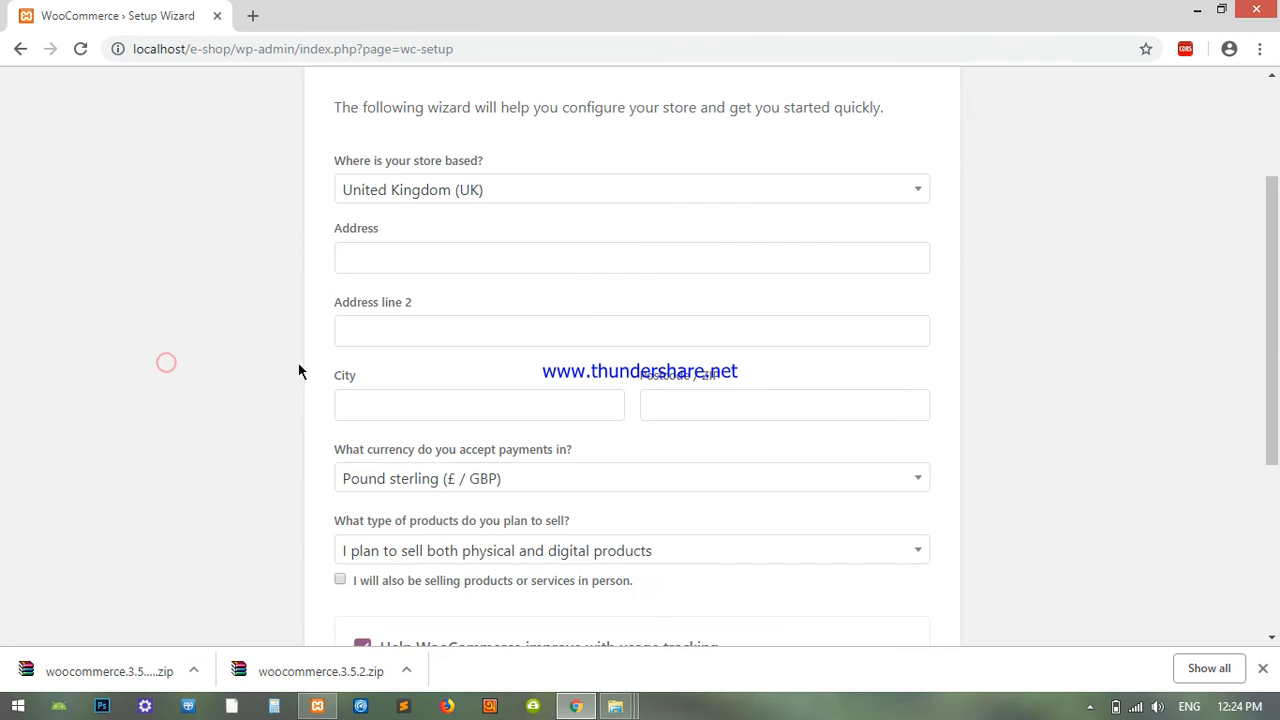
{"action": "left_click", "coordinate": [538, 190]}
{"action": "type", "text": "bang"}
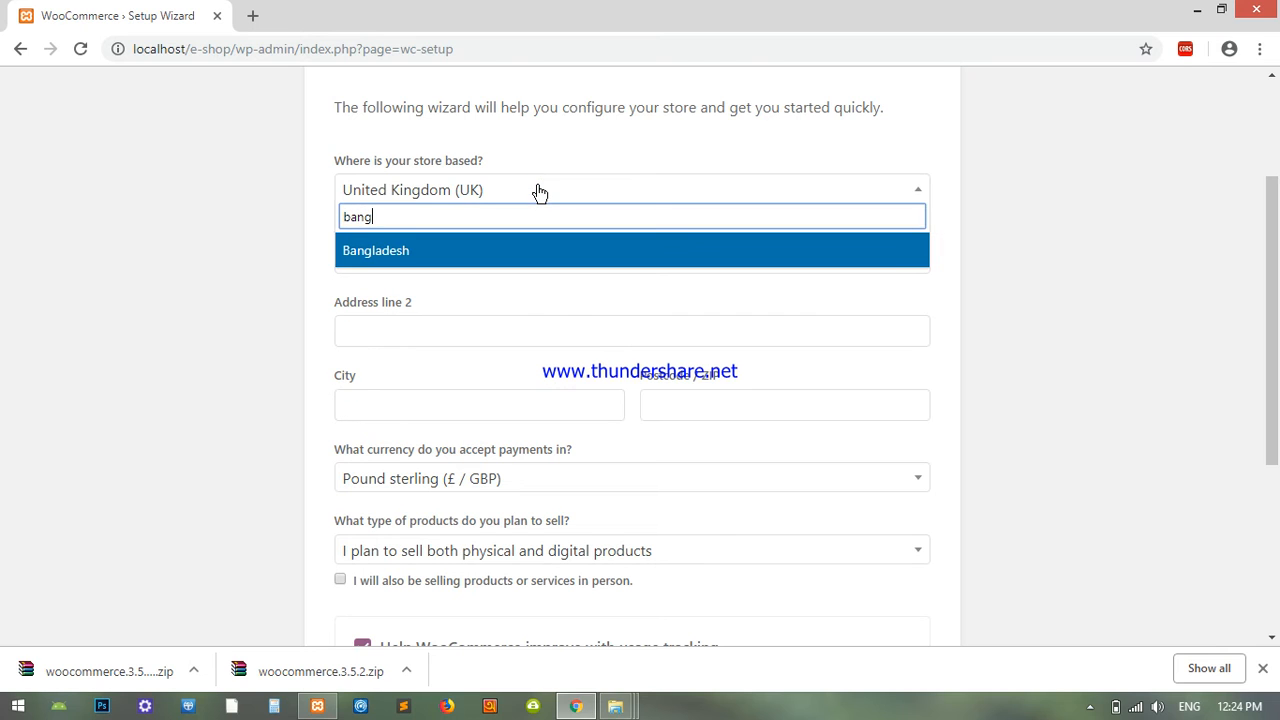
{"action": "key", "text": "Return"}
Fill in both of the store's address lines and its city
{"action": "left_click", "coordinate": [414, 243]}
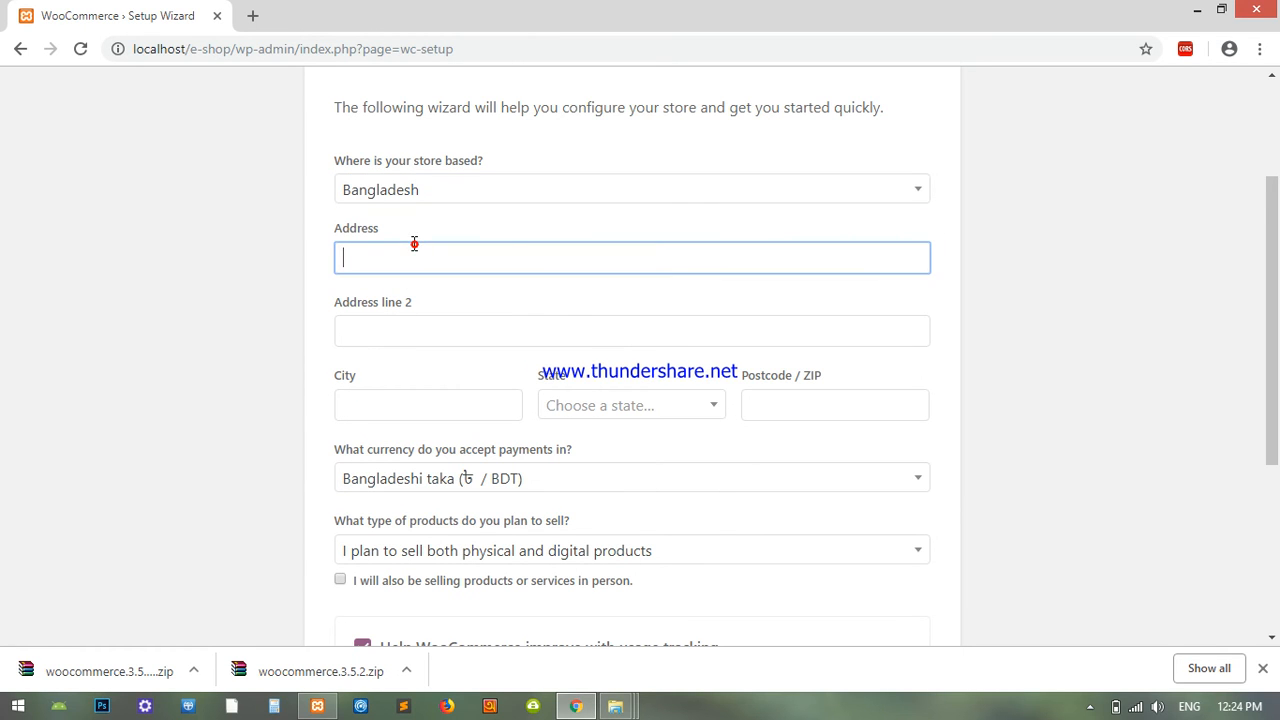
{"action": "type", "text": "Sylh"}
{"action": "key", "text": "BackSpace"}
{"action": "type", "text": "et"}
{"action": "left_click", "coordinate": [412, 338]}
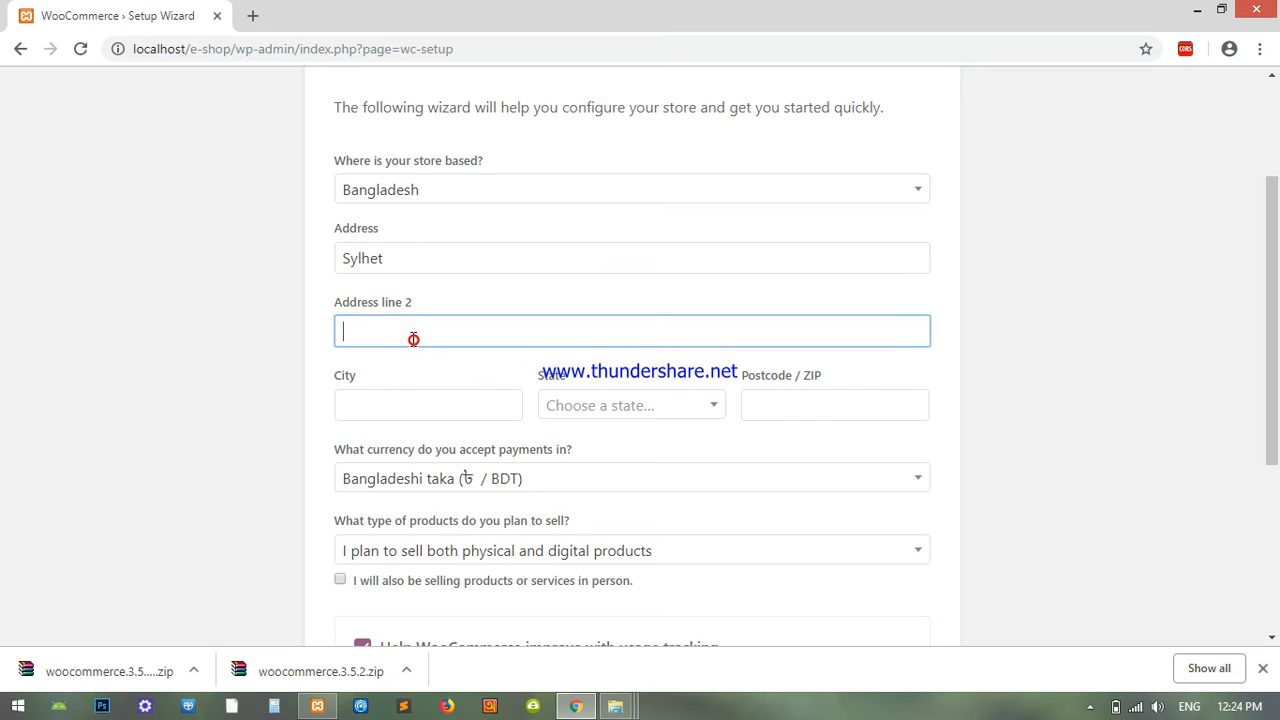
{"action": "type", "text": "Sylhet"}
{"action": "left_click", "coordinate": [394, 403]}
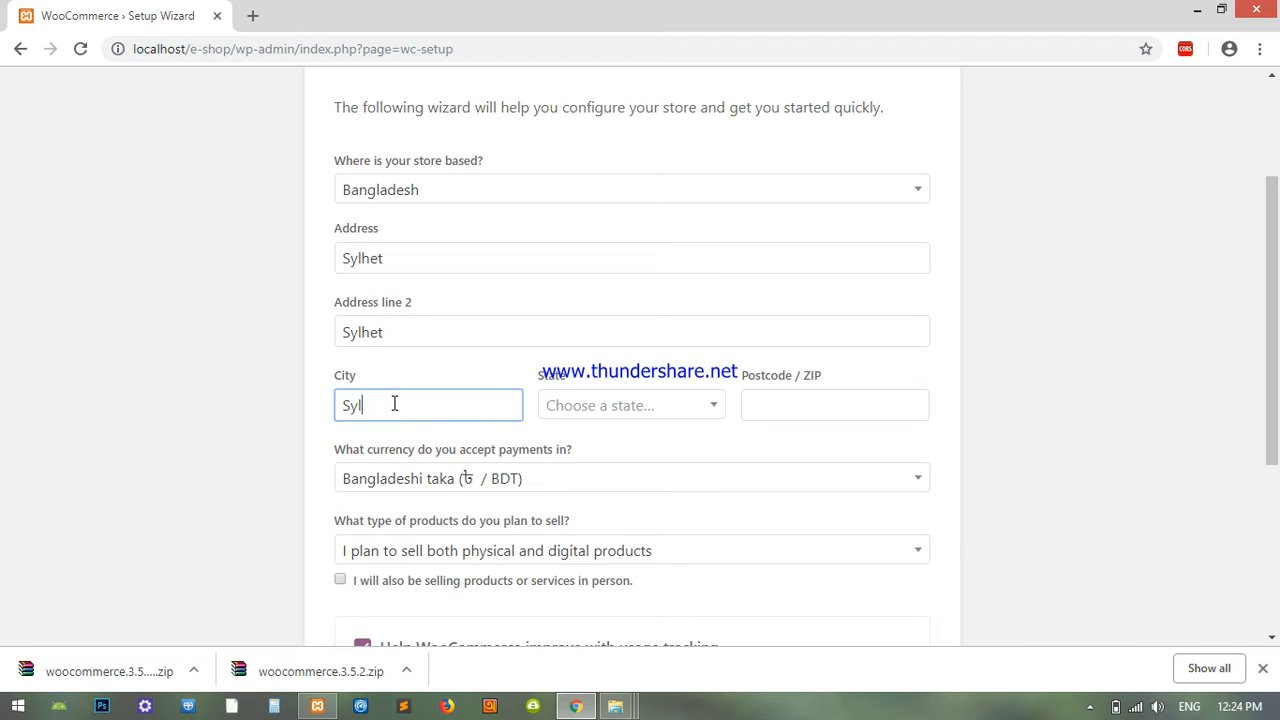
Search the state list for Sylhet and enter the store's postcode
{"action": "left_click", "coordinate": [596, 420]}
{"action": "type", "text": "sylhet"}
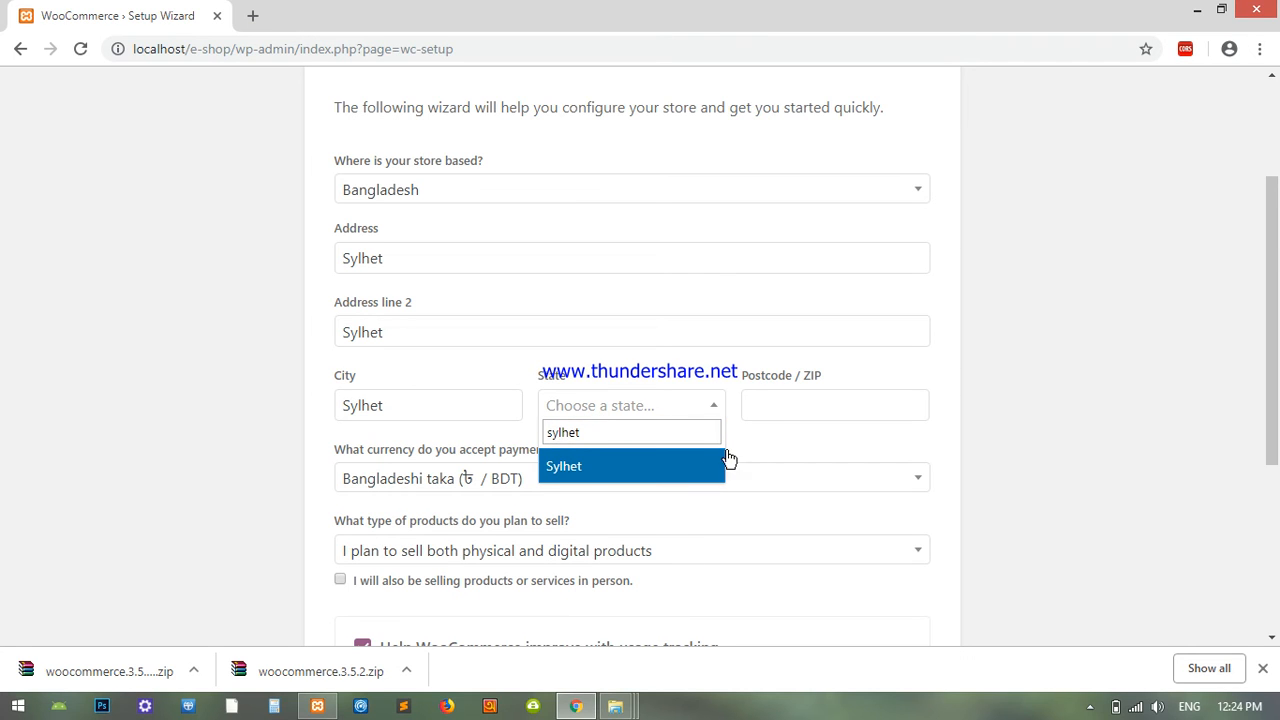
{"action": "left_click", "coordinate": [780, 400]}
{"action": "type", "text": "3100"}
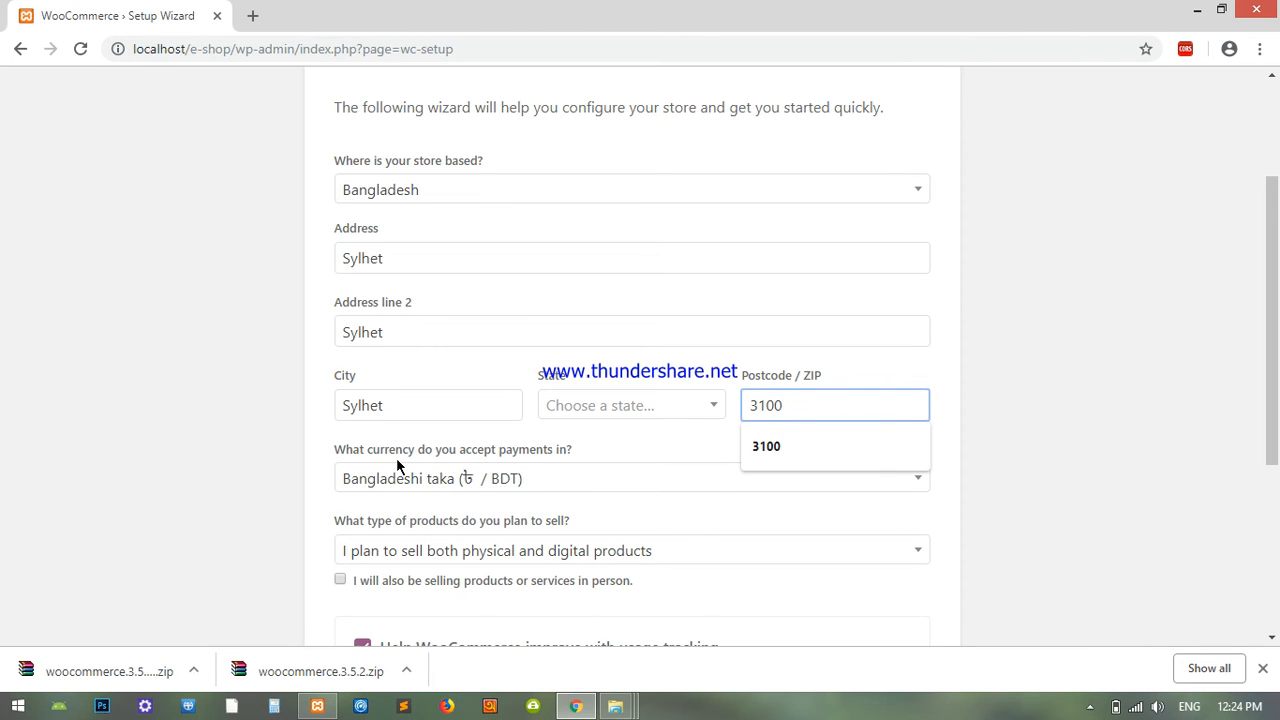
Keep Bangladeshi taka (BDT) as the payment currency and try to submit the store details
{"action": "scroll", "coordinate": [526, 488], "scroll_direction": "down", "scroll_amount": 1}
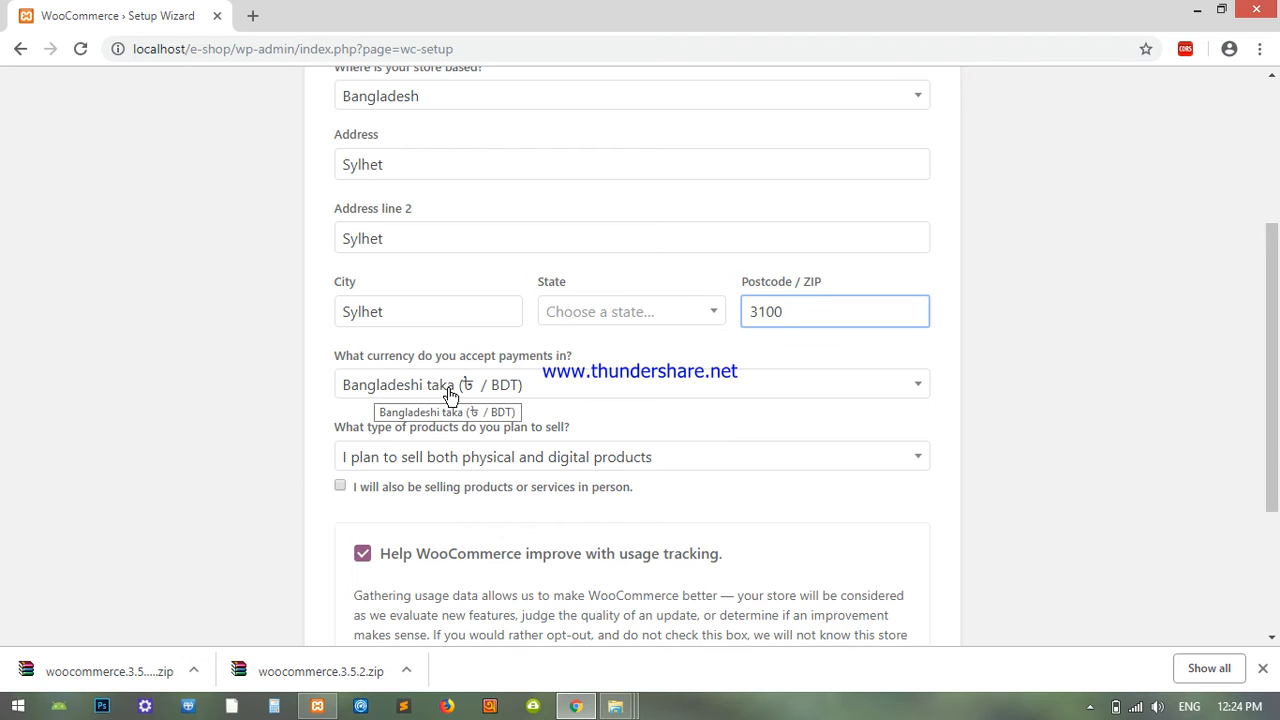
{"action": "left_click", "coordinate": [503, 392]}
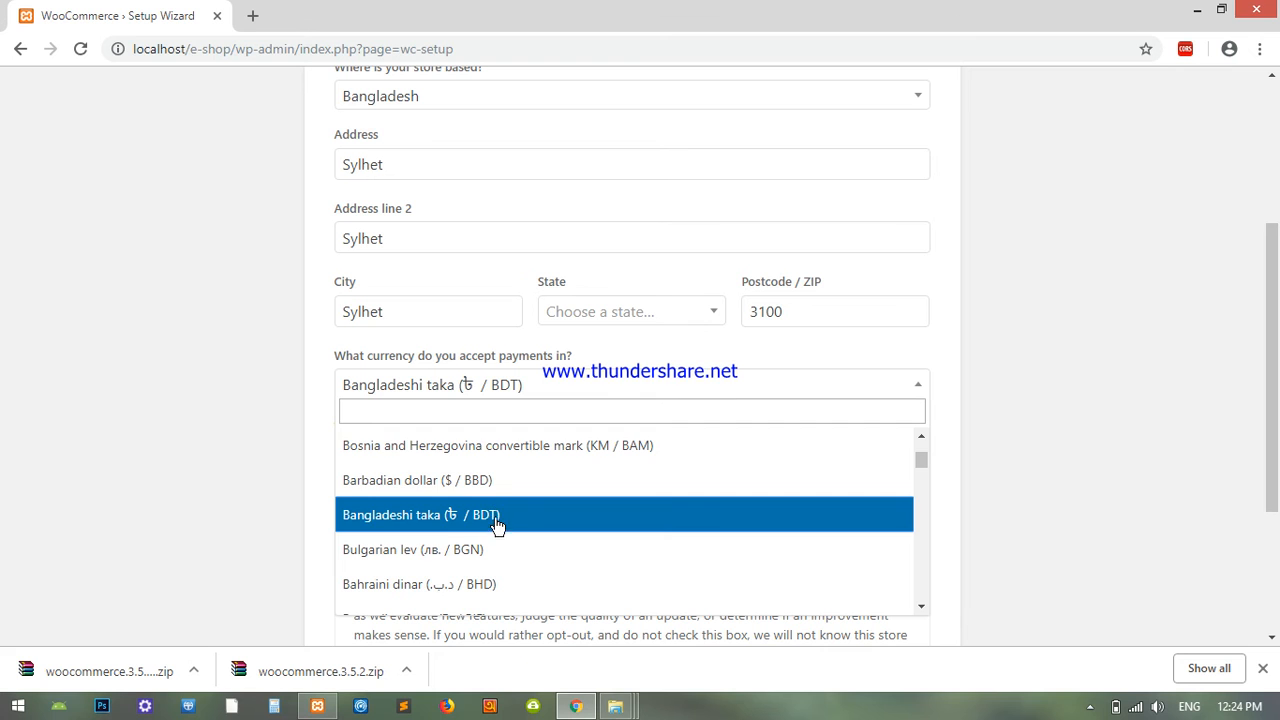
{"action": "left_click", "coordinate": [526, 390]}
{"action": "scroll", "coordinate": [503, 510], "scroll_direction": "down", "scroll_amount": 2}
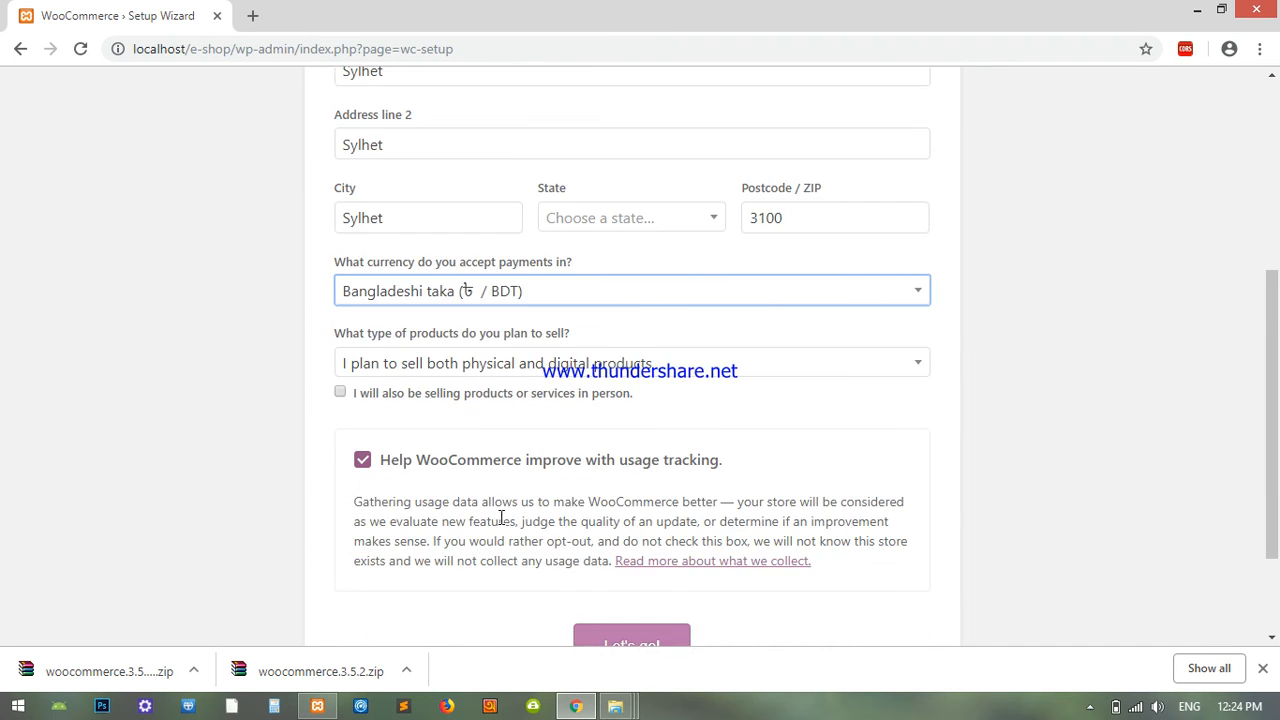
{"action": "left_click", "coordinate": [630, 558]}
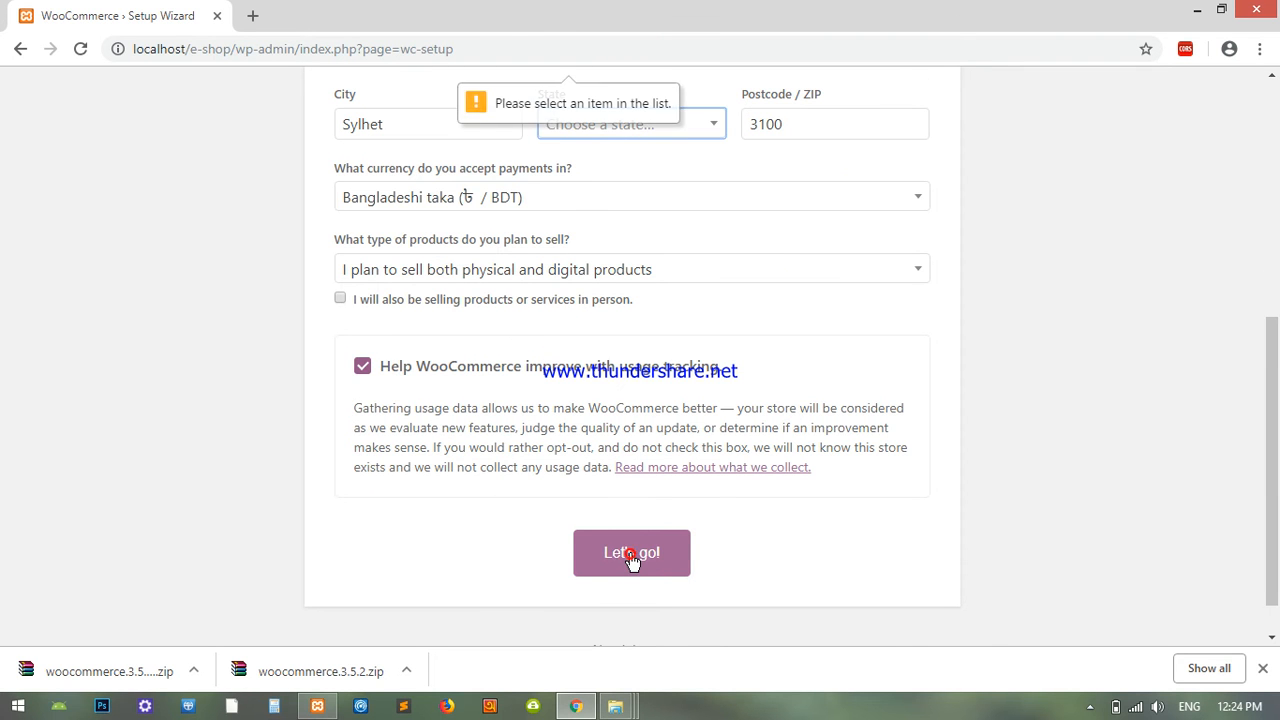
Mark that products or services are also sold in person and try to submit the store details again
{"action": "scroll", "coordinate": [537, 500], "scroll_direction": "up", "scroll_amount": 5}
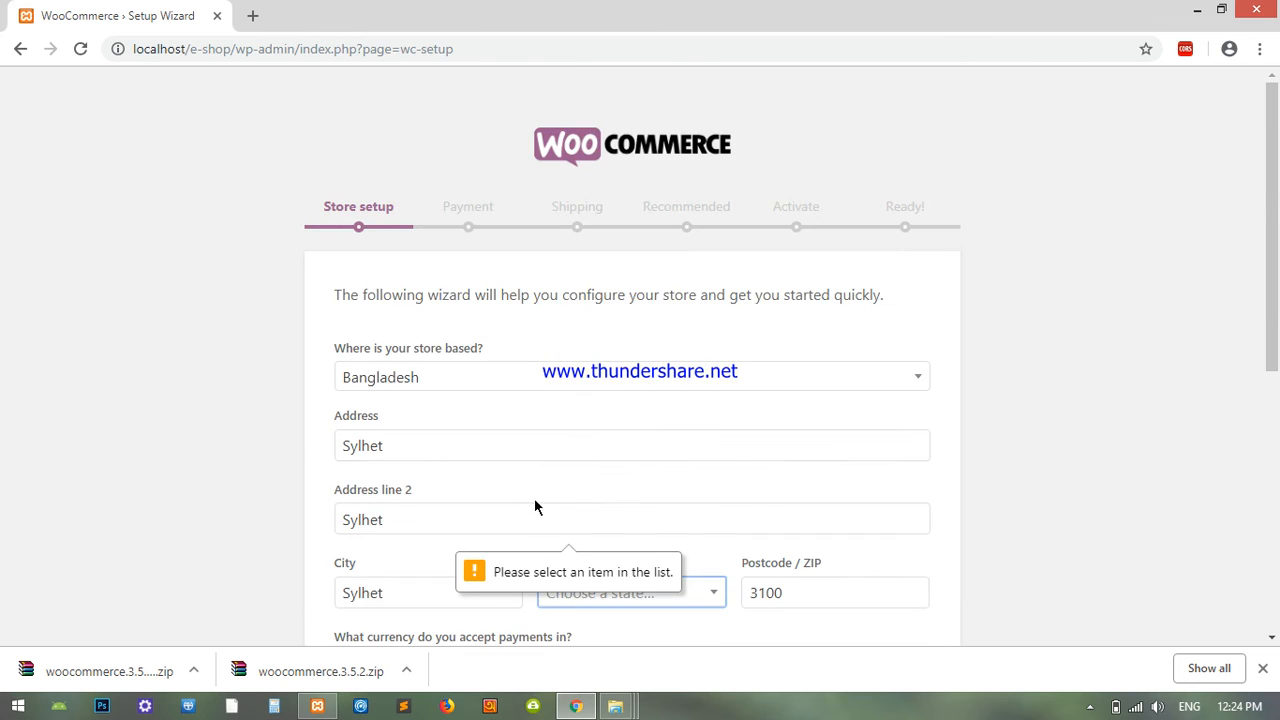
{"action": "scroll", "coordinate": [537, 514], "scroll_direction": "down", "scroll_amount": 1}
{"action": "left_click", "coordinate": [480, 423]}
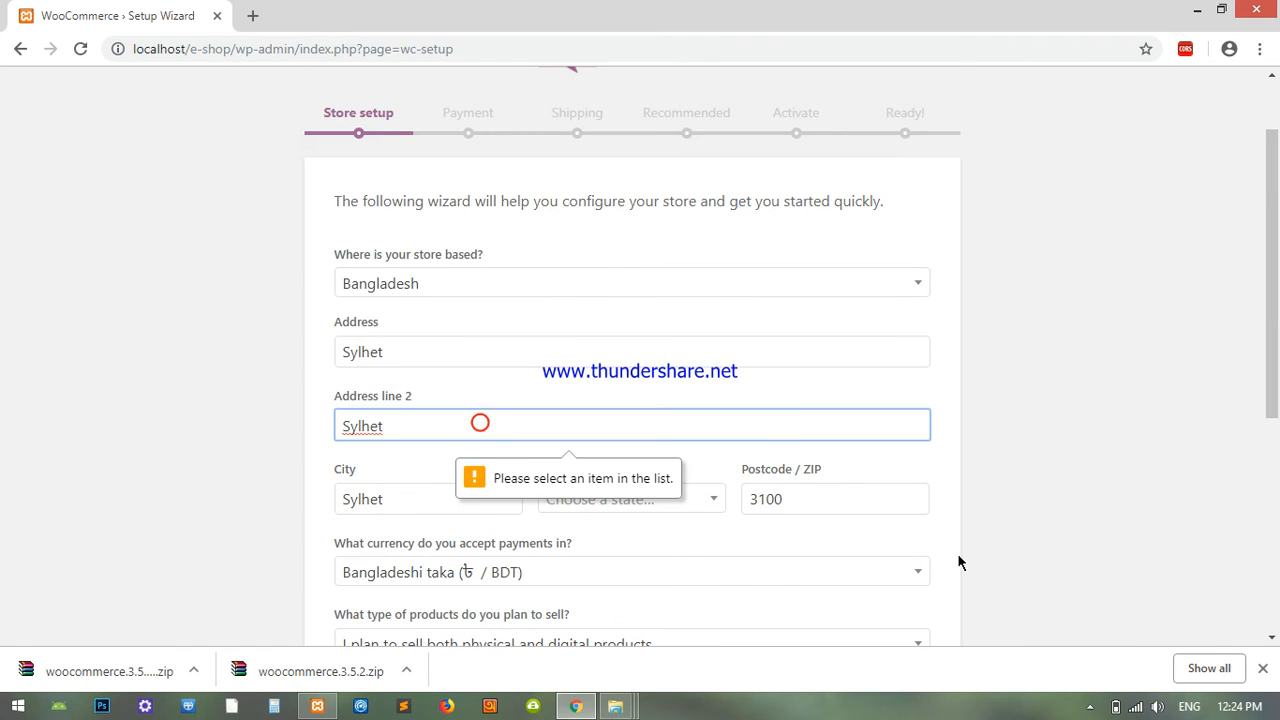
{"action": "scroll", "coordinate": [906, 565], "scroll_direction": "down", "scroll_amount": 1}
{"action": "left_click", "coordinate": [1107, 492]}
{"action": "scroll", "coordinate": [877, 519], "scroll_direction": "down", "scroll_amount": 1}
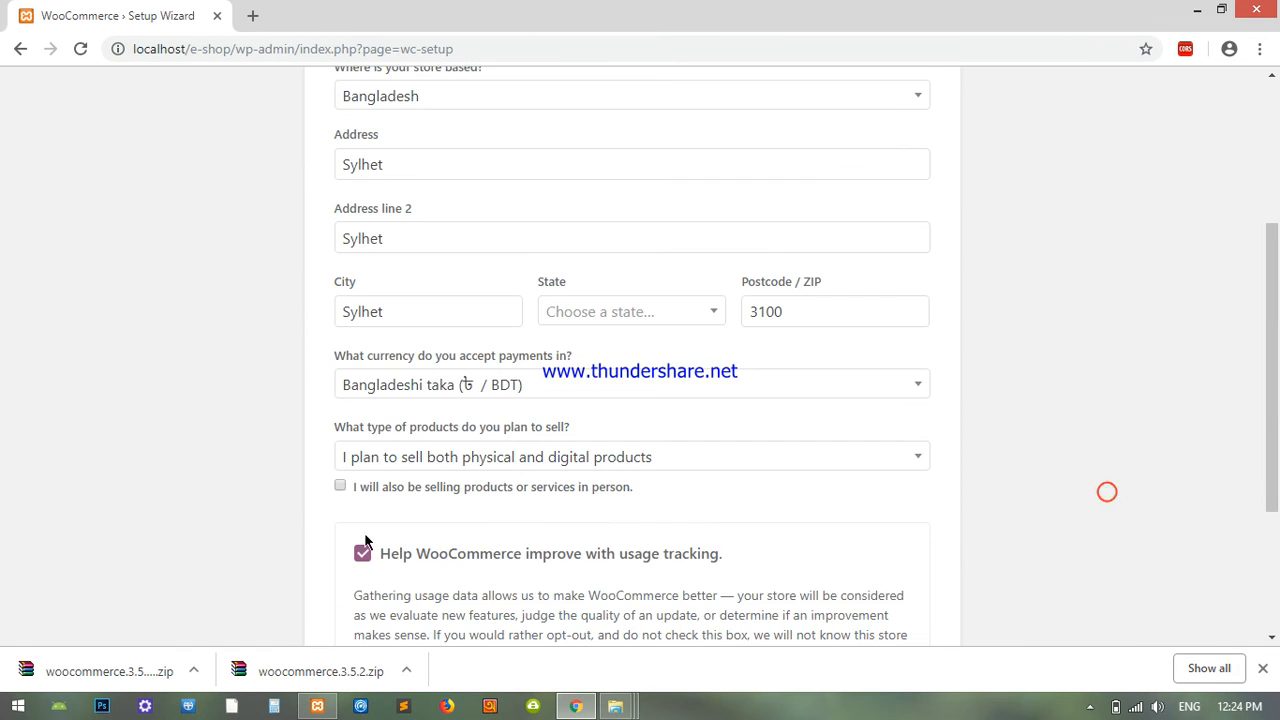
{"action": "left_click", "coordinate": [338, 487]}
{"action": "scroll", "coordinate": [400, 530], "scroll_direction": "down", "scroll_amount": 3}
{"action": "left_click", "coordinate": [625, 500]}
Select Sylhet as the store's state and submit the store details to reach the payment setup
{"action": "scroll", "coordinate": [626, 497], "scroll_direction": "up", "scroll_amount": 4}
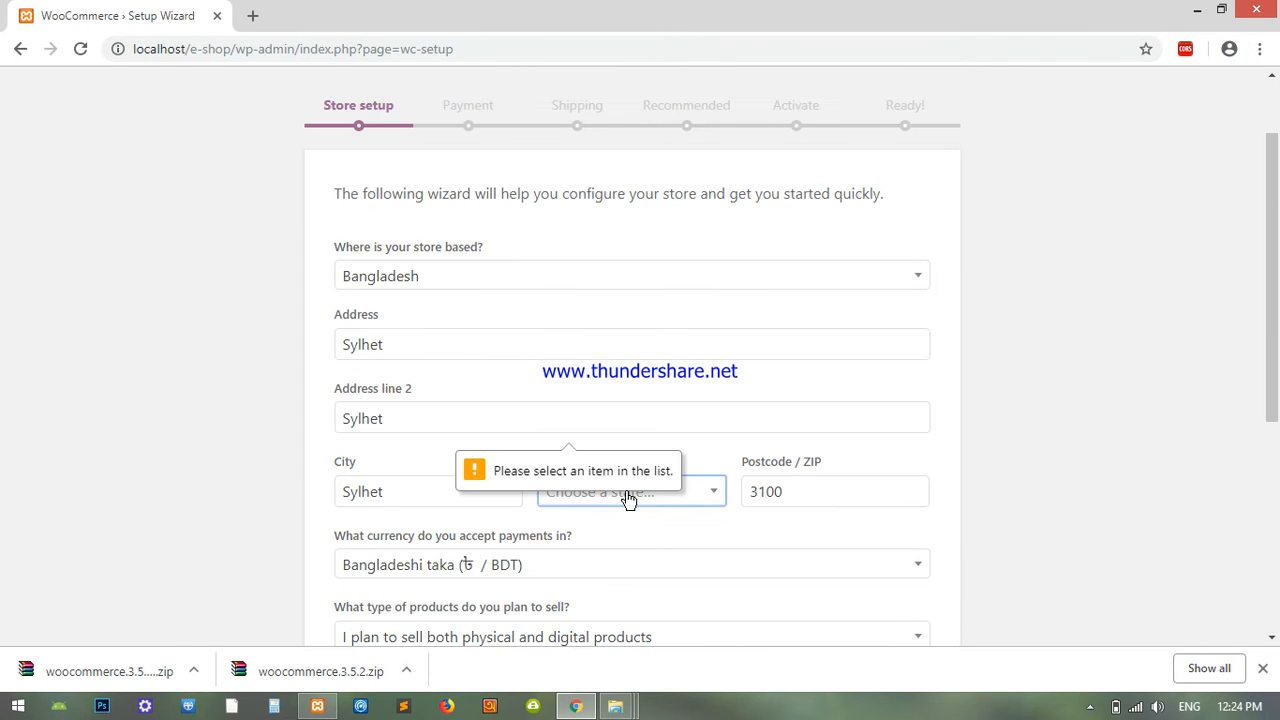
{"action": "left_click", "coordinate": [1206, 480]}
{"action": "left_click", "coordinate": [702, 491]}
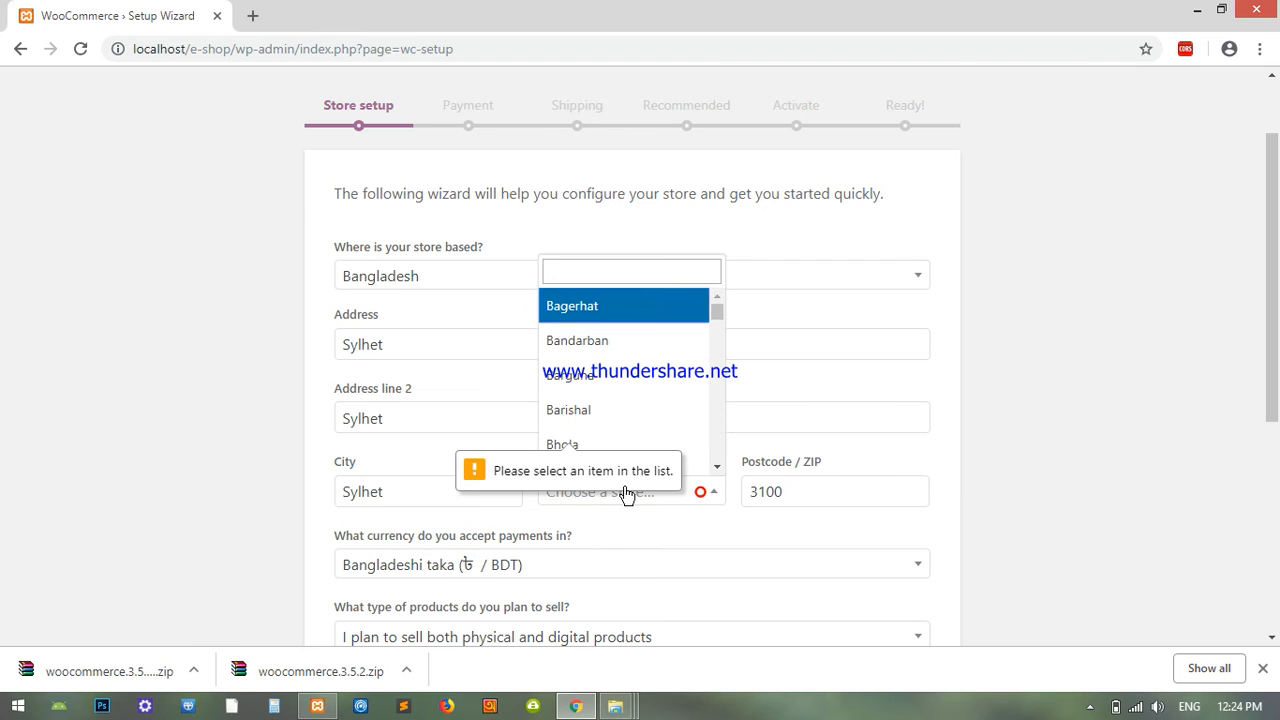
{"action": "type", "text": "sylh"}
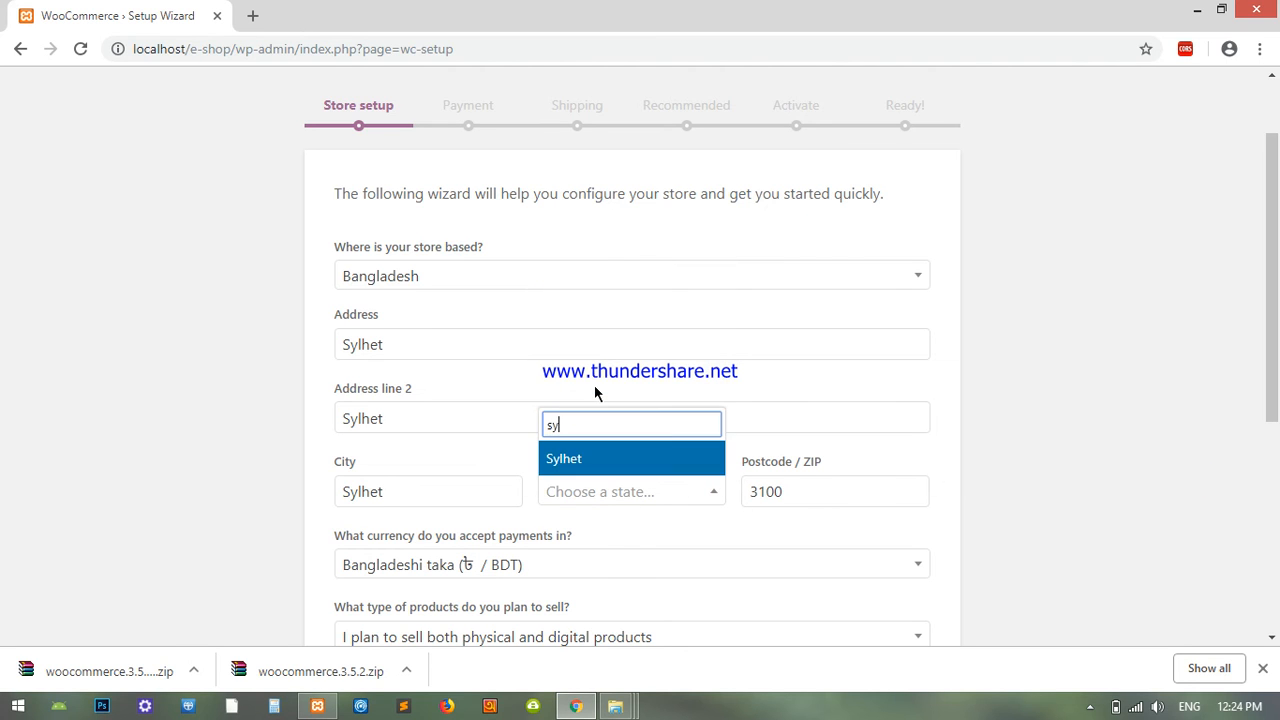
{"action": "type", "text": "et"}
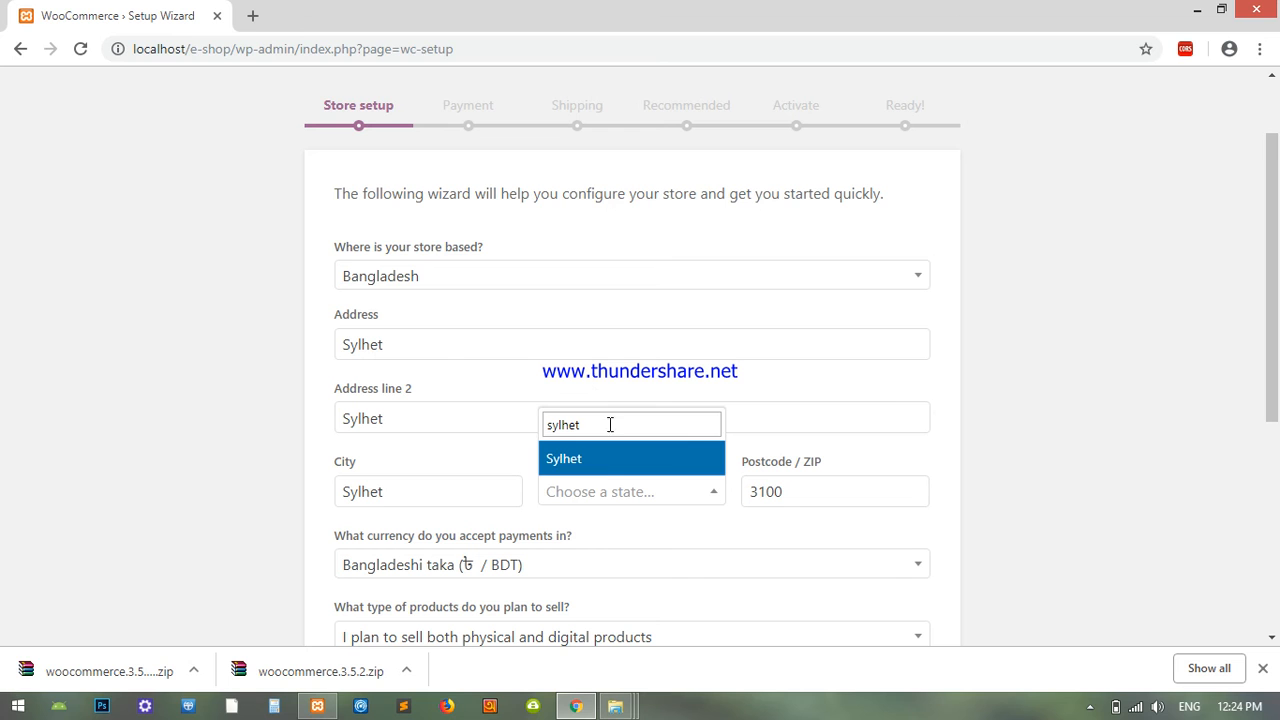
{"action": "left_click", "coordinate": [598, 460]}
{"action": "scroll", "coordinate": [600, 500], "scroll_direction": "down", "scroll_amount": 4}
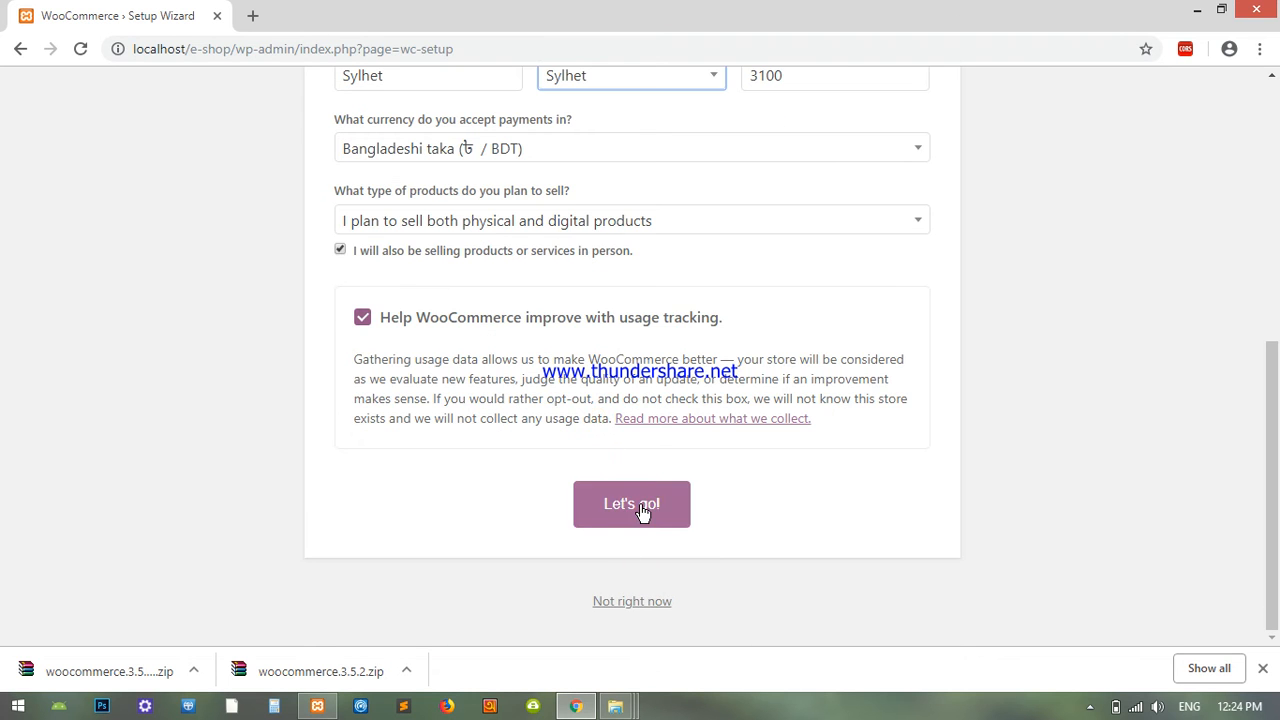
{"action": "left_click", "coordinate": [640, 505]}
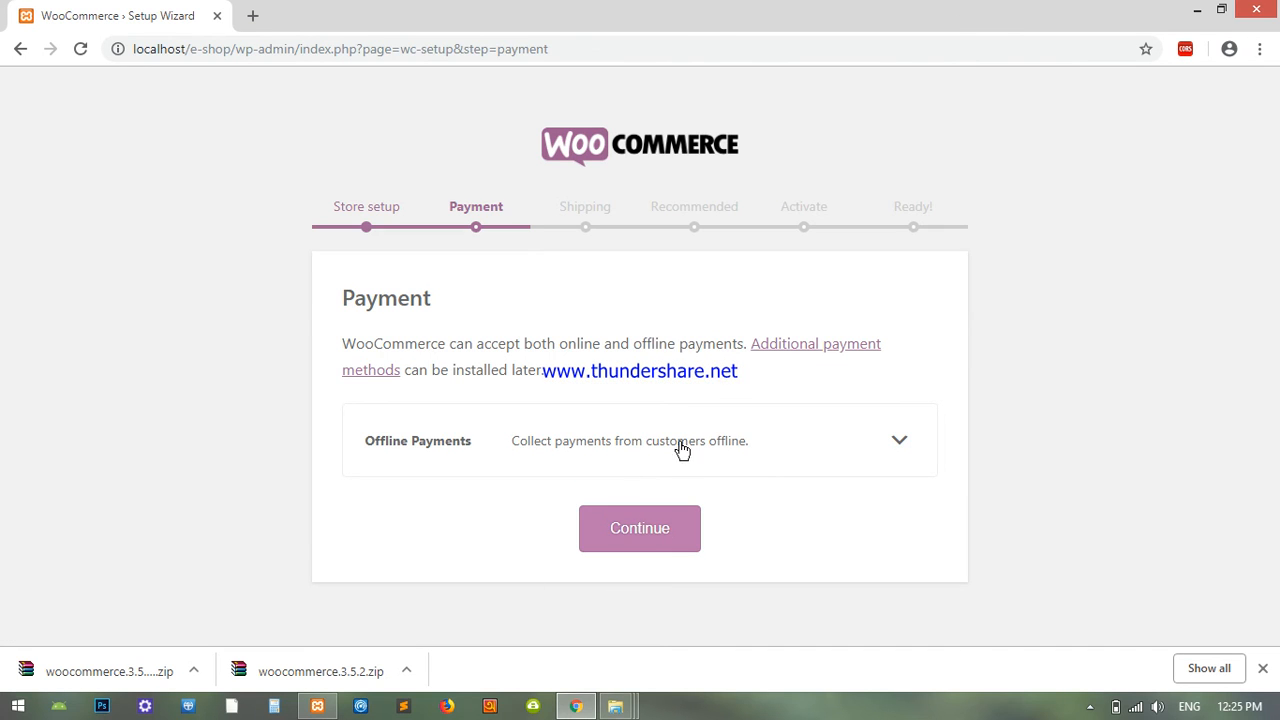
Enable Cash on delivery among the offline payment methods and continue to the shipping setup
{"action": "left_click", "coordinate": [885, 445]}
{"action": "scroll", "coordinate": [862, 488], "scroll_direction": "down", "scroll_amount": 2}
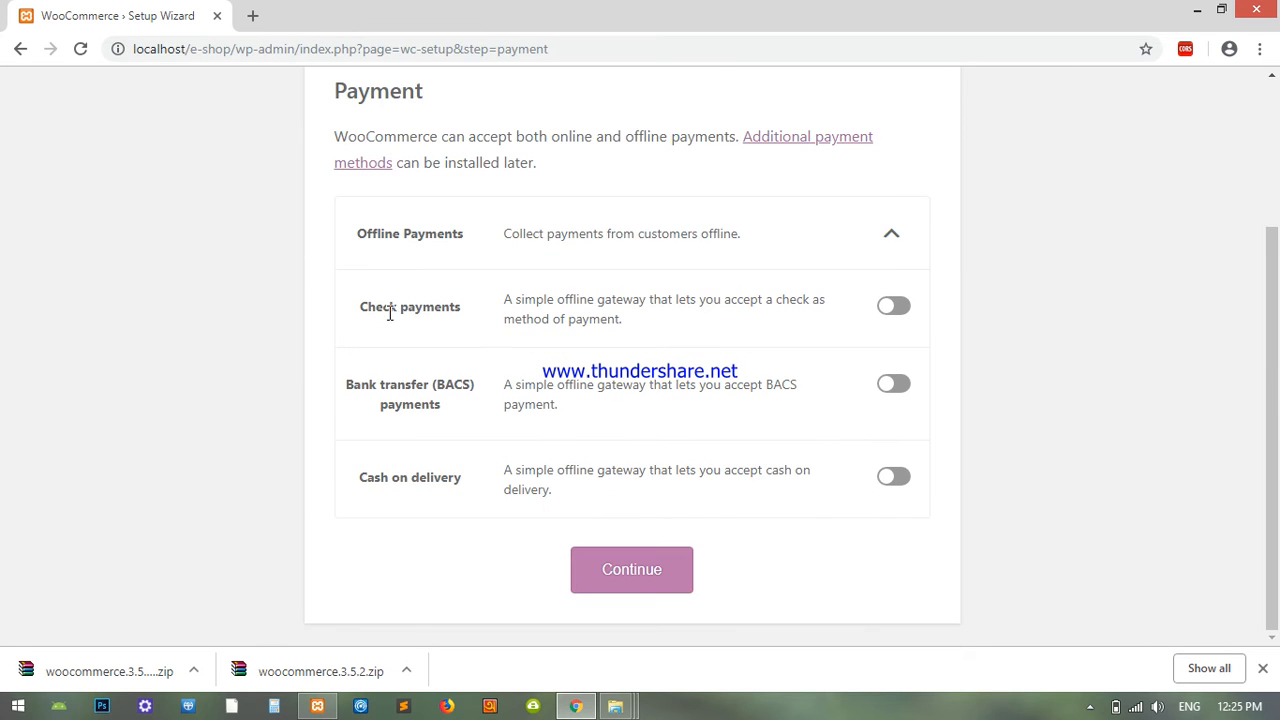
{"action": "left_click", "coordinate": [888, 478]}
{"action": "left_click", "coordinate": [647, 571]}
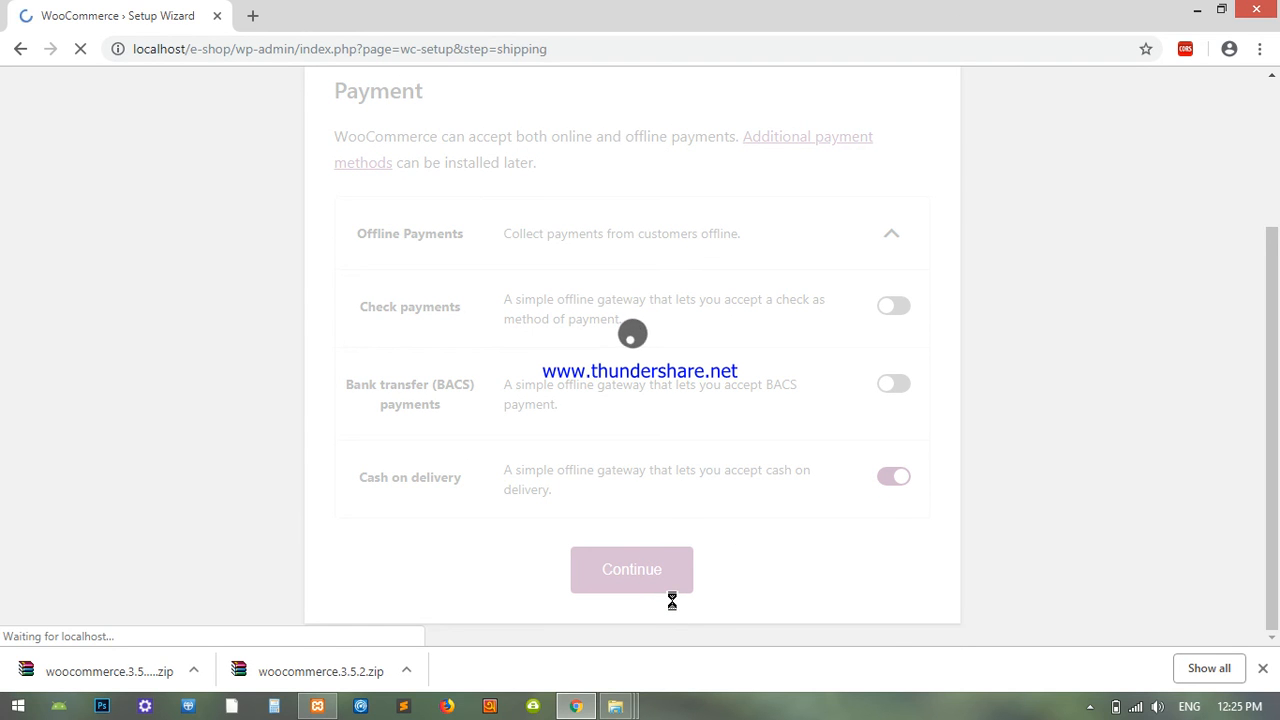
Set the shipping method to Free Shipping for Bangladesh and for all other locations, and continue
{"action": "scroll", "coordinate": [684, 562], "scroll_direction": "down", "scroll_amount": 3}
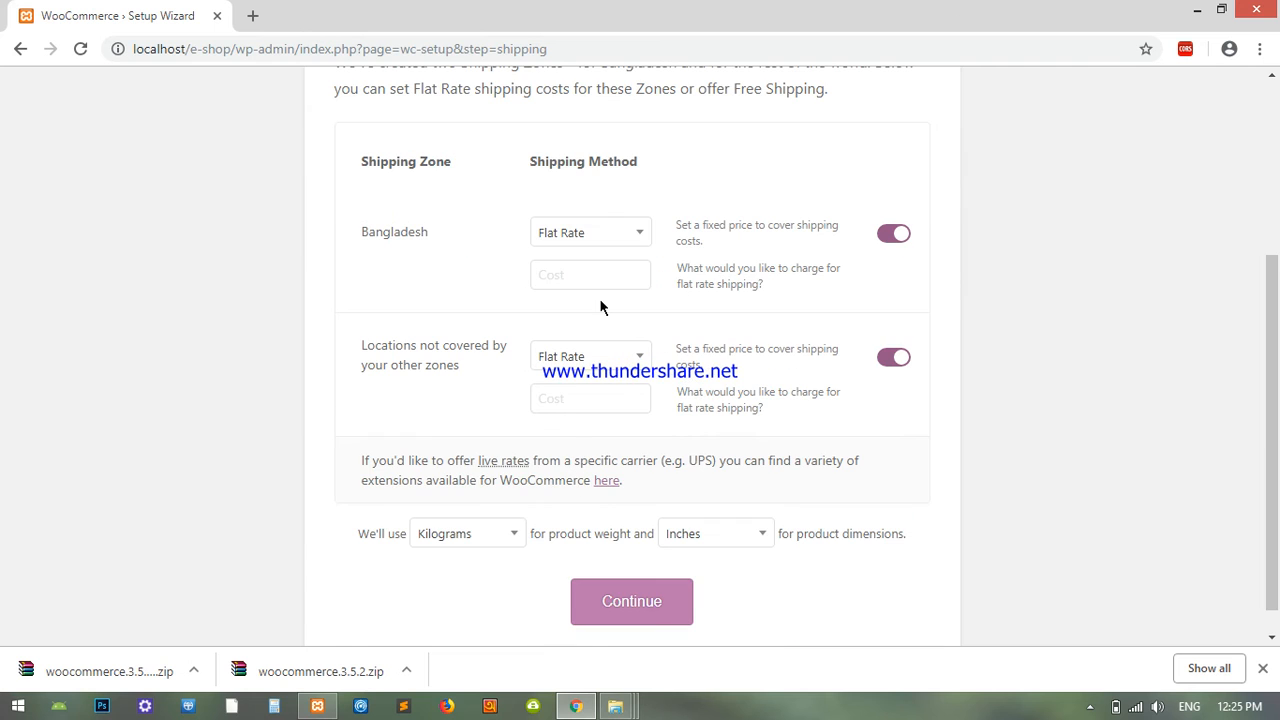
{"action": "left_click", "coordinate": [631, 233]}
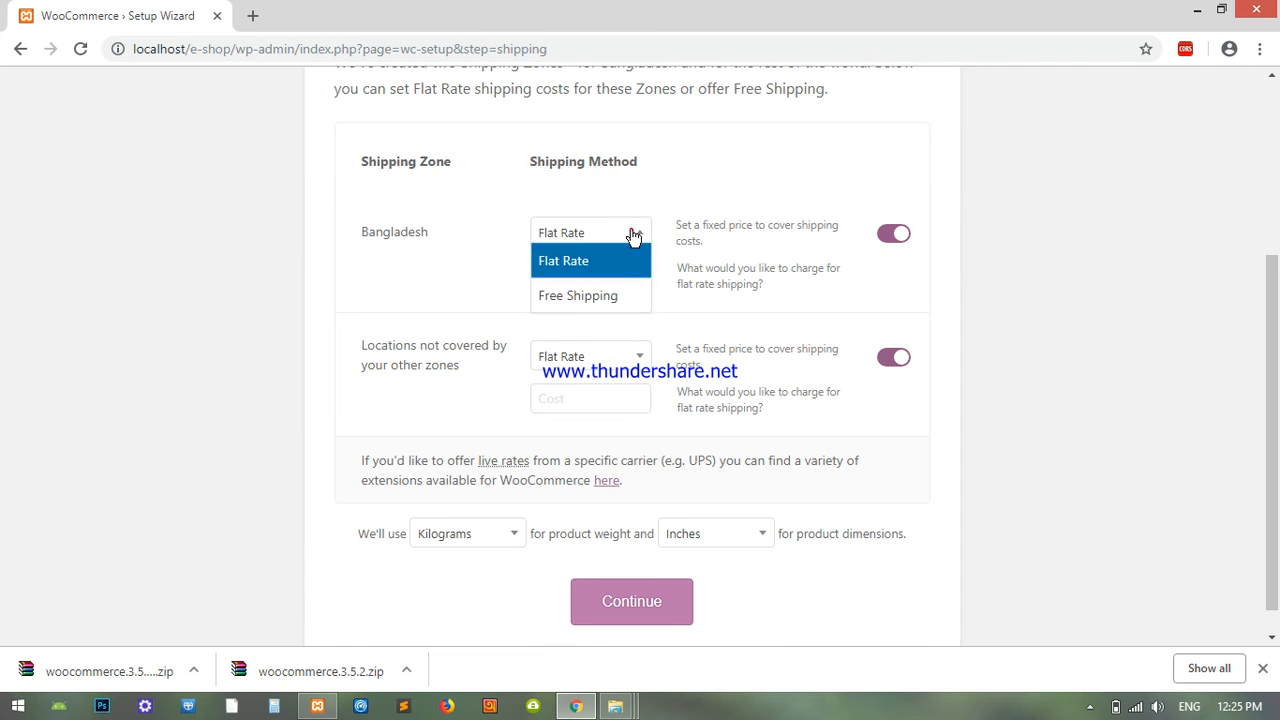
{"action": "left_click", "coordinate": [626, 300]}
{"action": "left_click", "coordinate": [610, 332]}
{"action": "left_click", "coordinate": [611, 396]}
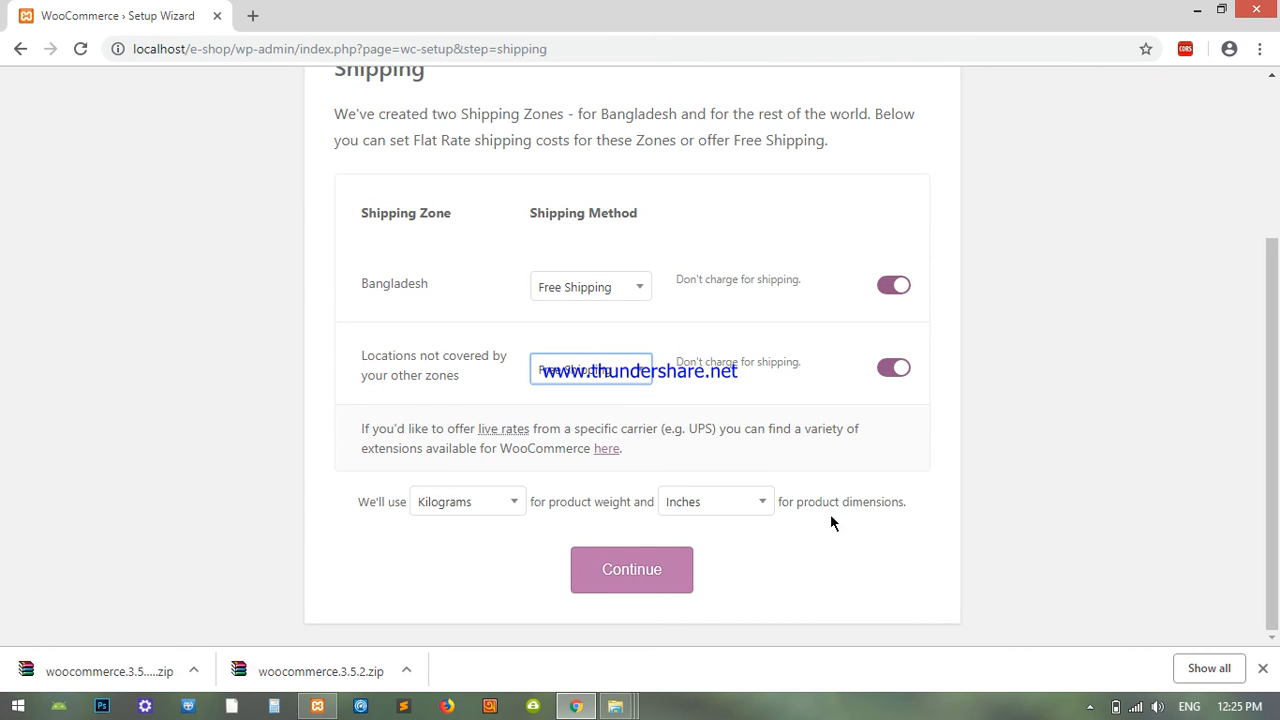
{"action": "left_click", "coordinate": [666, 566]}
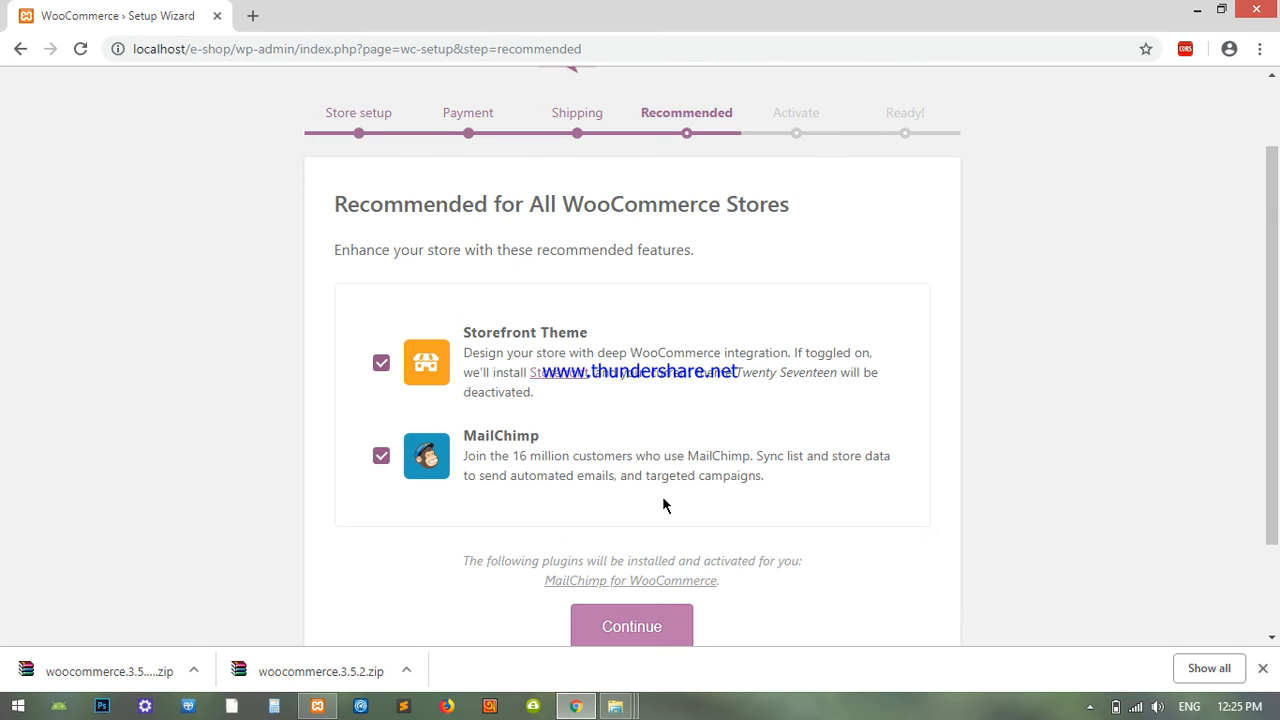
Skip both the recommended store features and the Jetpack connection in the setup wizard
{"action": "scroll", "coordinate": [663, 500], "scroll_direction": "down", "scroll_amount": 1}
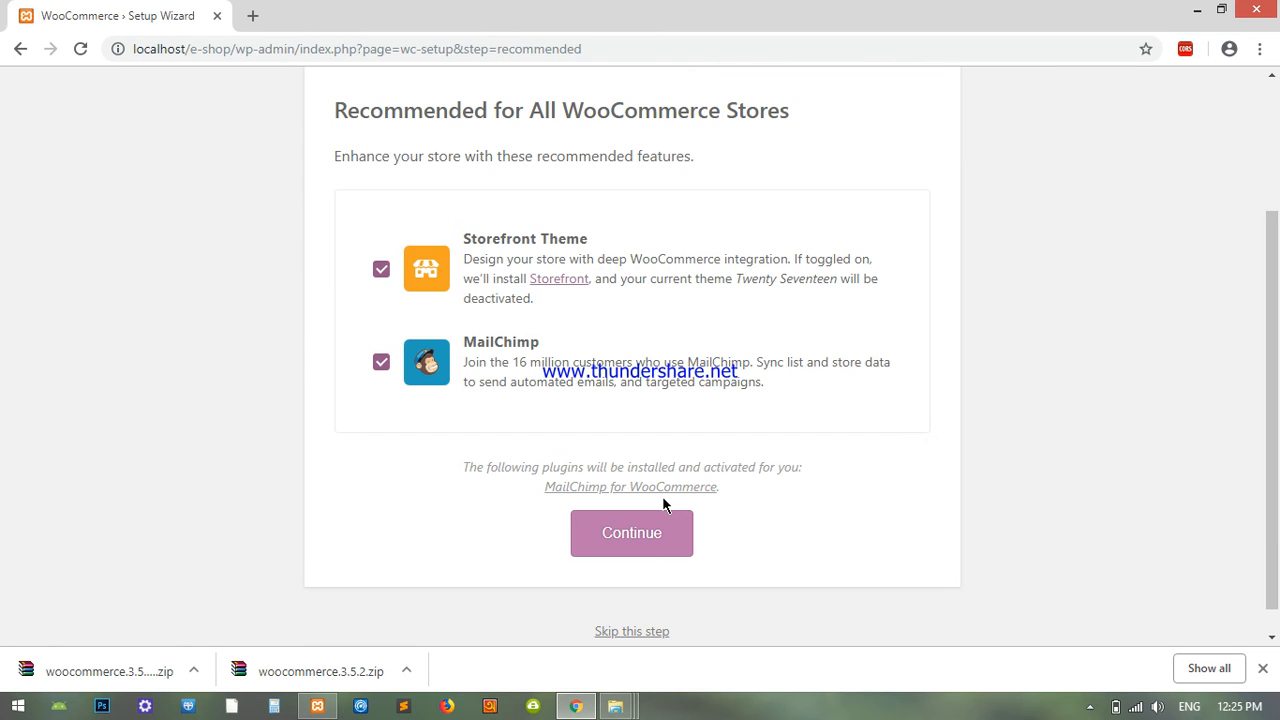
{"action": "left_click", "coordinate": [625, 634]}
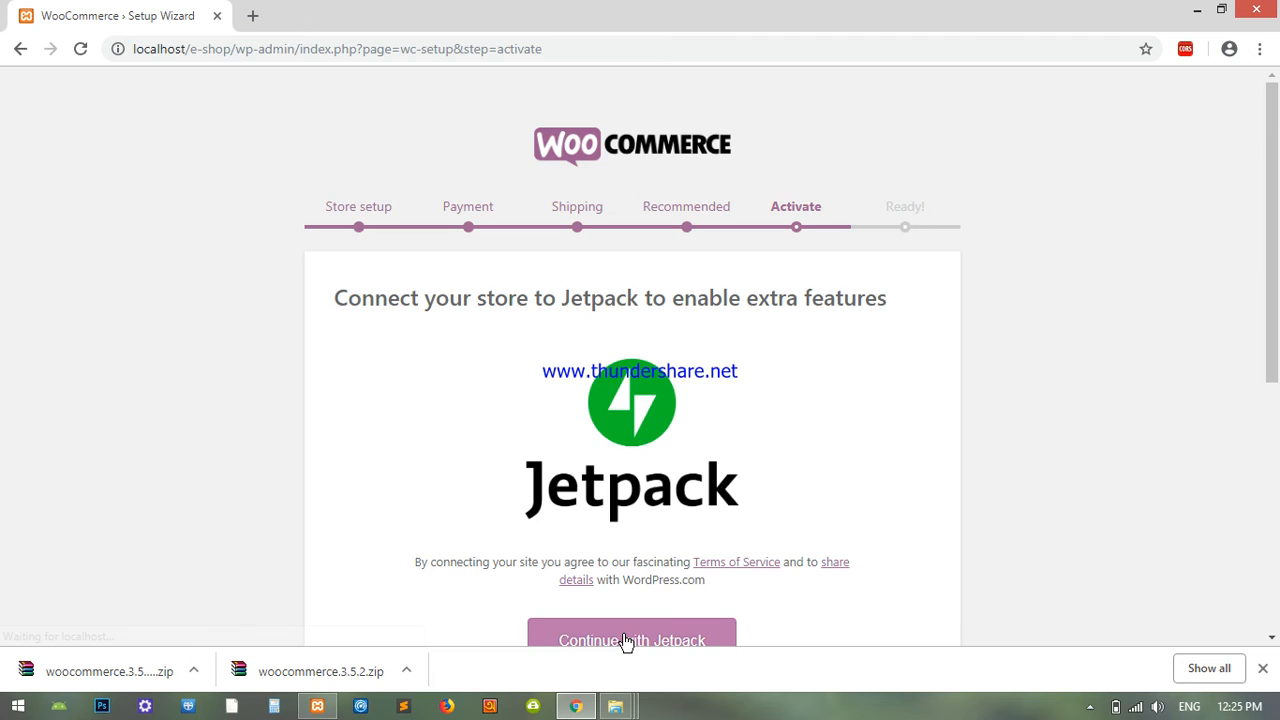
{"action": "scroll", "coordinate": [653, 540], "scroll_direction": "down", "scroll_amount": 3}
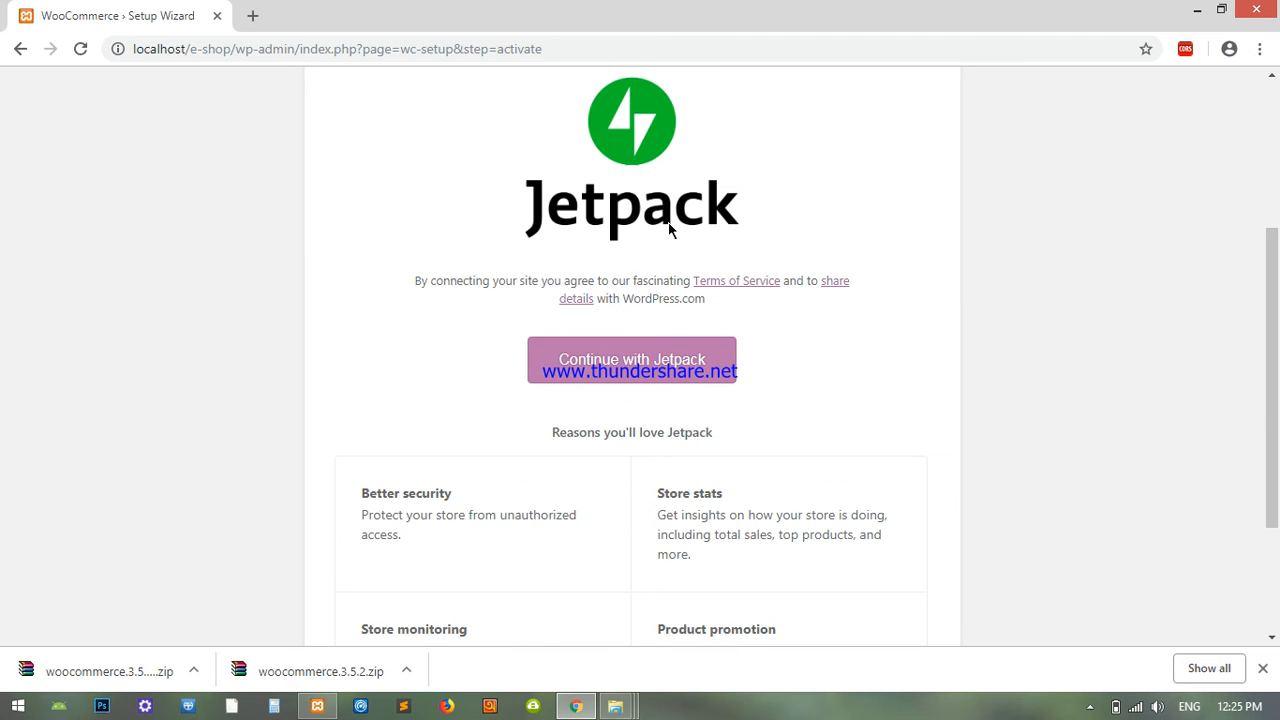
{"action": "scroll", "coordinate": [785, 355], "scroll_direction": "down", "scroll_amount": 1}
{"action": "scroll", "coordinate": [782, 375], "scroll_direction": "down", "scroll_amount": 1}
{"action": "left_click", "coordinate": [639, 601]}
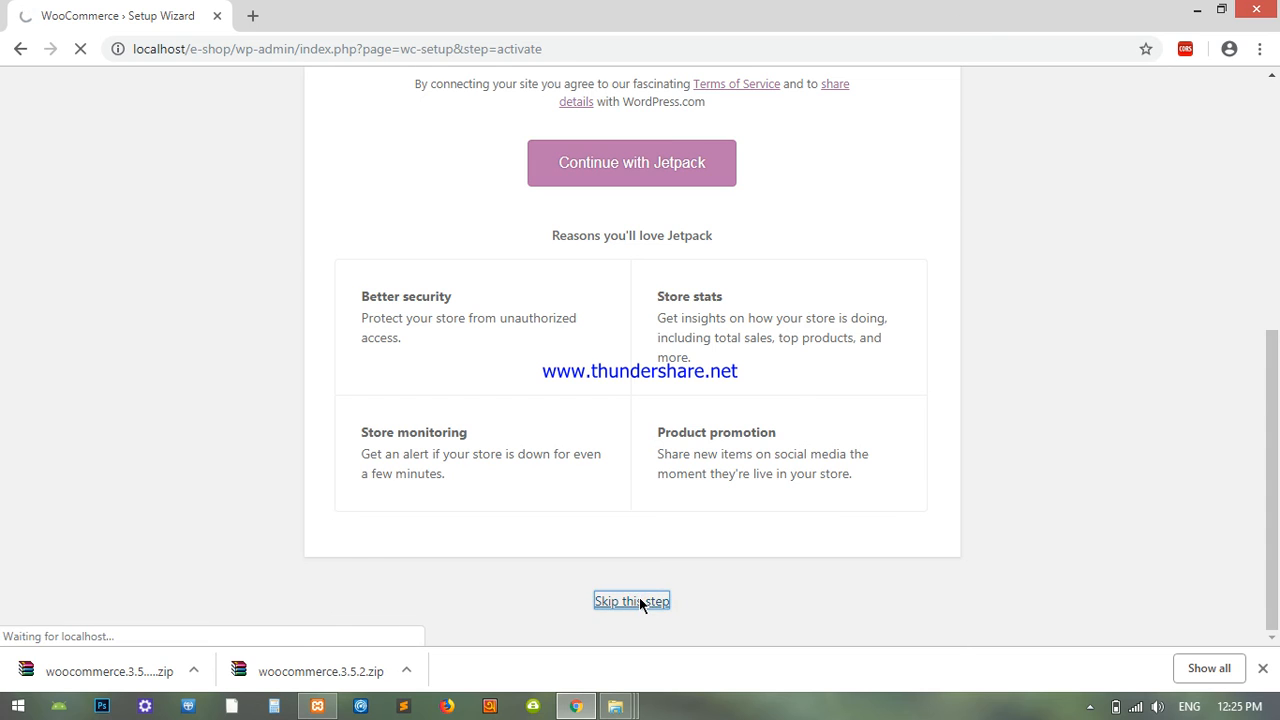
Start creating a product from the setup wizard's final page
{"action": "scroll", "coordinate": [634, 563], "scroll_direction": "down", "scroll_amount": 2}
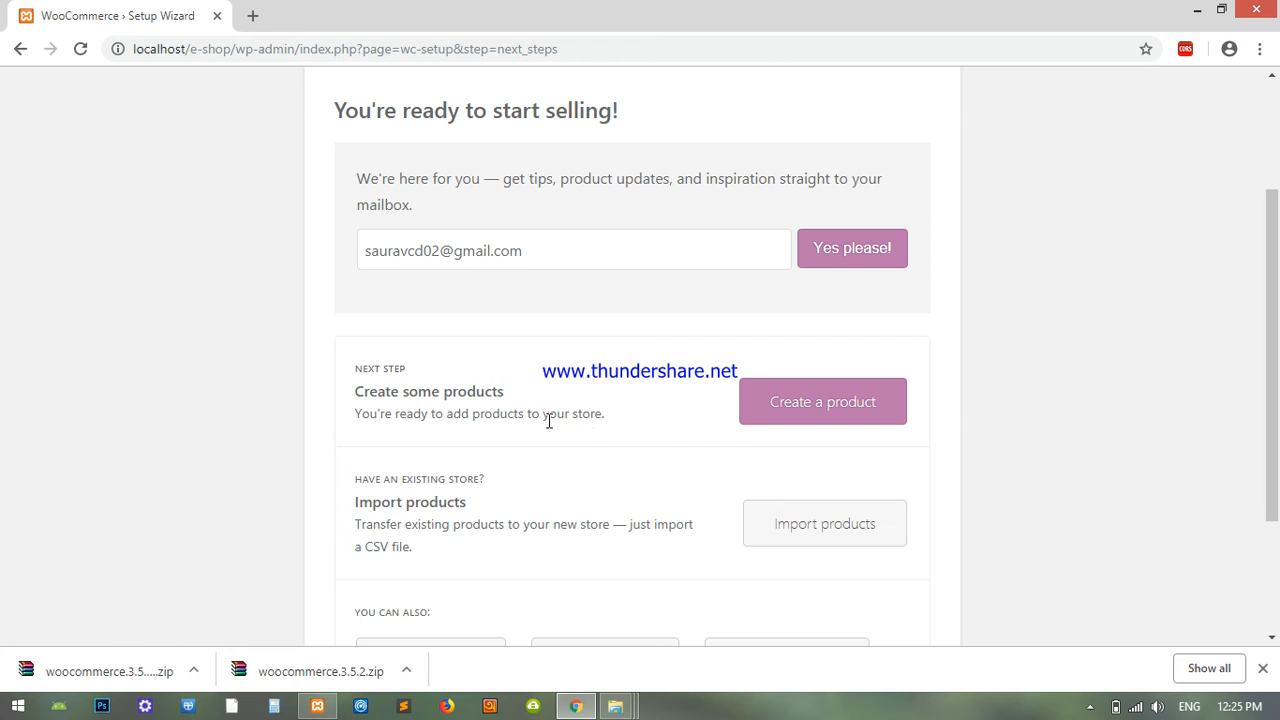
{"action": "left_click", "coordinate": [812, 412]}
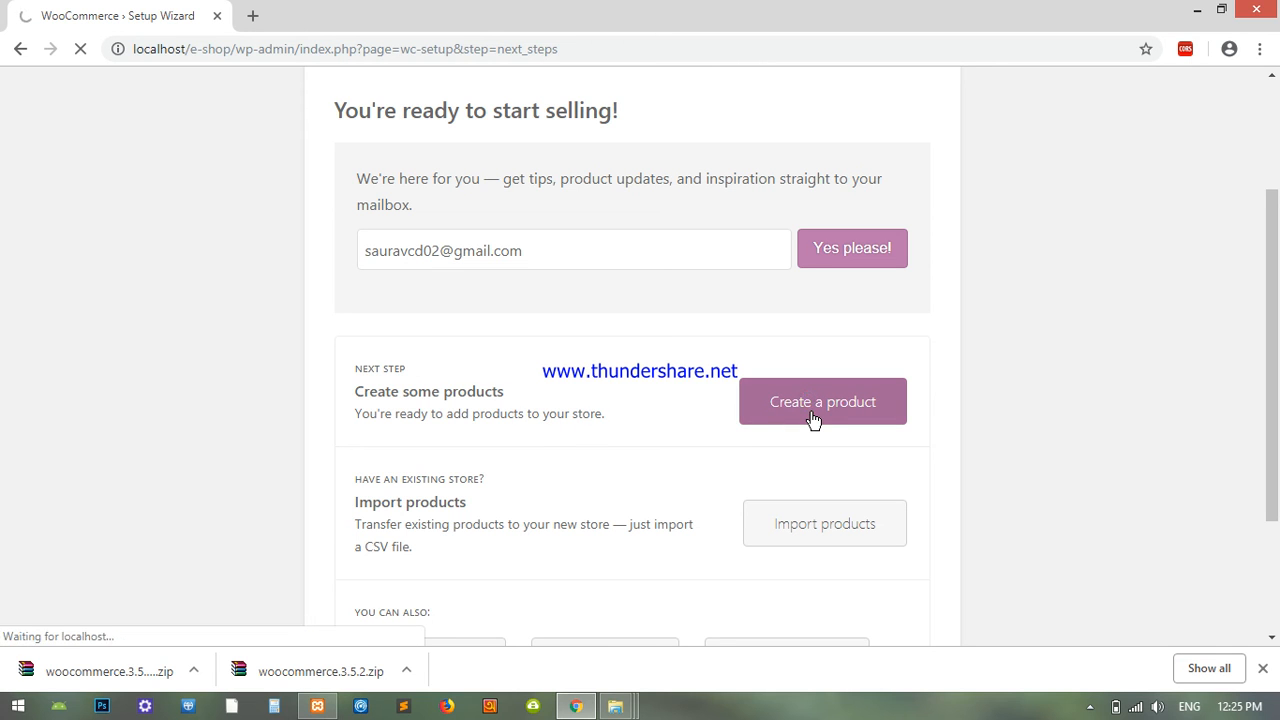
{"action": "scroll", "coordinate": [729, 537], "scroll_direction": "down", "scroll_amount": 2}
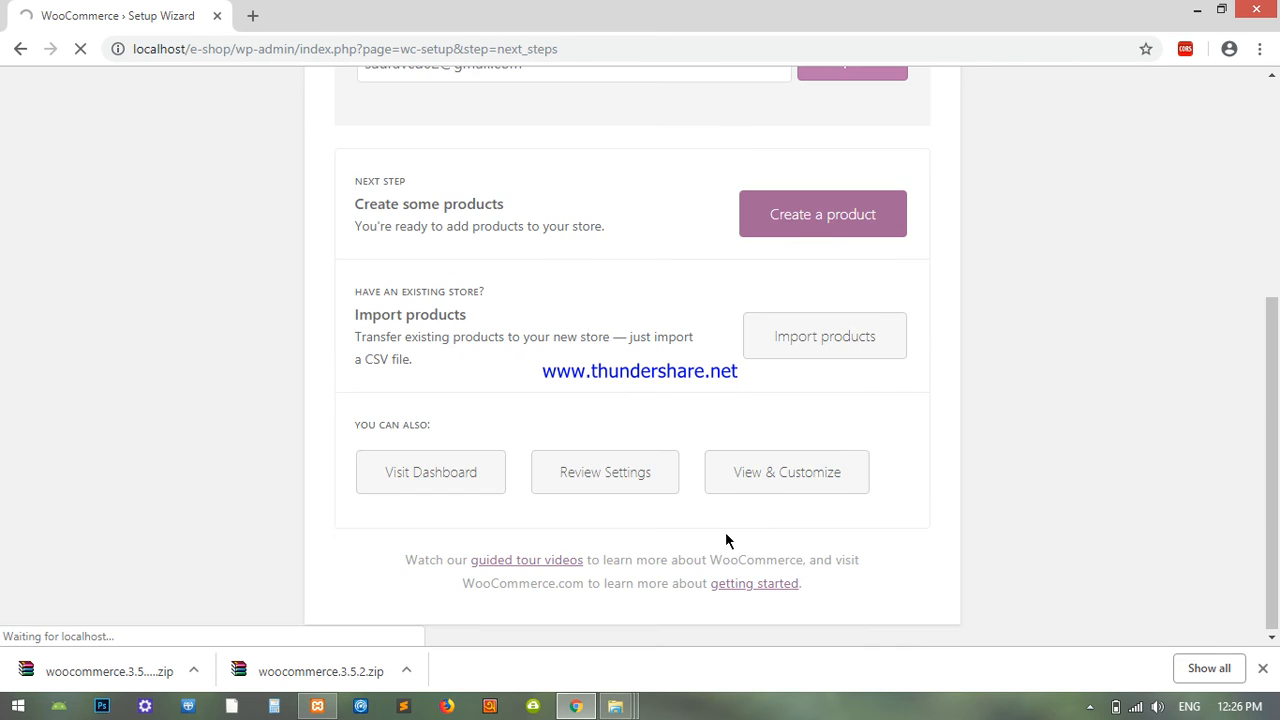
{"action": "scroll", "coordinate": [777, 429], "scroll_direction": "up", "scroll_amount": 1}
{"action": "scroll", "coordinate": [629, 345], "scroll_direction": "up", "scroll_amount": 1}
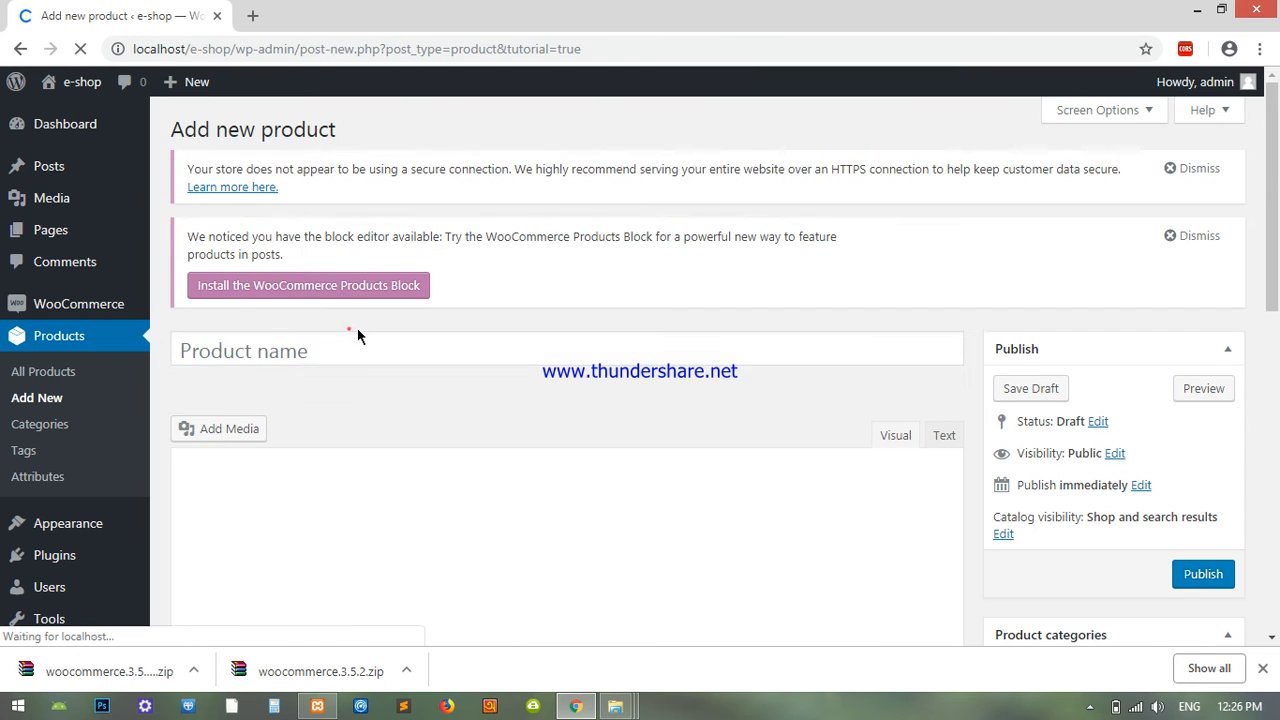
Name the product "T- shirt" and enter "product description" as its main description
{"action": "left_click", "coordinate": [350, 331]}
{"action": "left_click", "coordinate": [398, 352]}
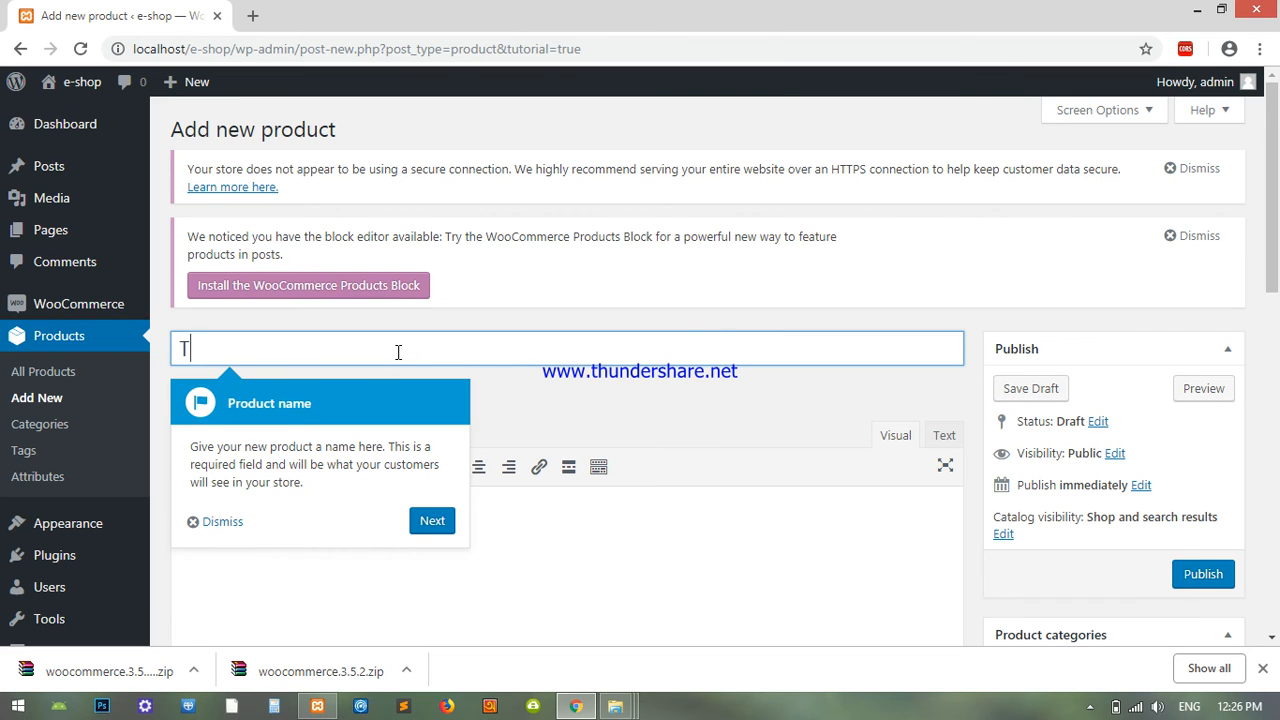
{"action": "type", "text": "T- shirt"}
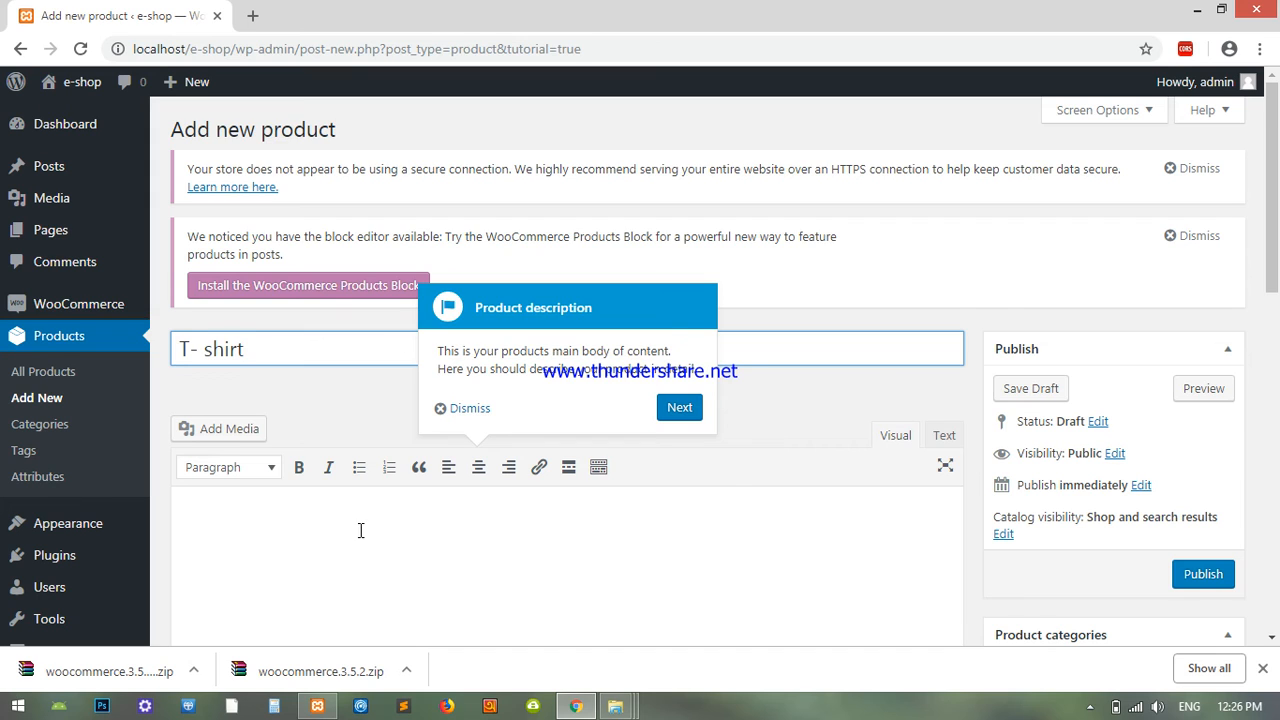
{"action": "scroll", "coordinate": [361, 530], "scroll_direction": "down", "scroll_amount": 2}
{"action": "left_click", "coordinate": [284, 335]}
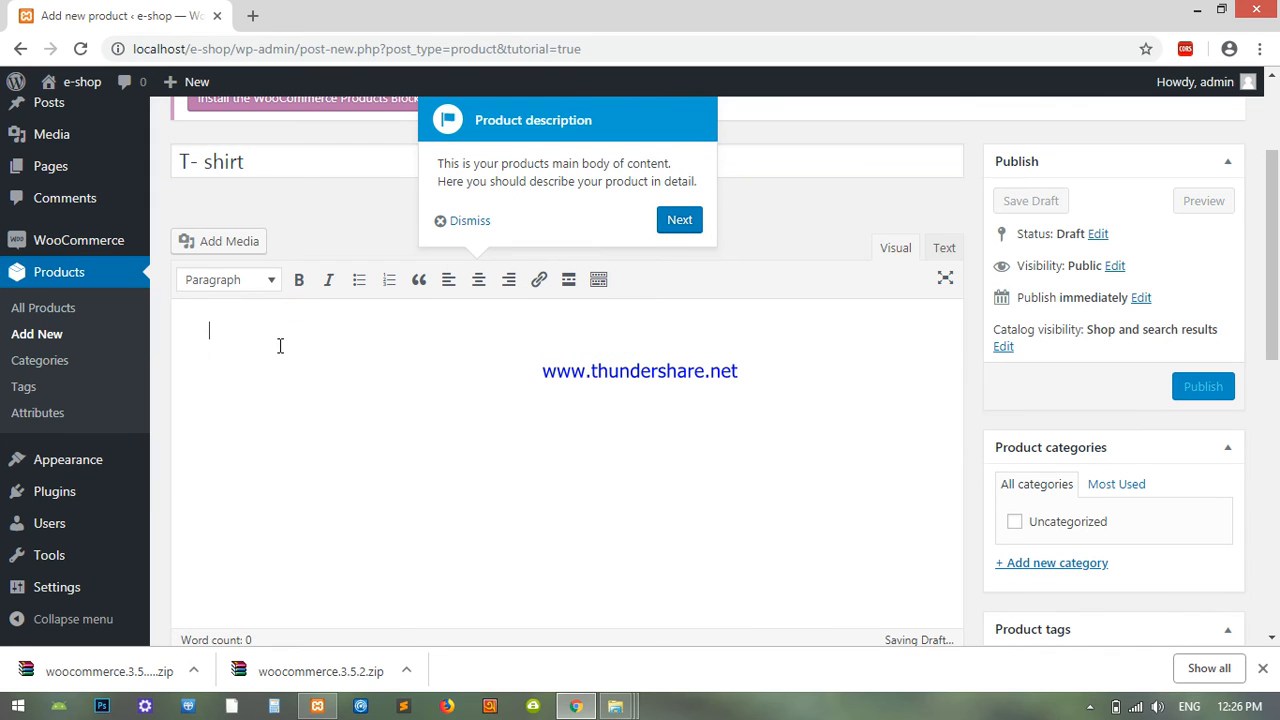
{"action": "type", "text": "product description"}
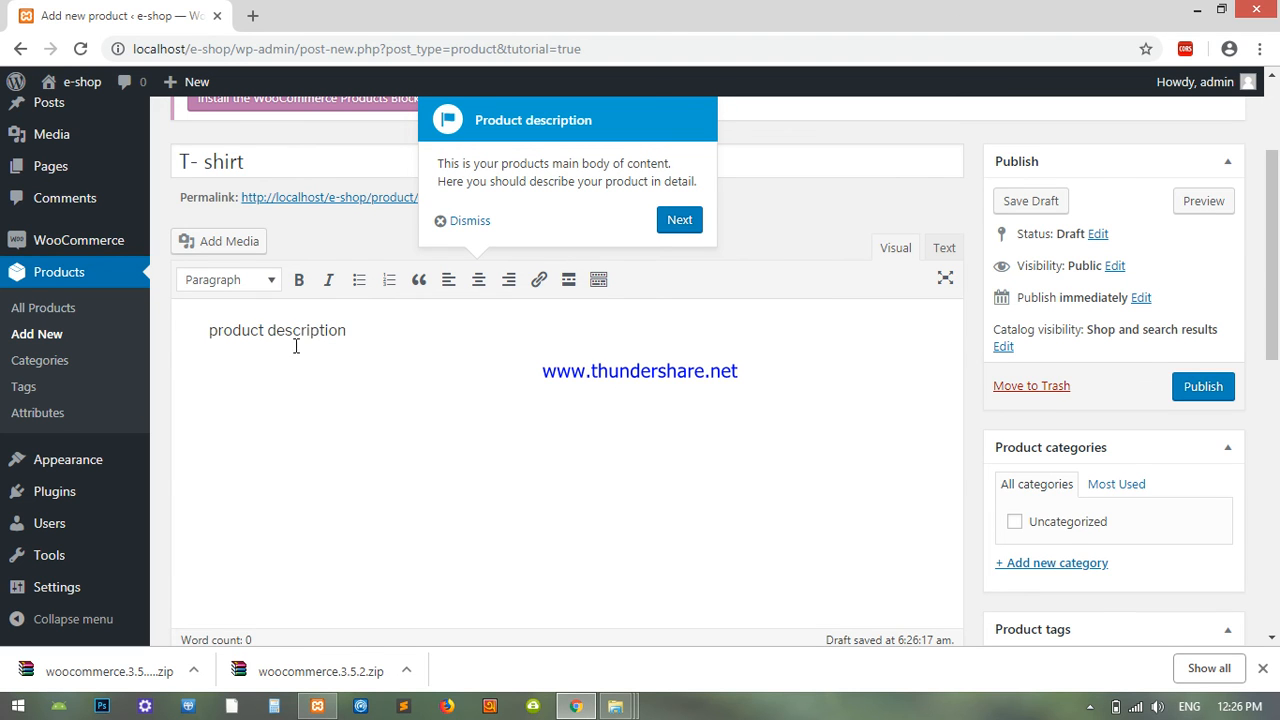
Set the product's regular price to 250 and its sale price to 180
{"action": "scroll", "coordinate": [423, 486], "scroll_direction": "down", "scroll_amount": 5}
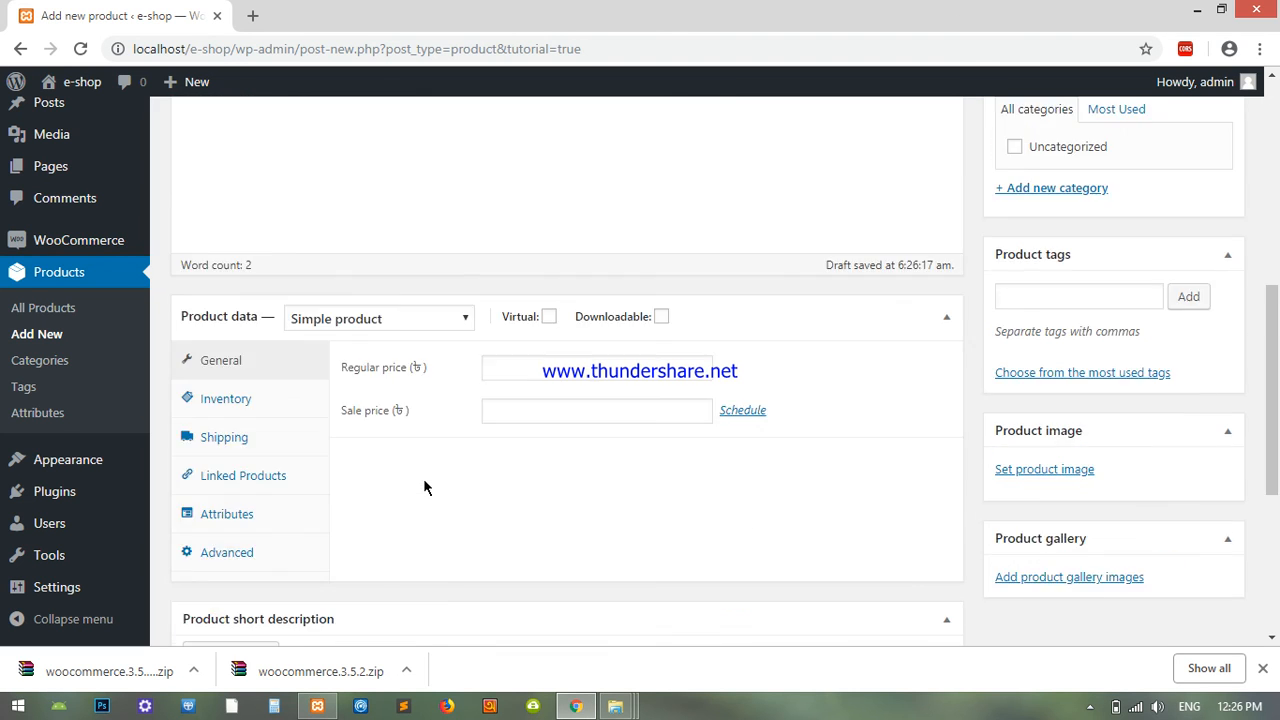
{"action": "left_click", "coordinate": [540, 280]}
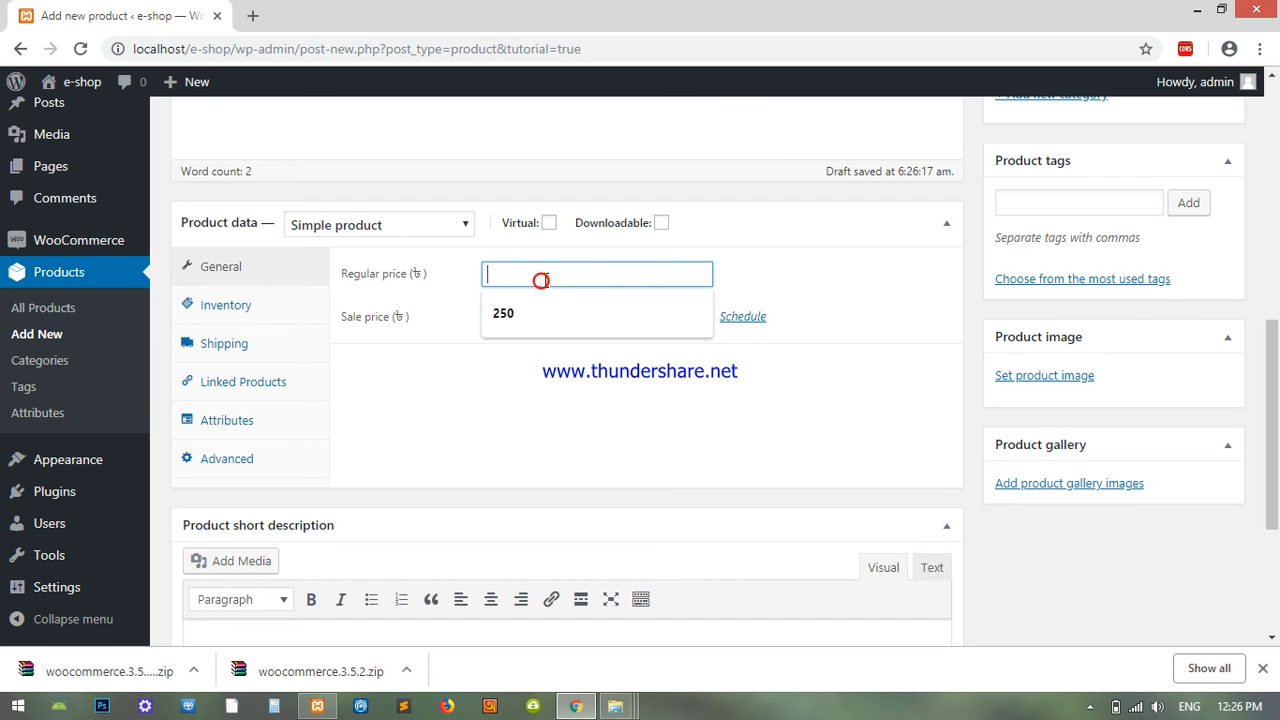
{"action": "left_click", "coordinate": [494, 455]}
{"action": "left_click", "coordinate": [551, 311]}
{"action": "type", "text": "180"}
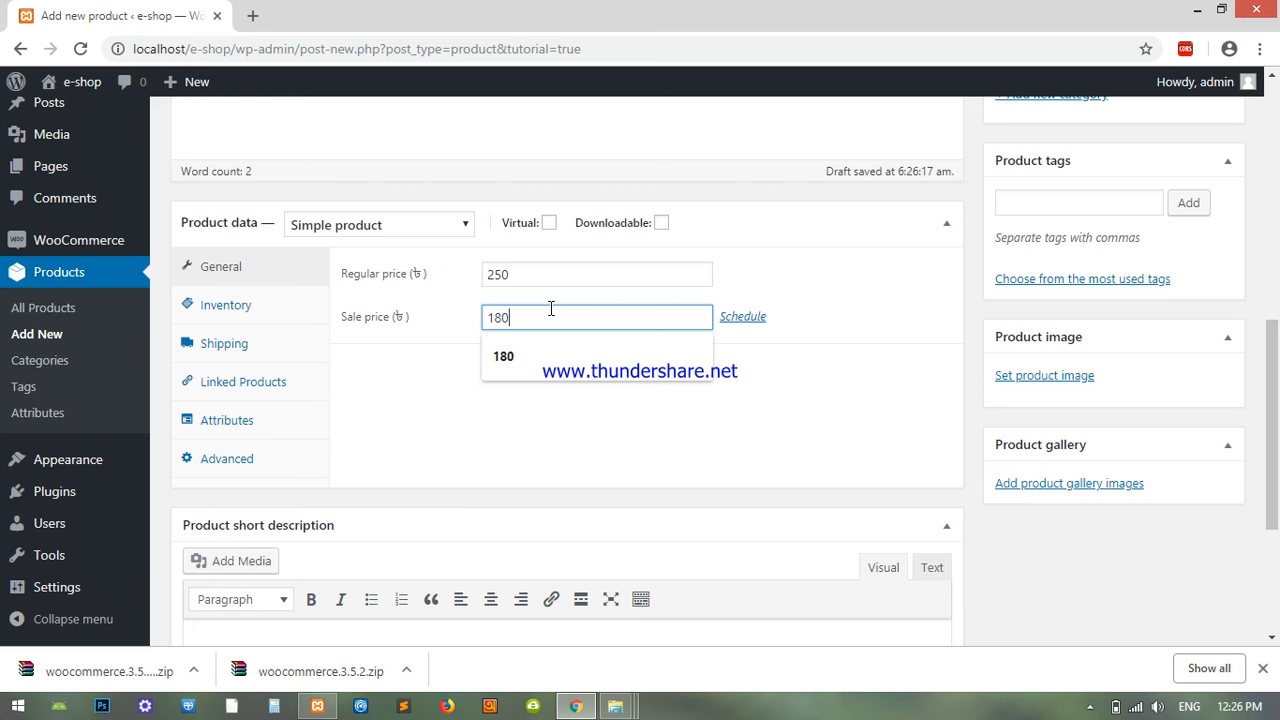
{"action": "left_click", "coordinate": [400, 450]}
Upload the file 81A9r-kog+L._UL1500_.jpg to the media library for the product image
{"action": "scroll", "coordinate": [1139, 557], "scroll_direction": "up", "scroll_amount": 3}
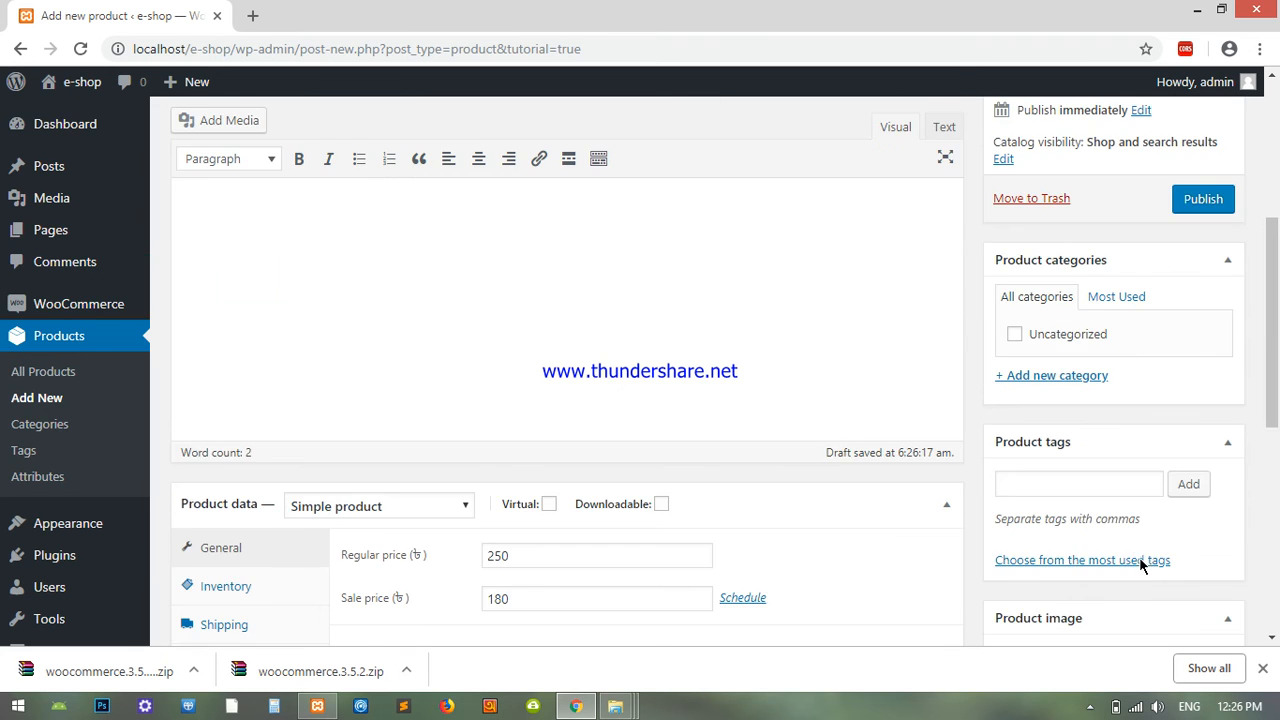
{"action": "scroll", "coordinate": [1136, 590], "scroll_direction": "down", "scroll_amount": 2}
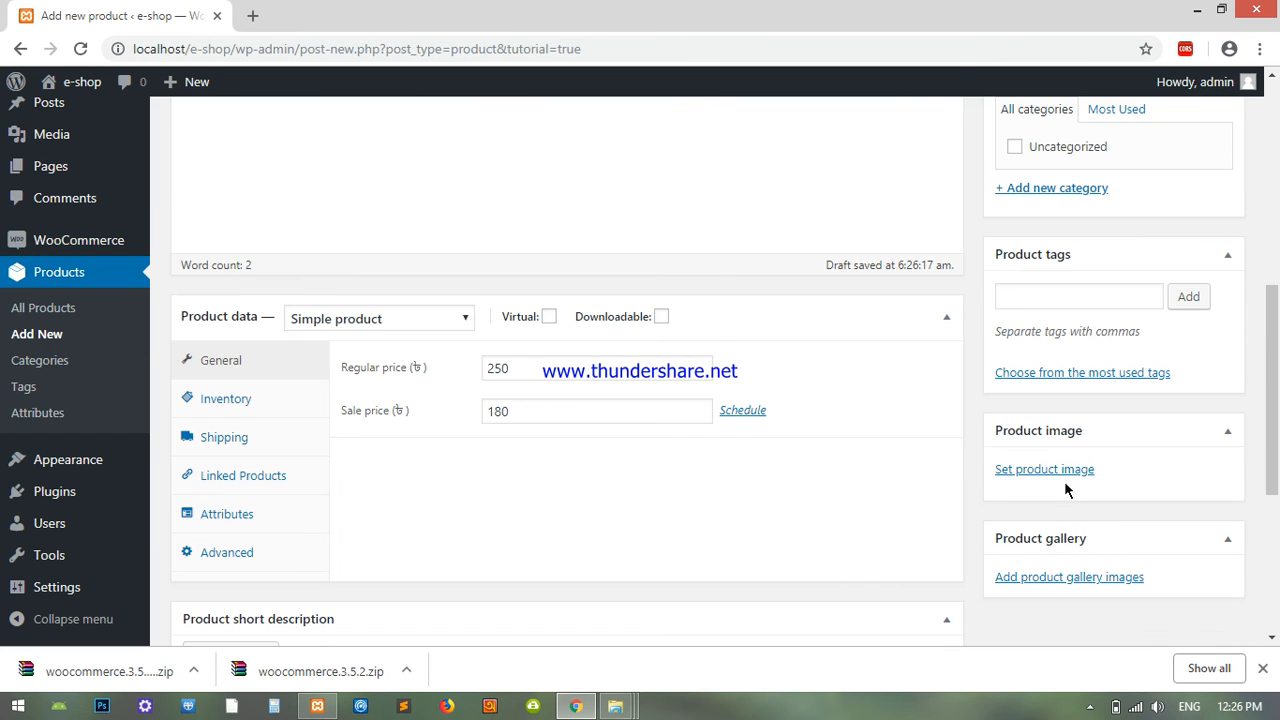
{"action": "left_click", "coordinate": [1052, 469]}
{"action": "left_click", "coordinate": [634, 382]}
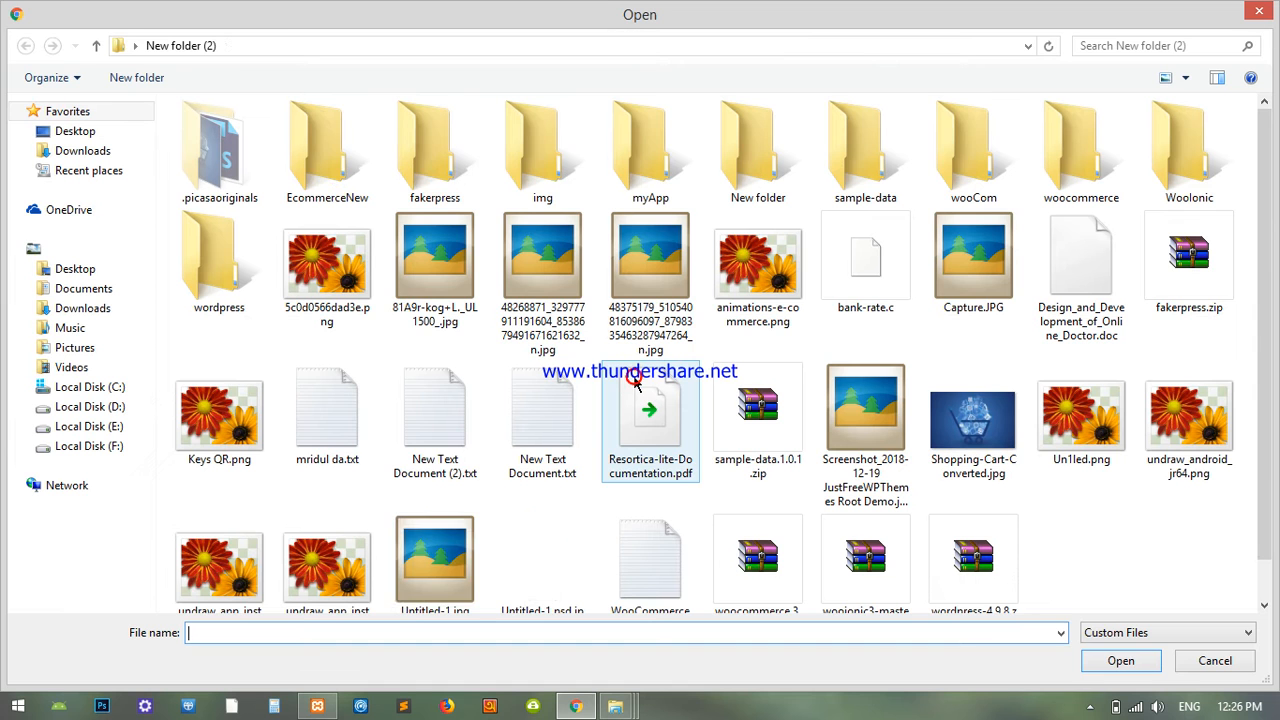
{"action": "double_click", "coordinate": [435, 265]}
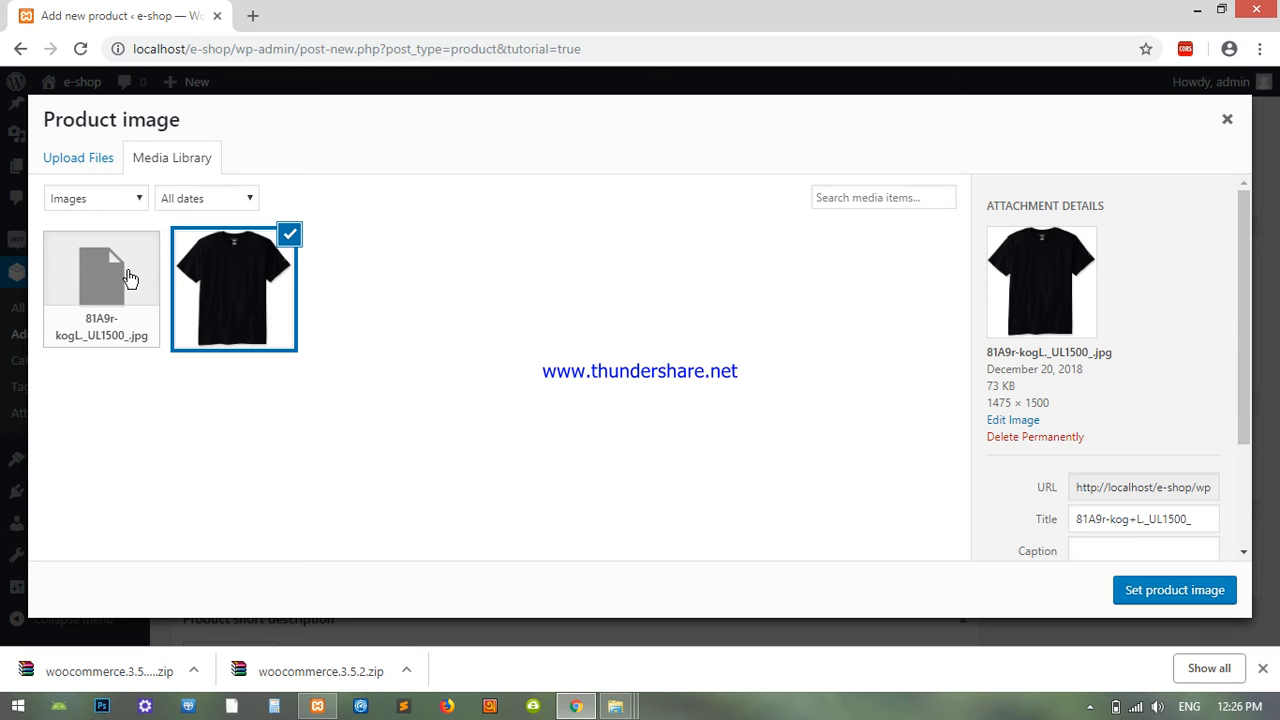
Permanently delete the uploaded 81A9r-kogL._UL1500_.jpg attachment from the media library
{"action": "left_click", "coordinate": [129, 278]}
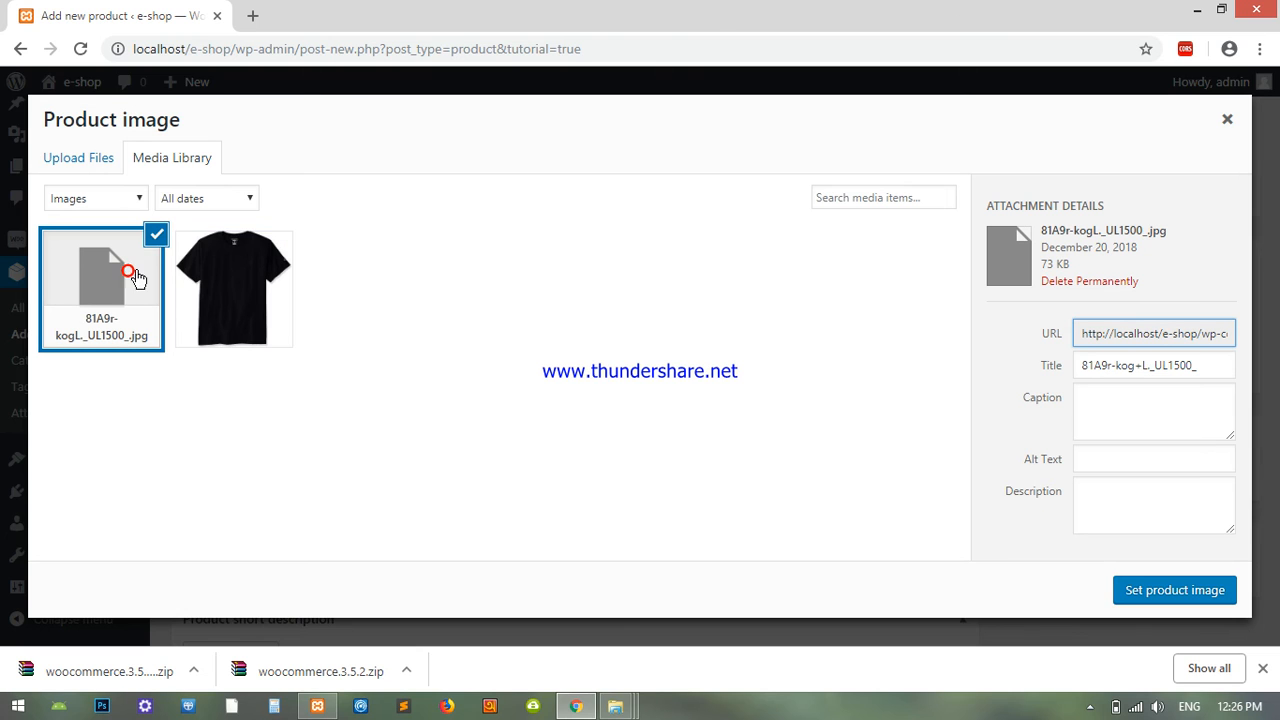
{"action": "left_click", "coordinate": [1089, 281]}
{"action": "left_click", "coordinate": [731, 194]}
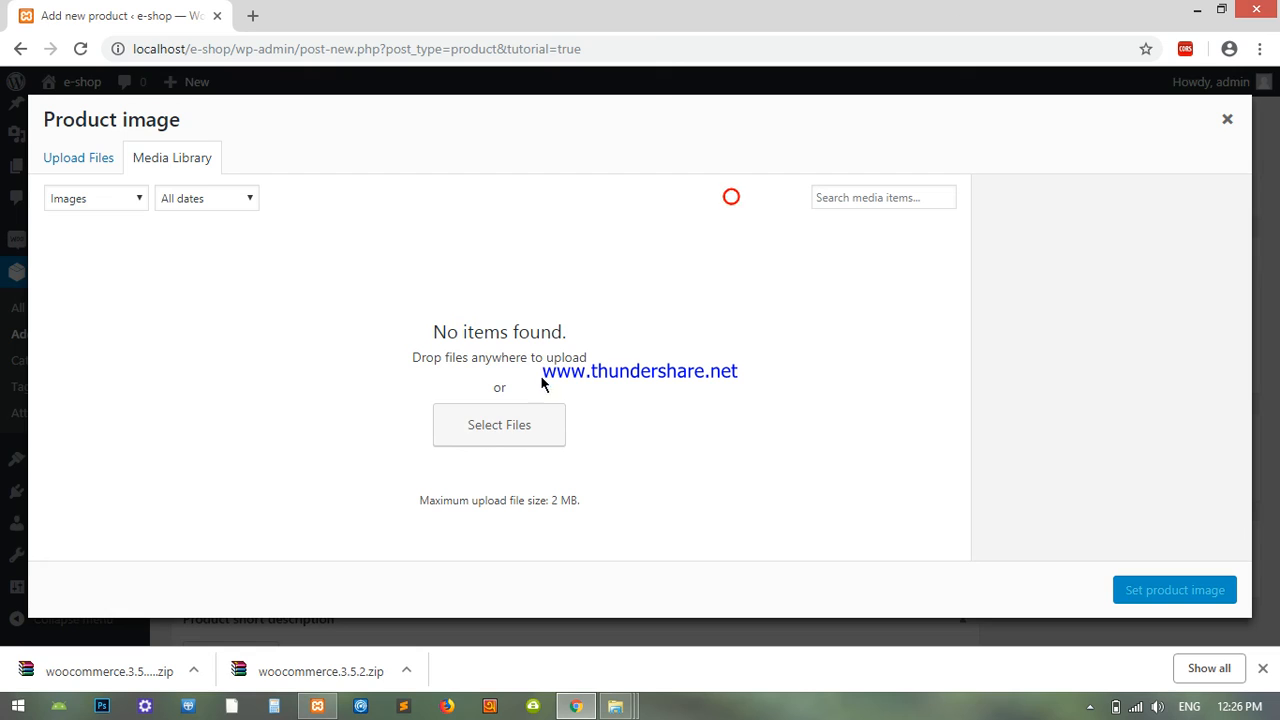
Upload 81A9r-kog+L._UL1500_.jpg from the computer again and set it as the product image
{"action": "left_click", "coordinate": [500, 424]}
{"action": "key", "text": "Escape"}
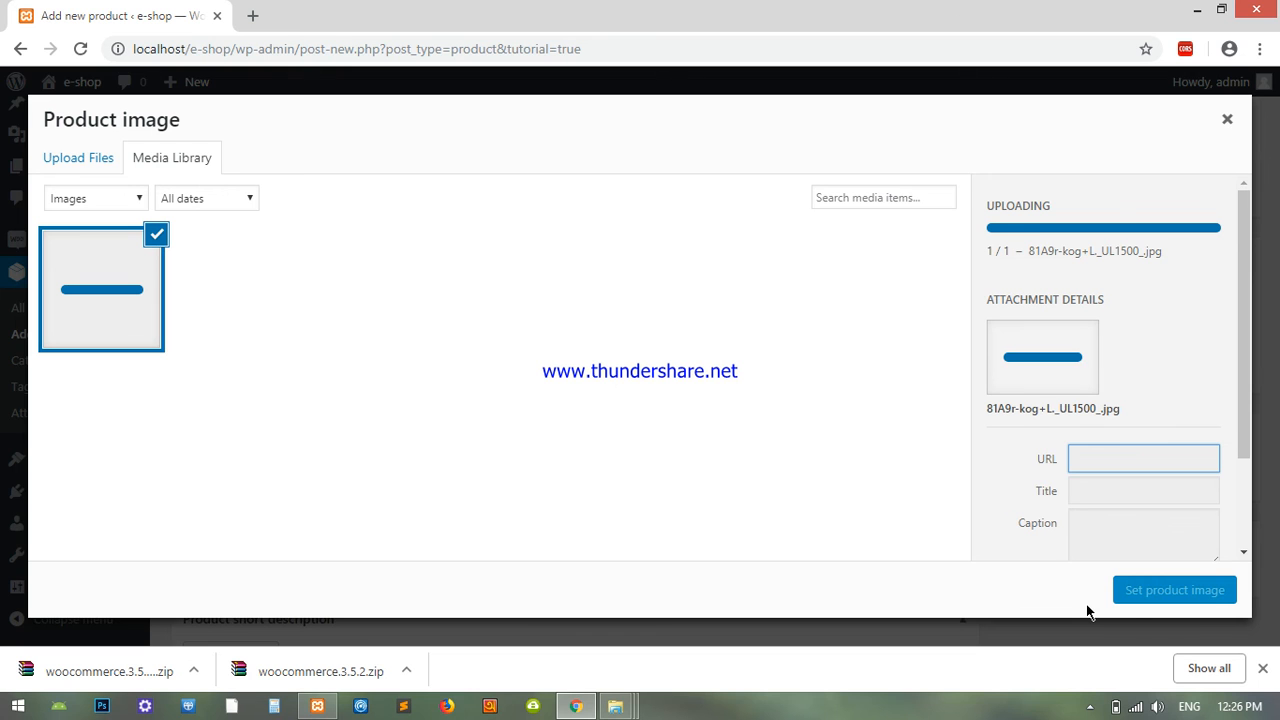
{"action": "left_click", "coordinate": [1152, 590]}
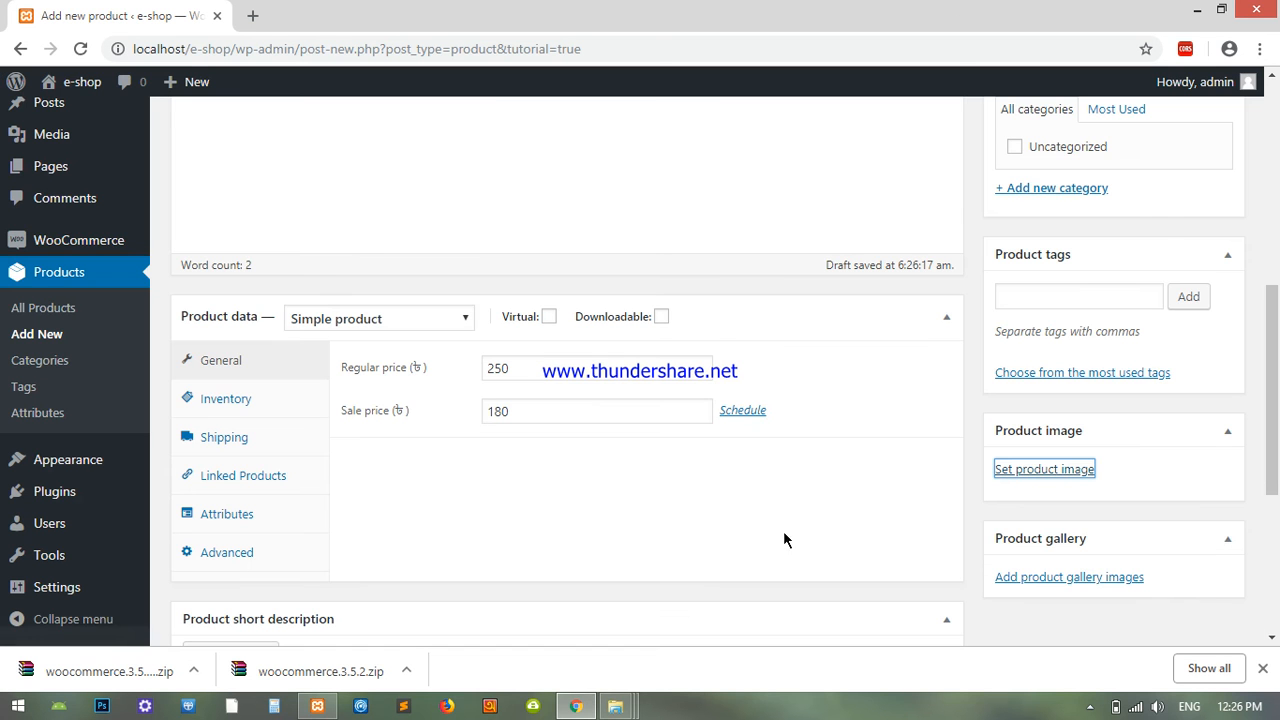
Publish the T- shirt product and look over its edit page
{"action": "scroll", "coordinate": [790, 520], "scroll_direction": "down", "scroll_amount": 3}
{"action": "scroll", "coordinate": [810, 522], "scroll_direction": "up", "scroll_amount": 7}
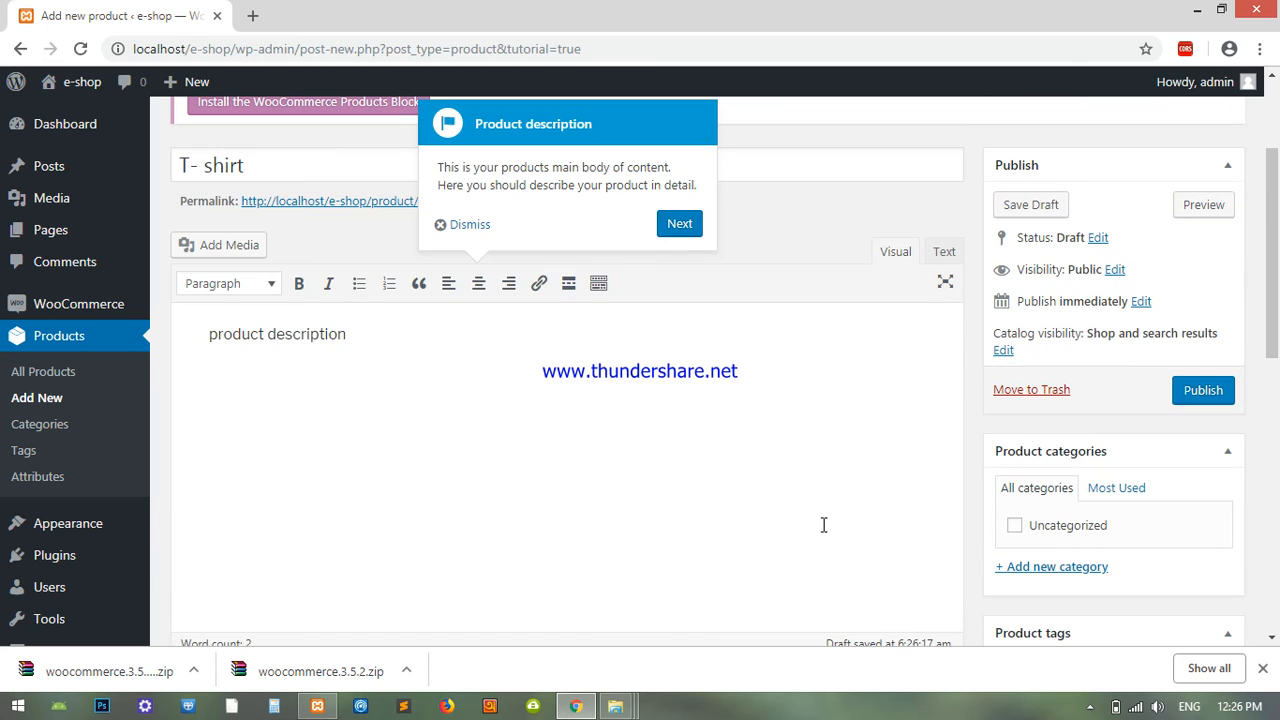
{"action": "left_click", "coordinate": [1194, 391]}
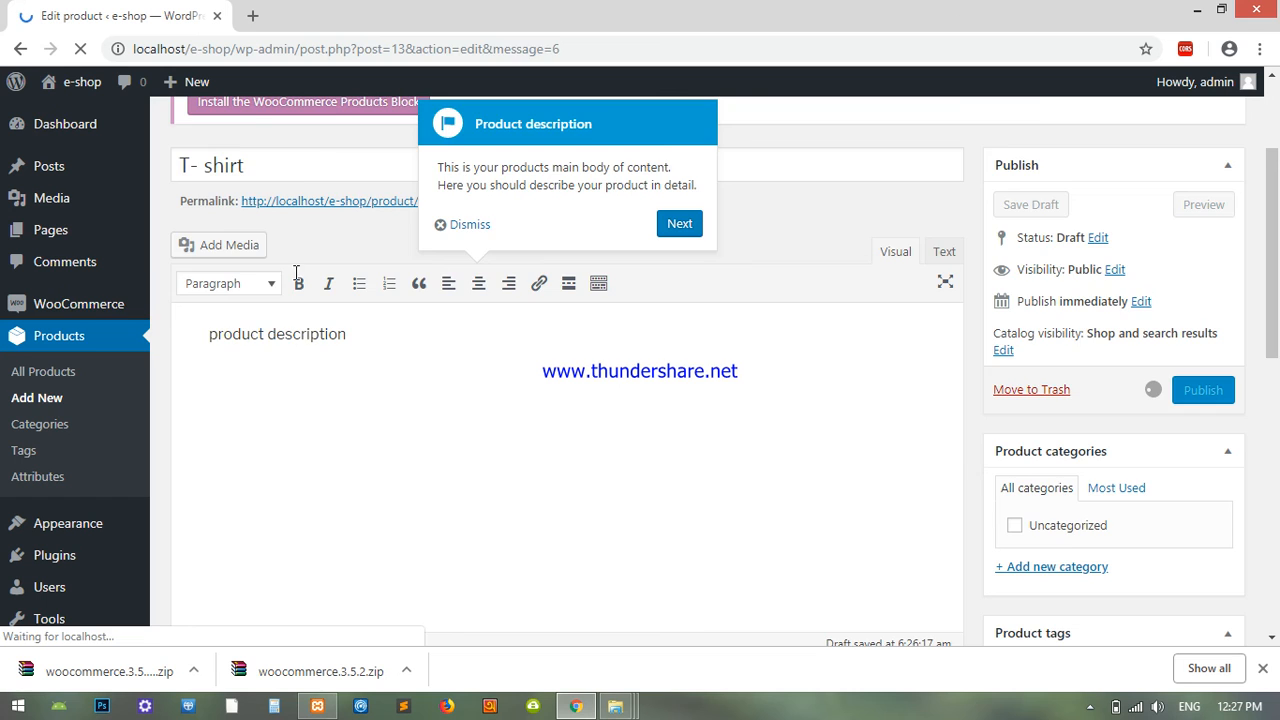
{"action": "scroll", "coordinate": [330, 355], "scroll_direction": "down", "scroll_amount": 2}
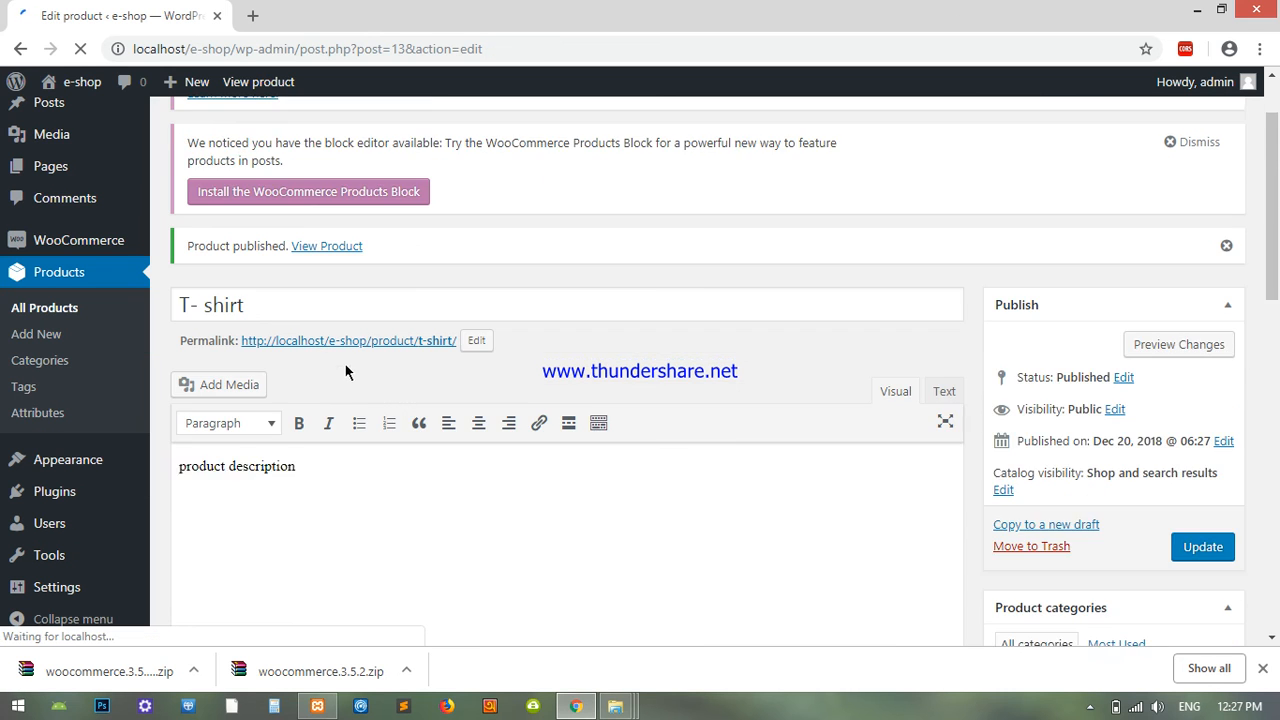
{"action": "scroll", "coordinate": [356, 392], "scroll_direction": "down", "scroll_amount": 2}
{"action": "scroll", "coordinate": [591, 446], "scroll_direction": "up", "scroll_amount": 4}
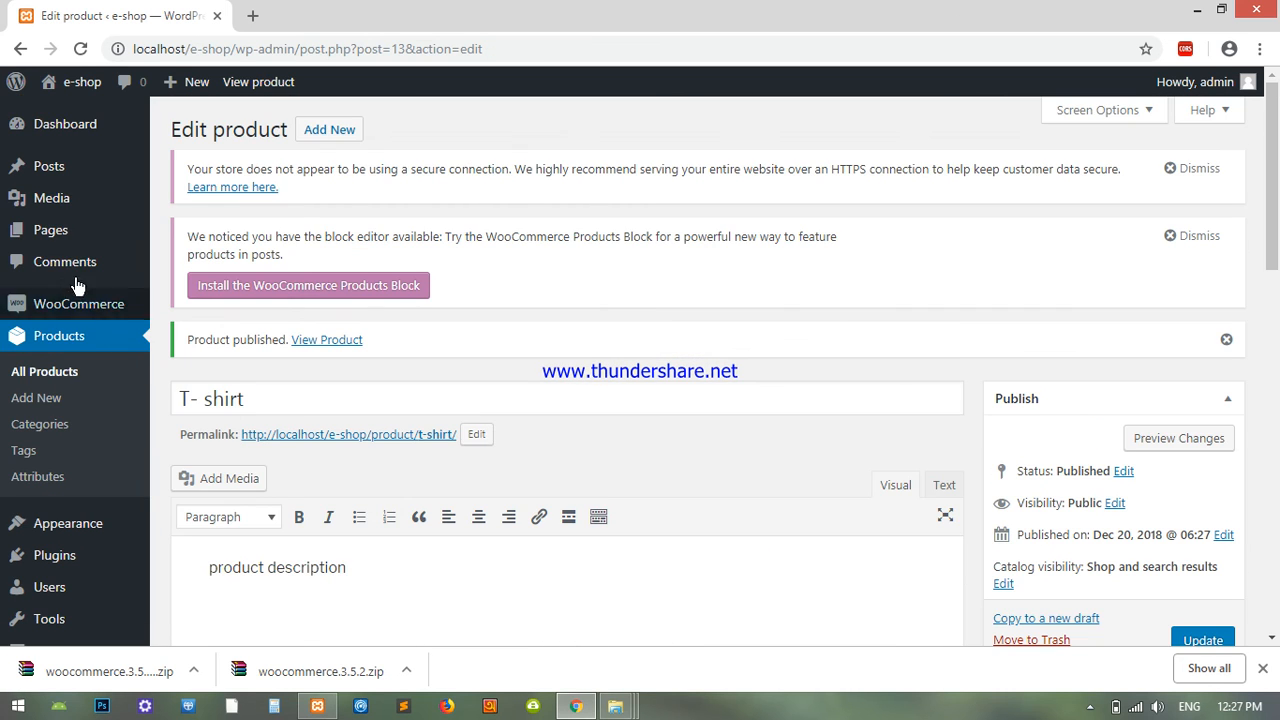
Open the store's front page at localhost/e-shop in a new browser tab
{"action": "mouse_move", "coordinate": [90, 218]}
{"action": "left_click", "coordinate": [252, 16]}
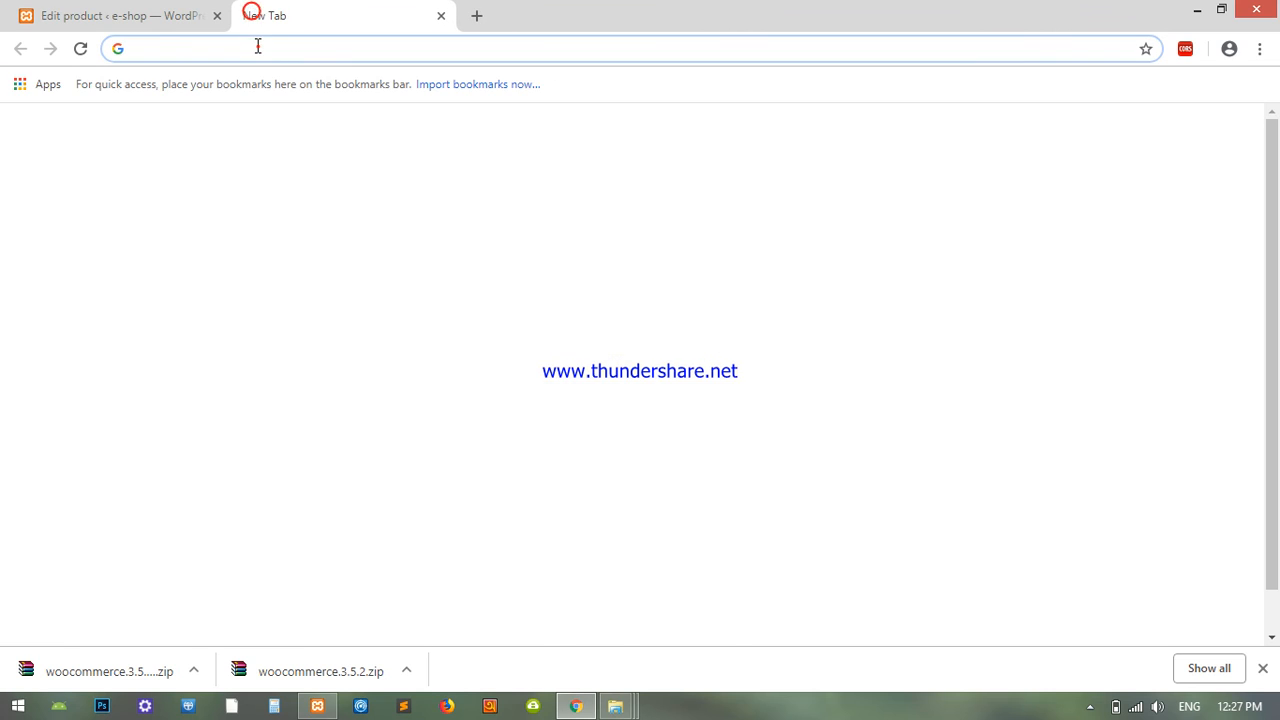
{"action": "type", "text": "local"}
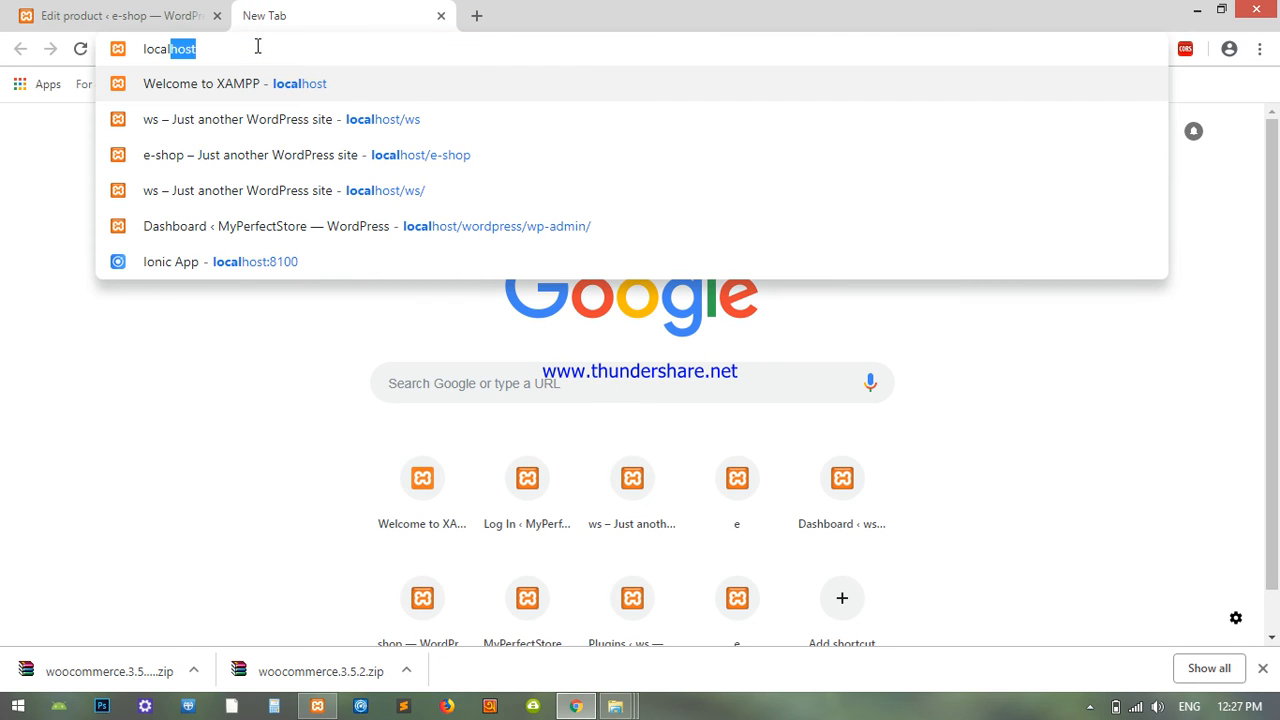
{"action": "type", "text": "host/e-shop"}
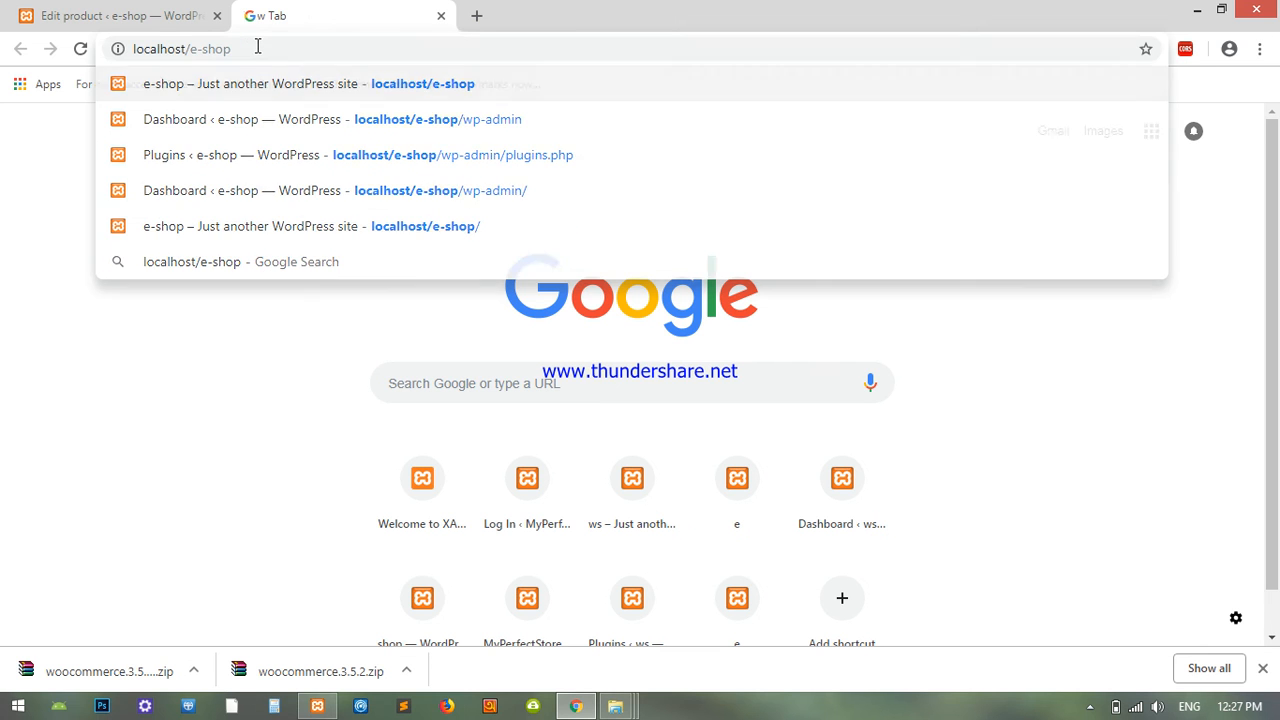
{"action": "key", "text": "Return"}
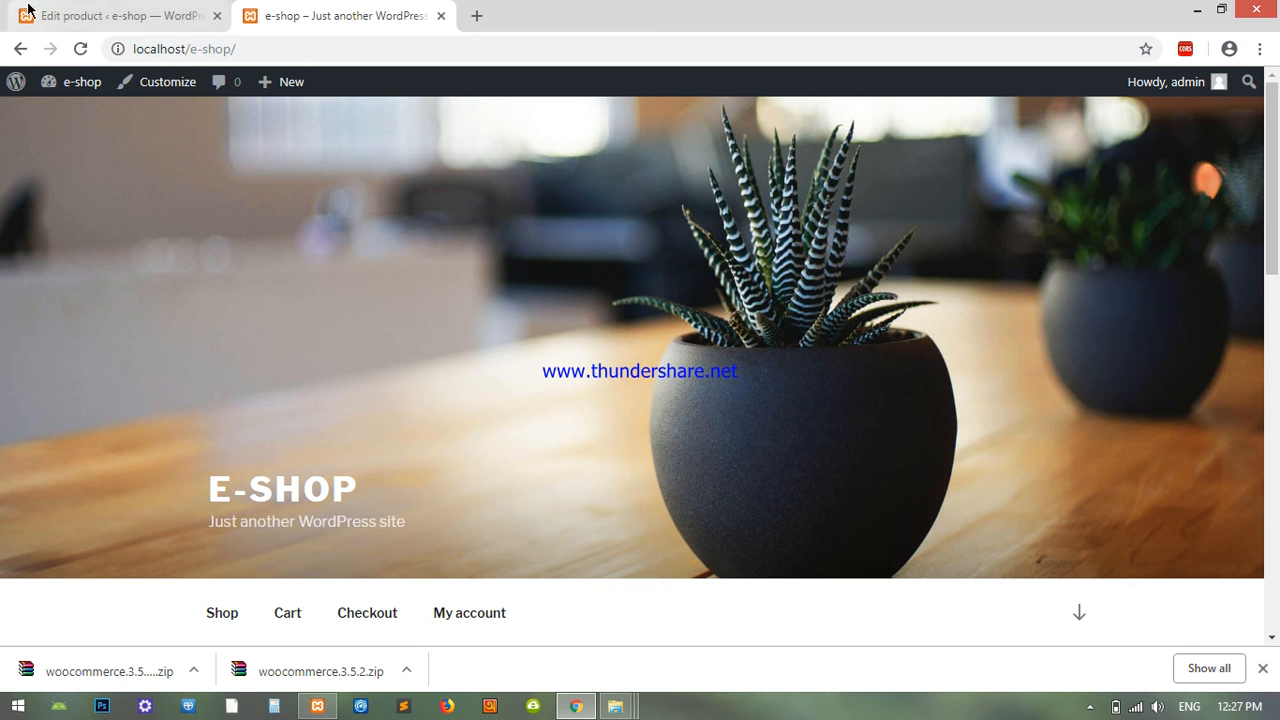
Look through the store's front page and view the product listing on the Shop page
{"action": "scroll", "coordinate": [790, 358], "scroll_direction": "down", "scroll_amount": 2}
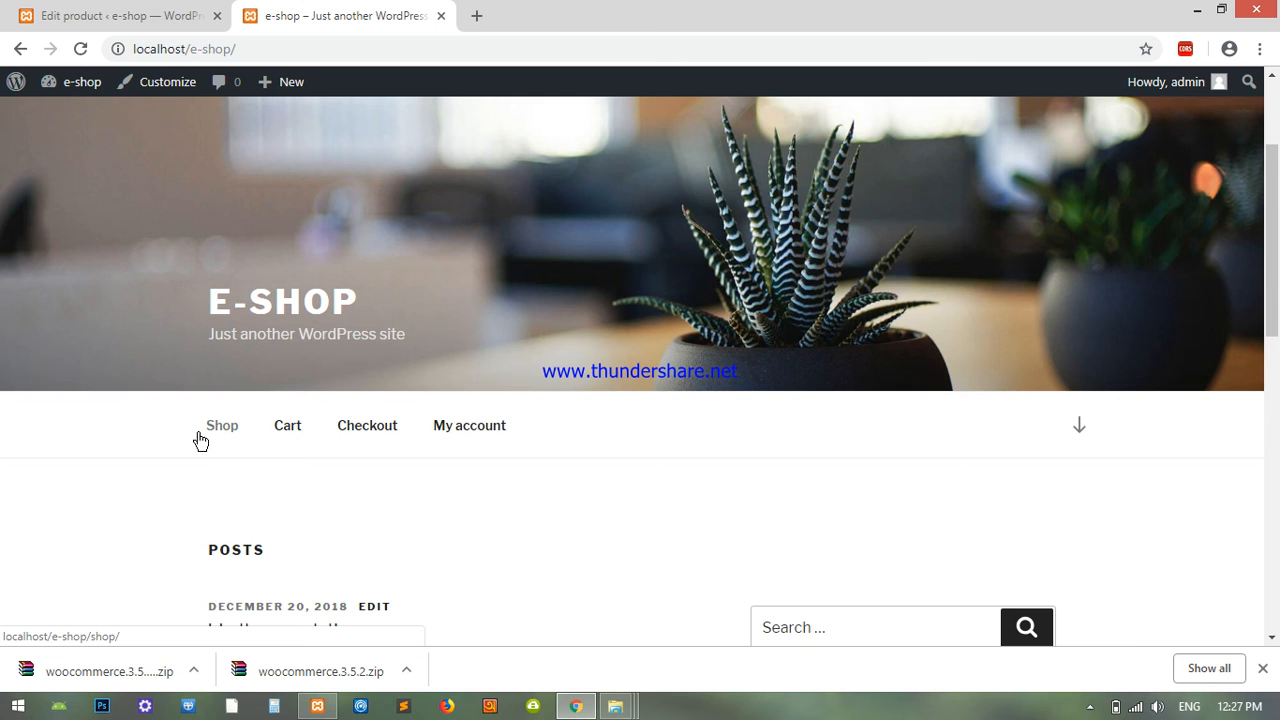
{"action": "scroll", "coordinate": [850, 505], "scroll_direction": "down", "scroll_amount": 6}
{"action": "scroll", "coordinate": [394, 406], "scroll_direction": "up", "scroll_amount": 10}
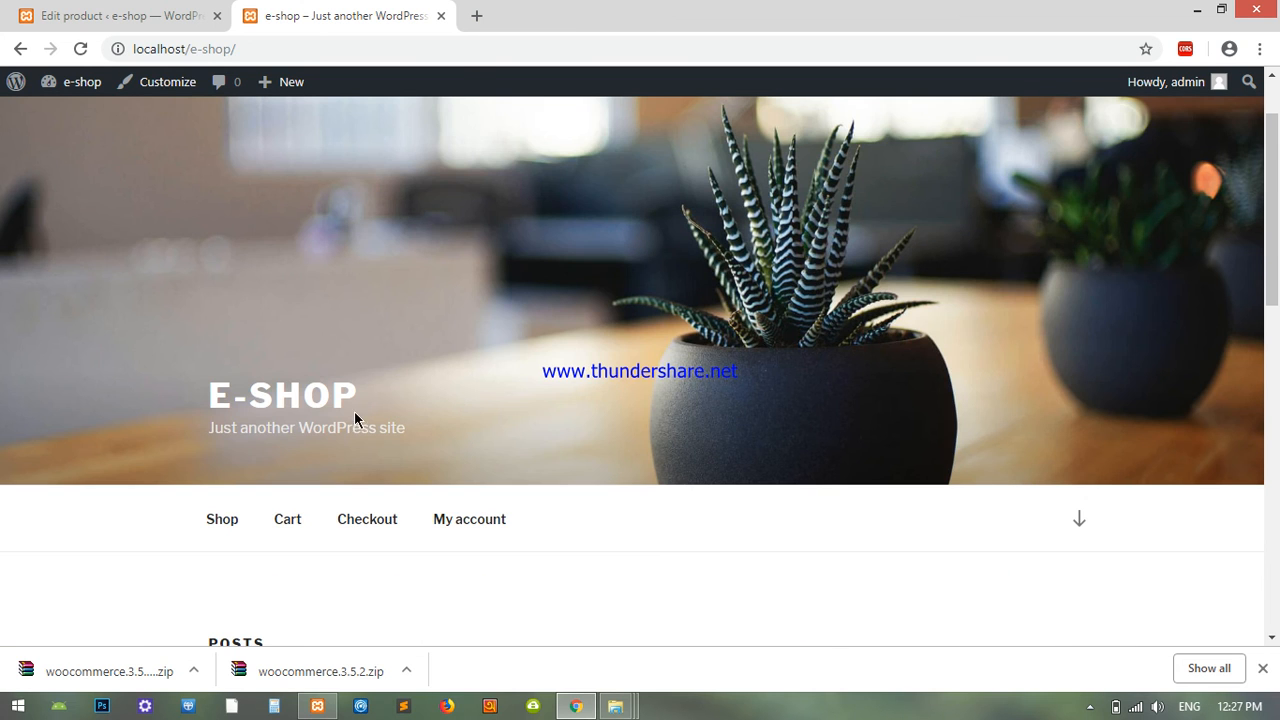
{"action": "left_click", "coordinate": [238, 530]}
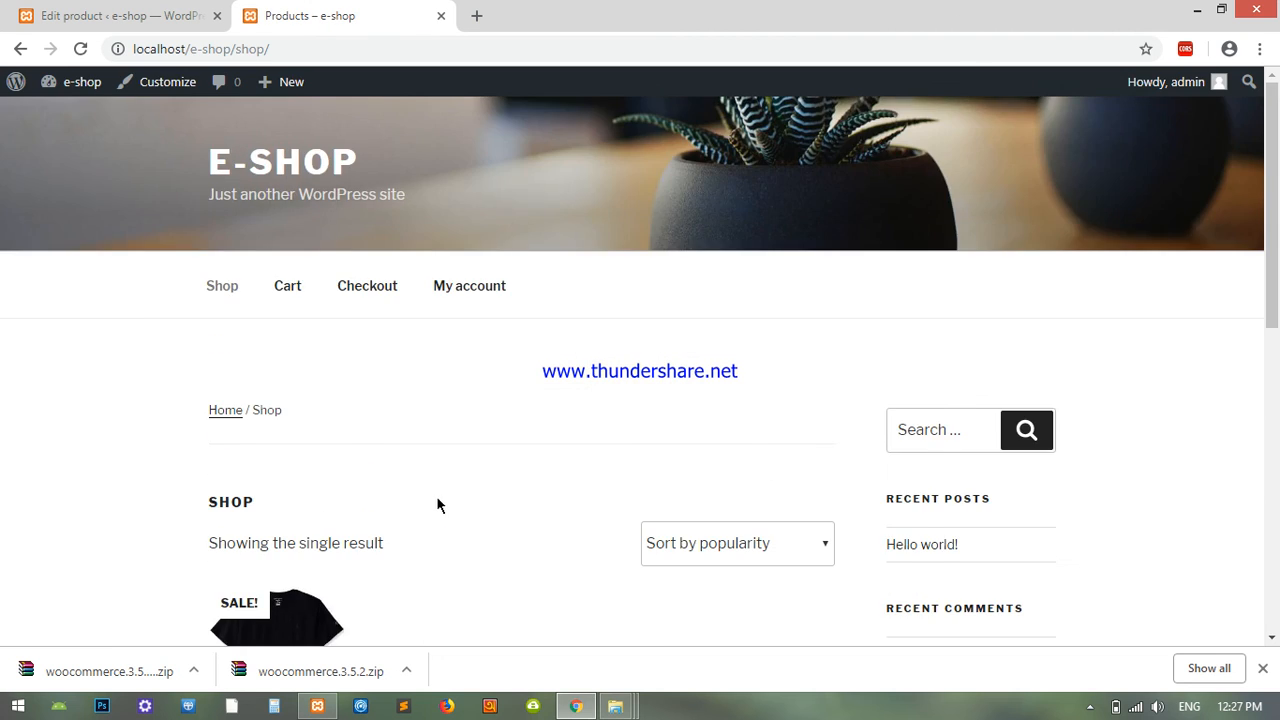
{"action": "scroll", "coordinate": [437, 506], "scroll_direction": "down", "scroll_amount": 2}
{"action": "scroll", "coordinate": [489, 568], "scroll_direction": "down", "scroll_amount": 1}
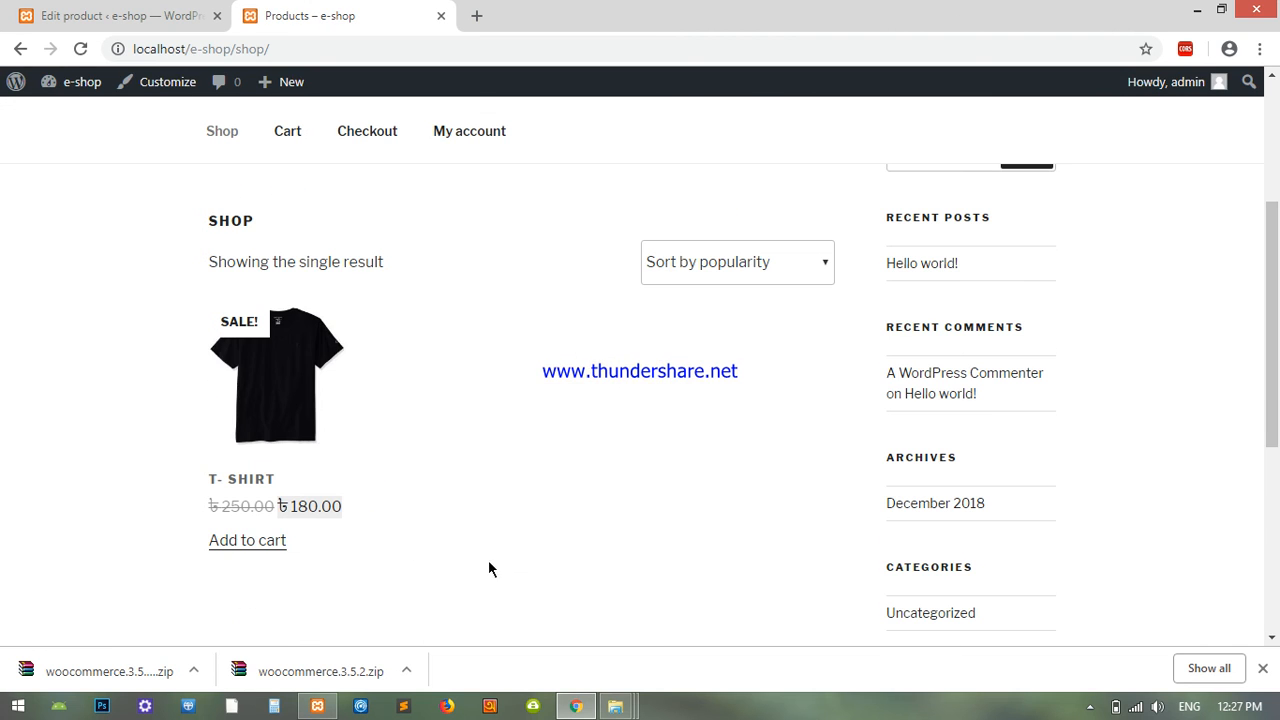
Add the T- shirt to the cart and open the Cart page
{"action": "left_click", "coordinate": [244, 541]}
{"action": "left_click", "coordinate": [292, 196]}
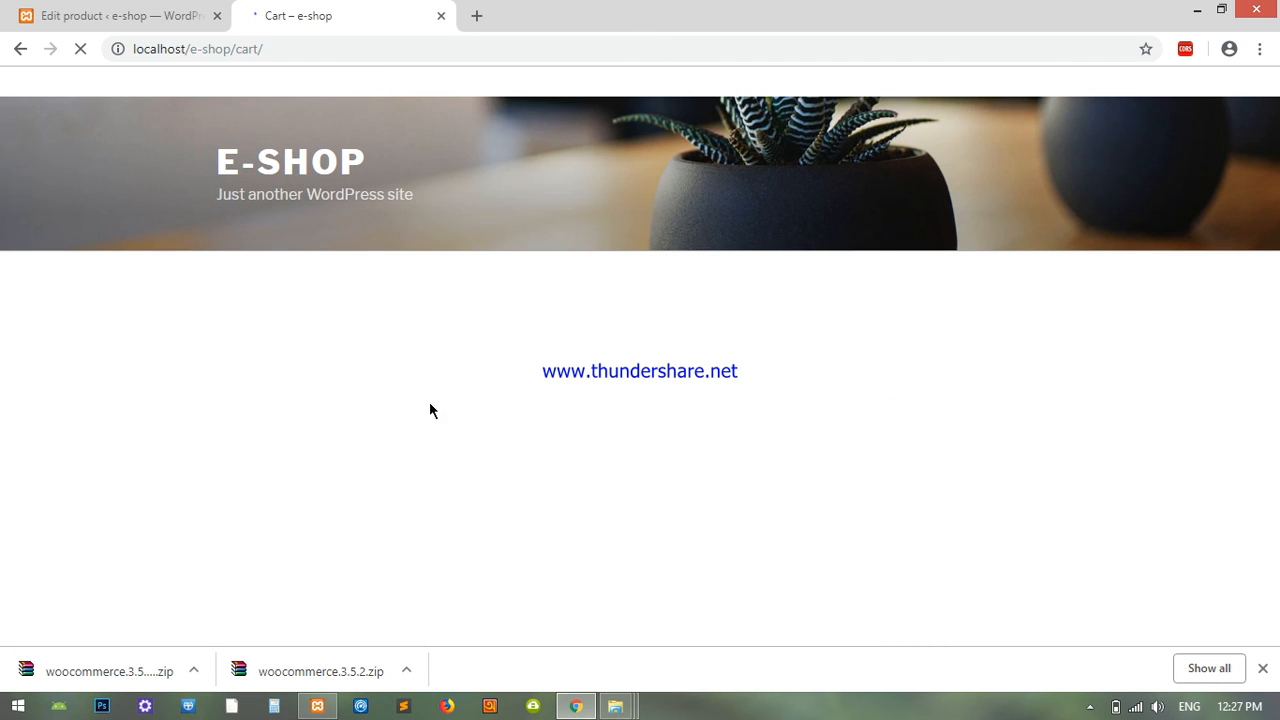
Change the T- shirt's quantity in the cart to 0 without updating the cart, and review the cart totals
{"action": "scroll", "coordinate": [504, 485], "scroll_direction": "down", "scroll_amount": 2}
{"action": "left_click", "coordinate": [841, 294]}
{"action": "left_click", "coordinate": [842, 284]}
{"action": "left_click", "coordinate": [842, 284]}
{"action": "double_click", "coordinate": [843, 295]}
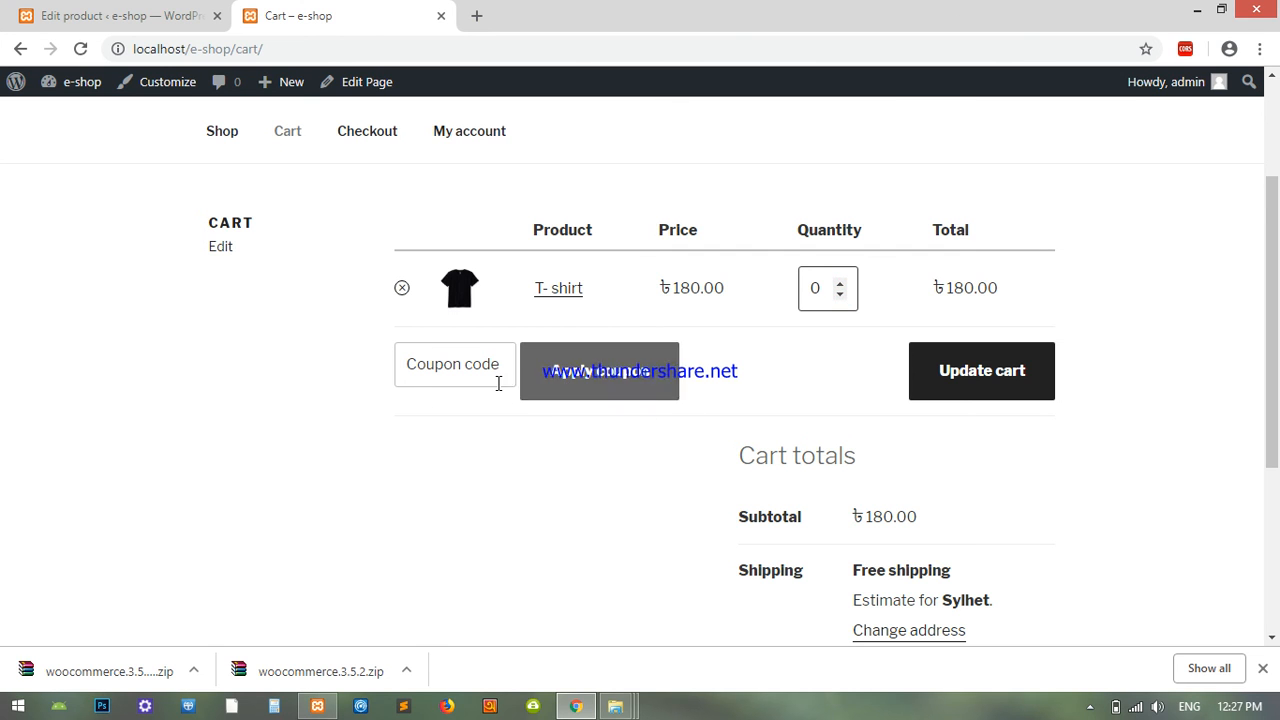
{"action": "left_click", "coordinate": [1140, 408]}
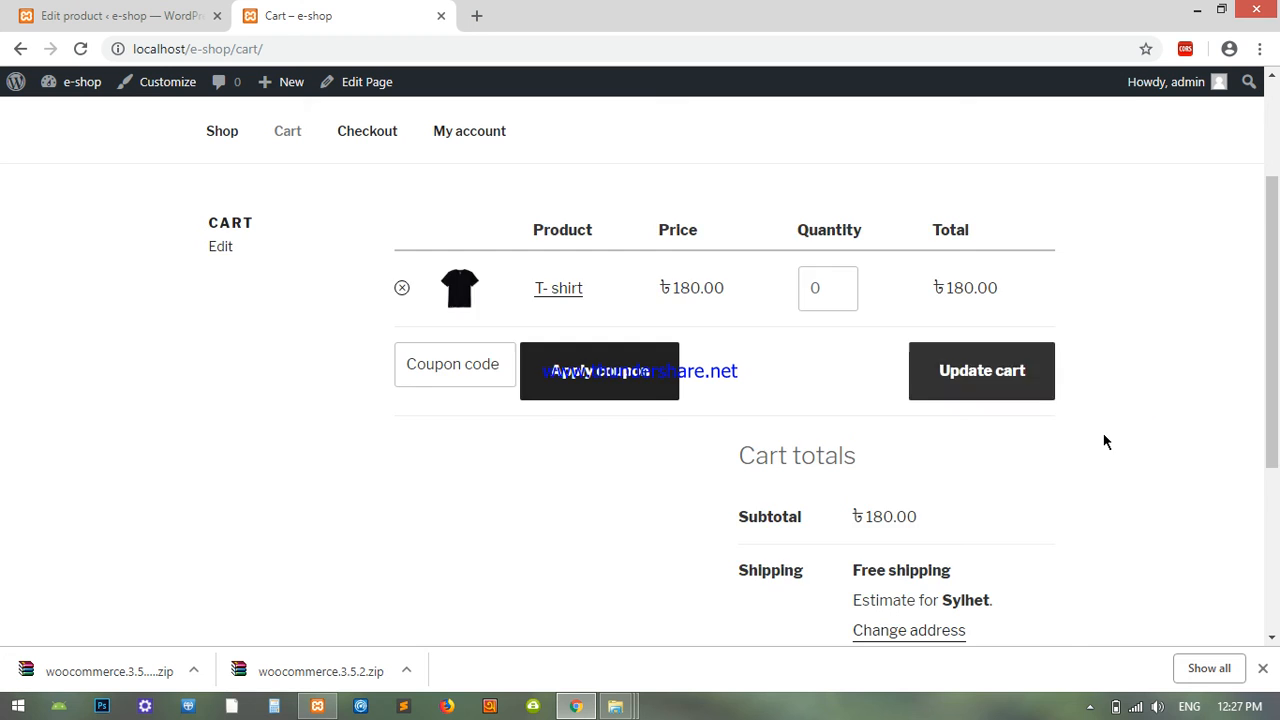
{"action": "scroll", "coordinate": [1103, 440], "scroll_direction": "down", "scroll_amount": 3}
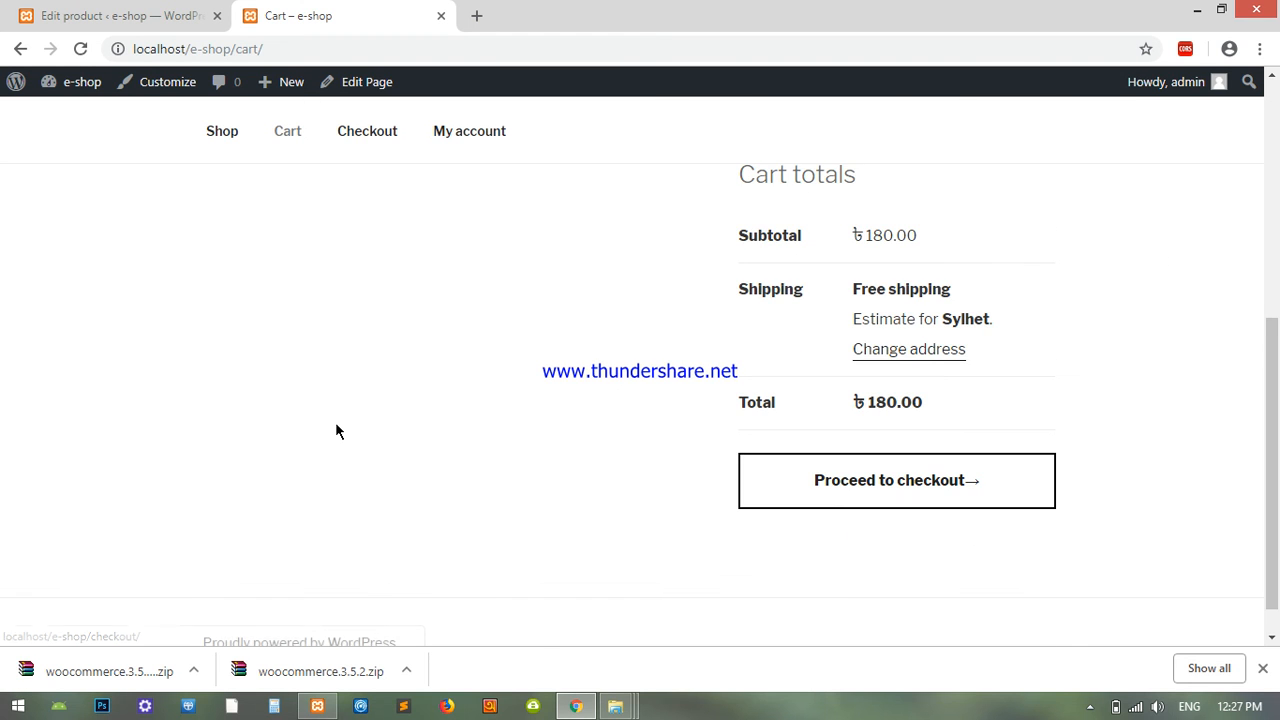
{"action": "scroll", "coordinate": [335, 422], "scroll_direction": "up", "scroll_amount": 5}
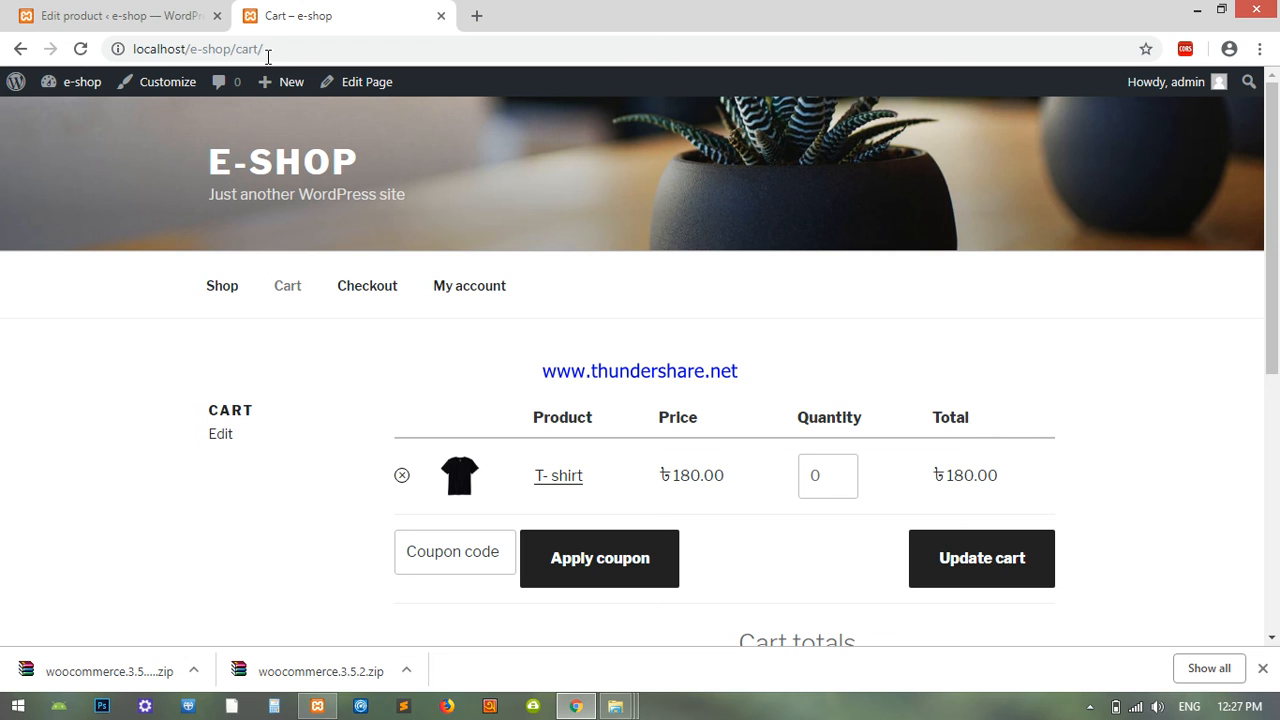
Return to the store's front page at localhost/e-shop/ and look through its posts and sidebar
{"action": "left_click_drag", "start_coordinate": [266, 50], "coordinate": [237, 49]}
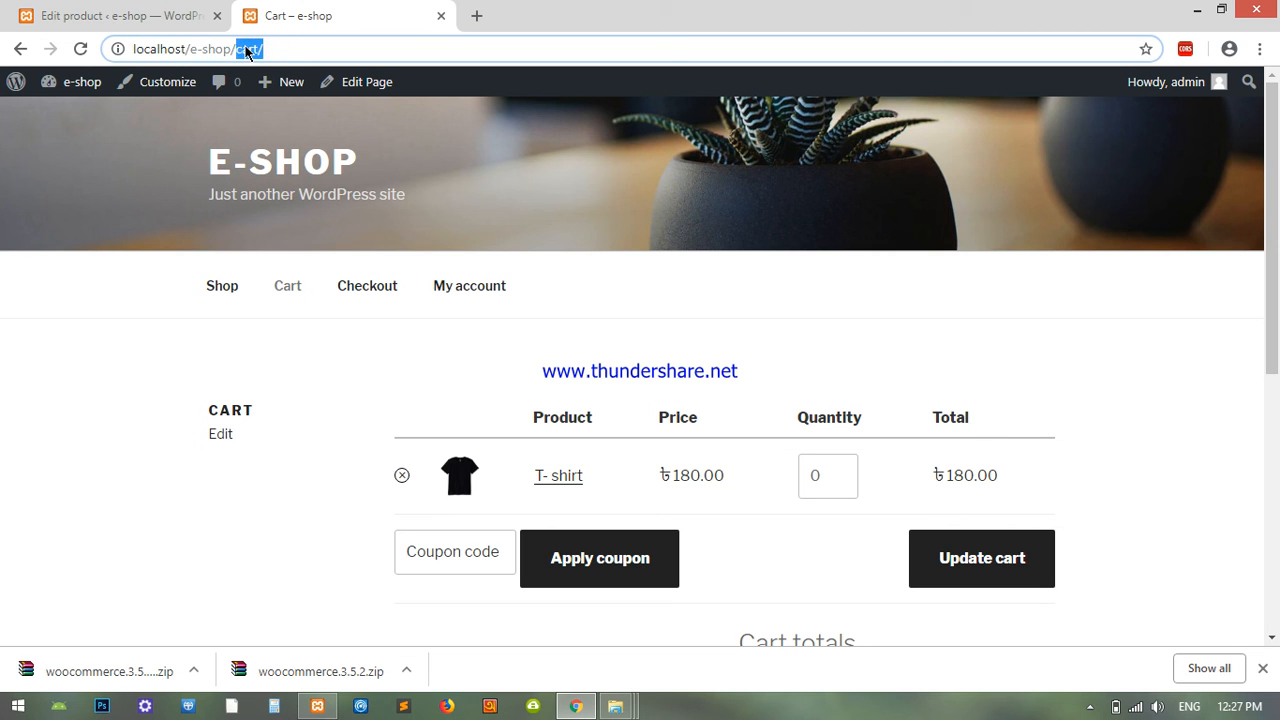
{"action": "key", "text": "BackSpace"}
{"action": "key", "text": "Return"}
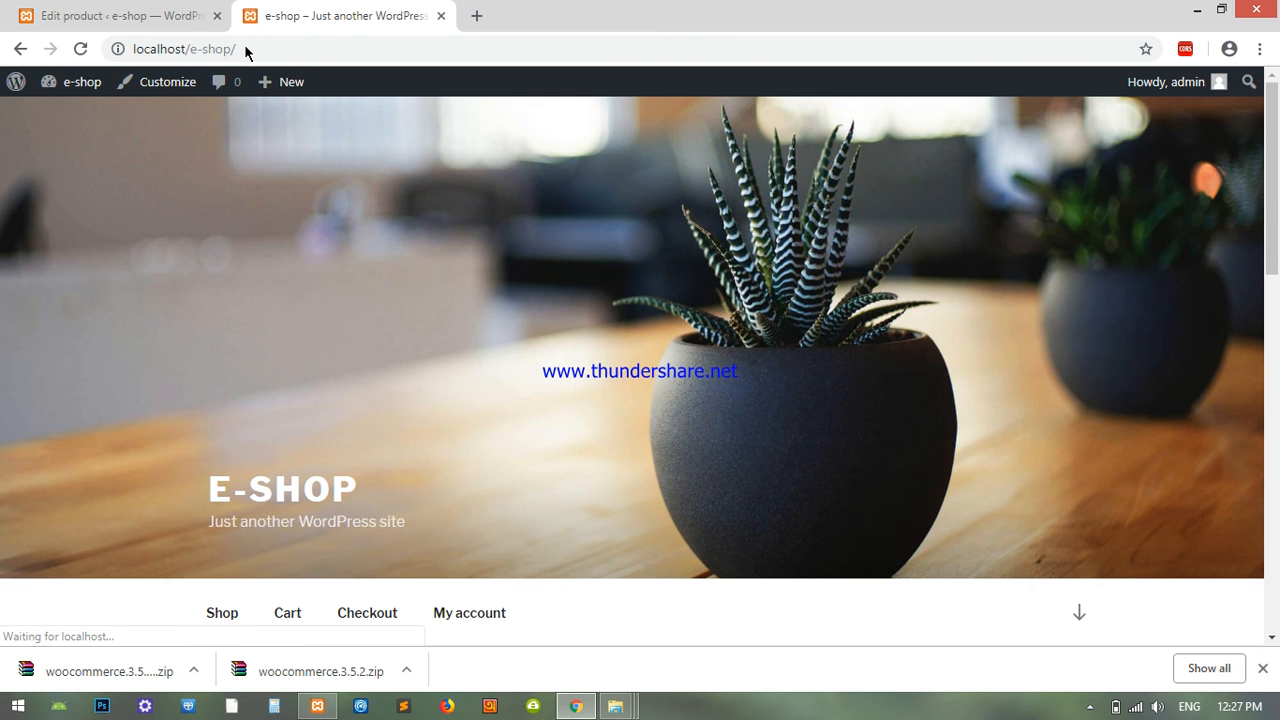
{"action": "scroll", "coordinate": [692, 380], "scroll_direction": "down", "scroll_amount": 4}
{"action": "scroll", "coordinate": [700, 390], "scroll_direction": "down", "scroll_amount": 6}
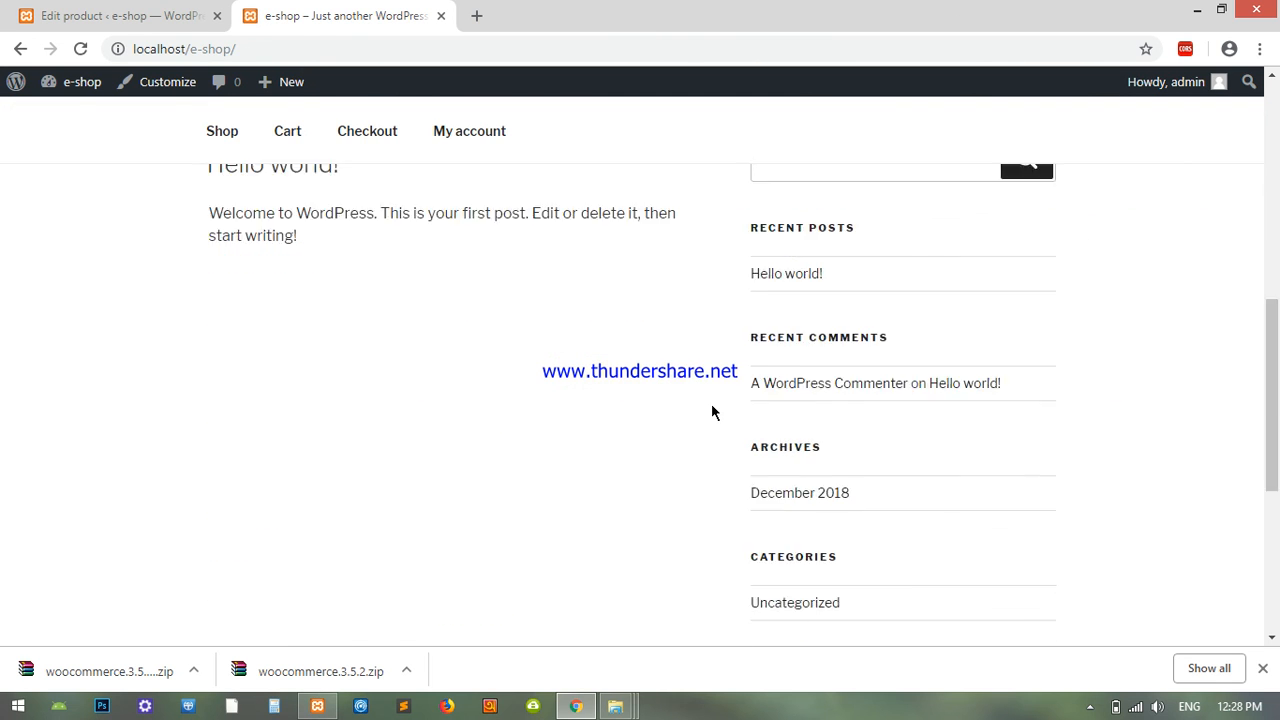